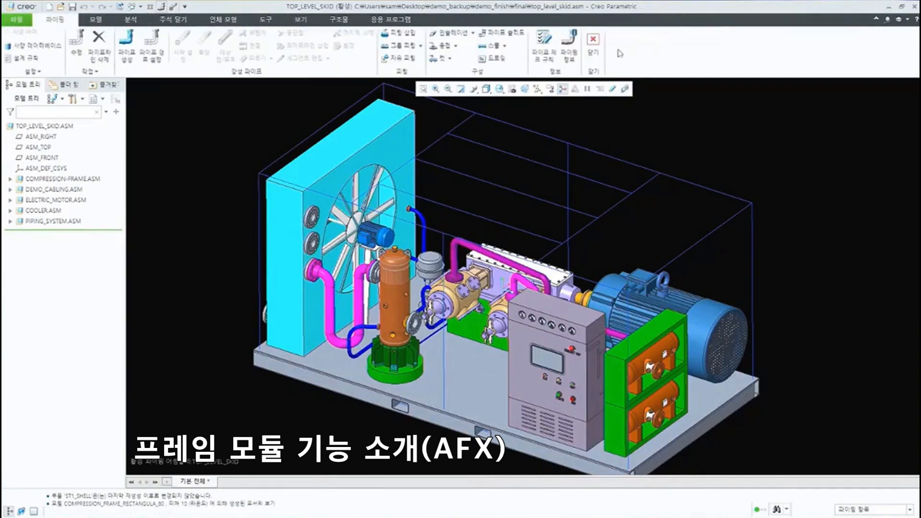
# Exit piping mode and open the COMPRESSION-FRAME.ASM subassembly from the top-level skid assembly in its own window.
pyautogui.click(593, 40)
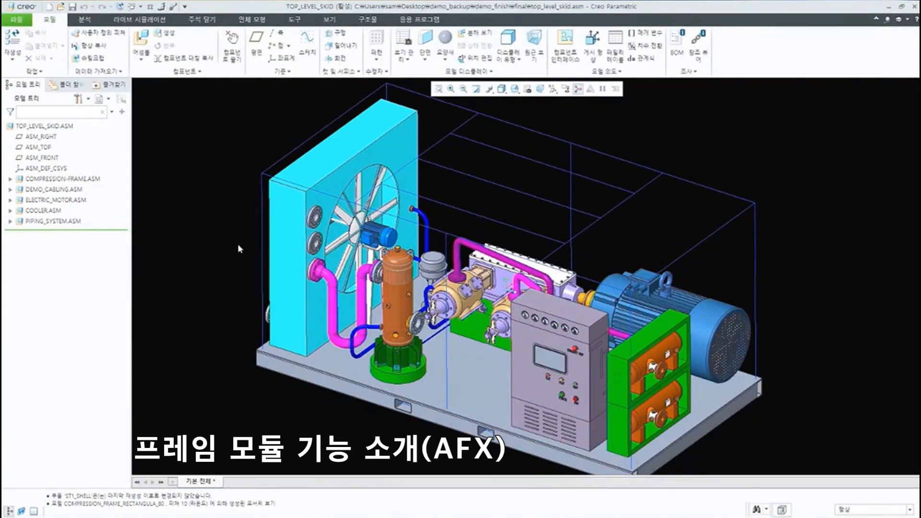
pyautogui.moveTo(238, 247); pyautogui.dragTo(458, 377, button='middle')
pyautogui.scroll(2, 459, 373)
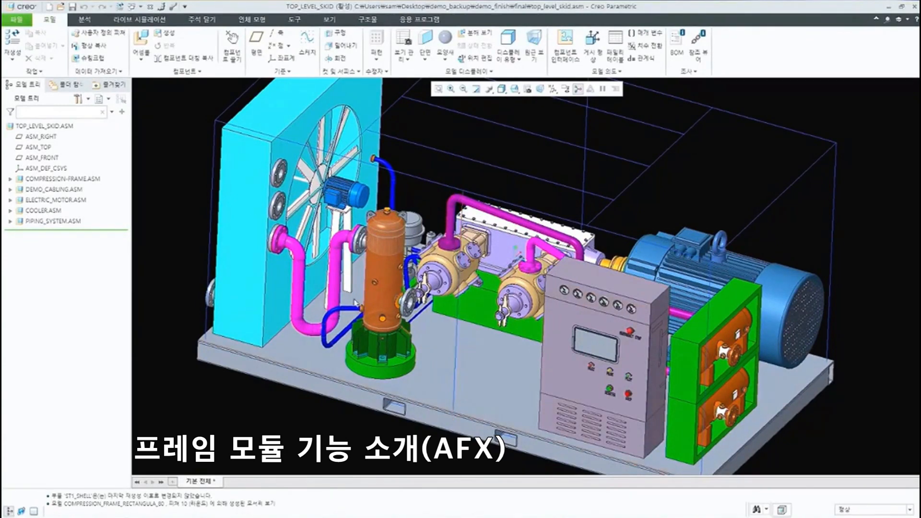
pyautogui.click(81, 181)
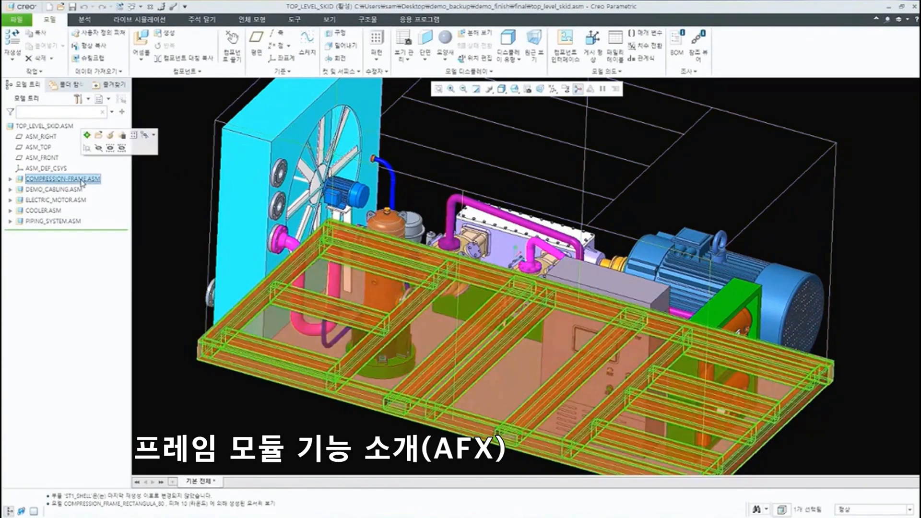
pyautogui.click(99, 135)
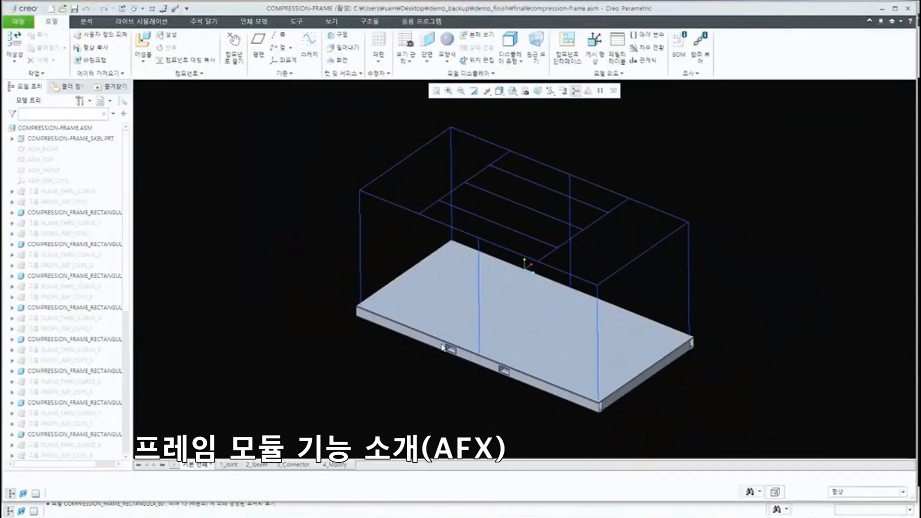
# Examine the base frame's deck, its underside beams and the skeleton curves above it.
pyautogui.scroll(-2, 390, 253)
pyautogui.moveTo(377, 292); pyautogui.dragTo(323, 278, button='middle')
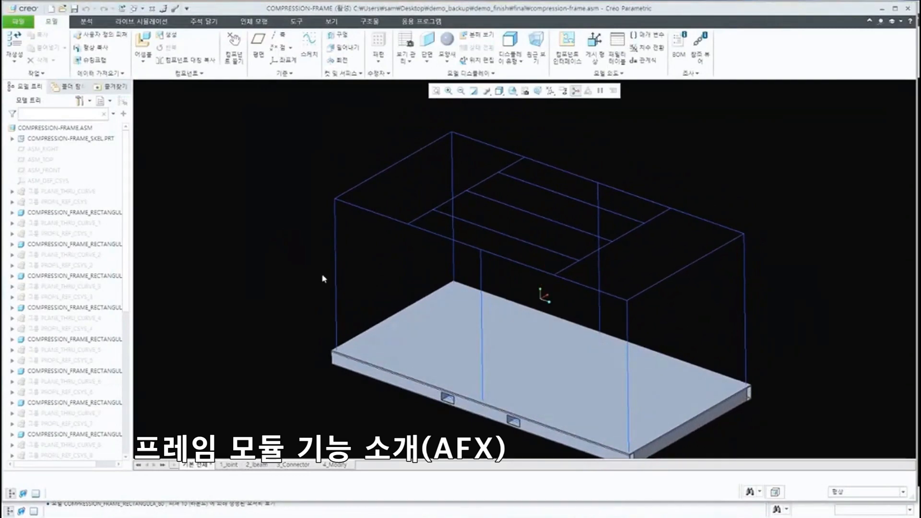
pyautogui.moveTo(343, 334); pyautogui.dragTo(348, 210, button='middle')
pyautogui.scroll(-3, 430, 181)
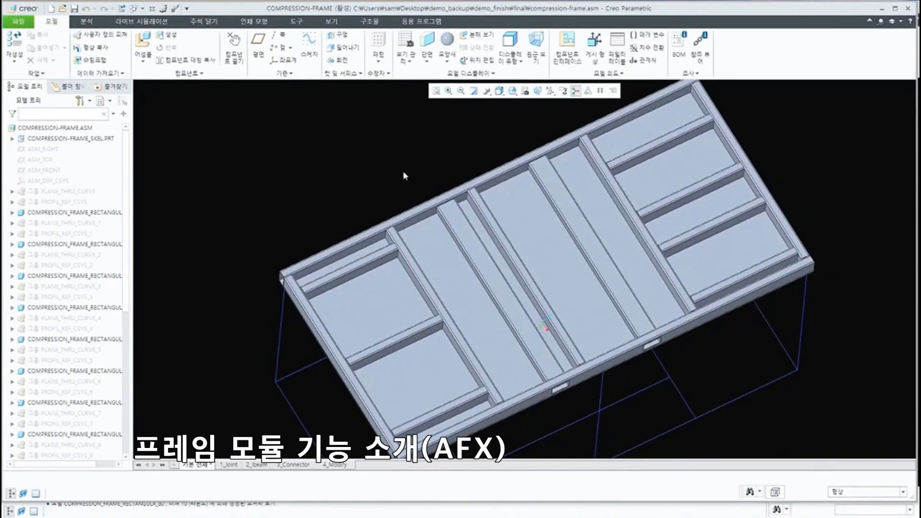
pyautogui.moveTo(403, 173); pyautogui.dragTo(402, 300, button='middle')
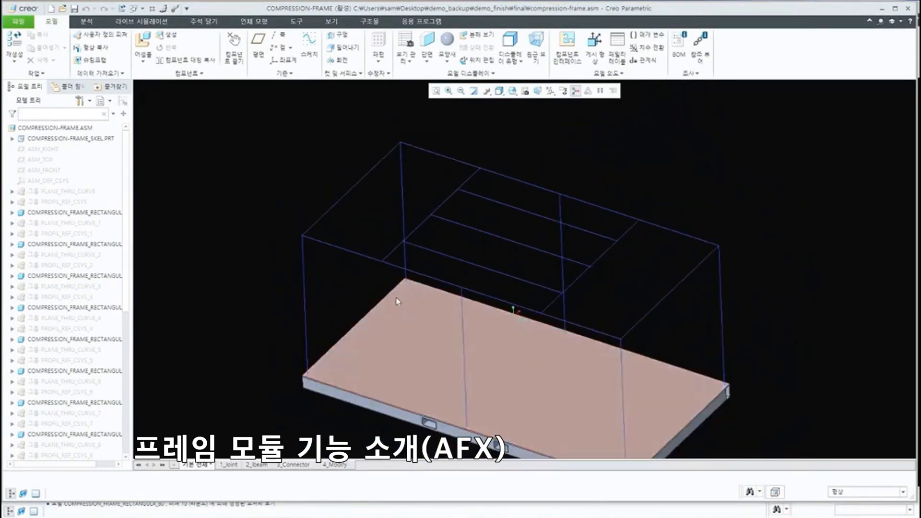
pyautogui.moveTo(271, 254); pyautogui.dragTo(271, 233, button='middle')
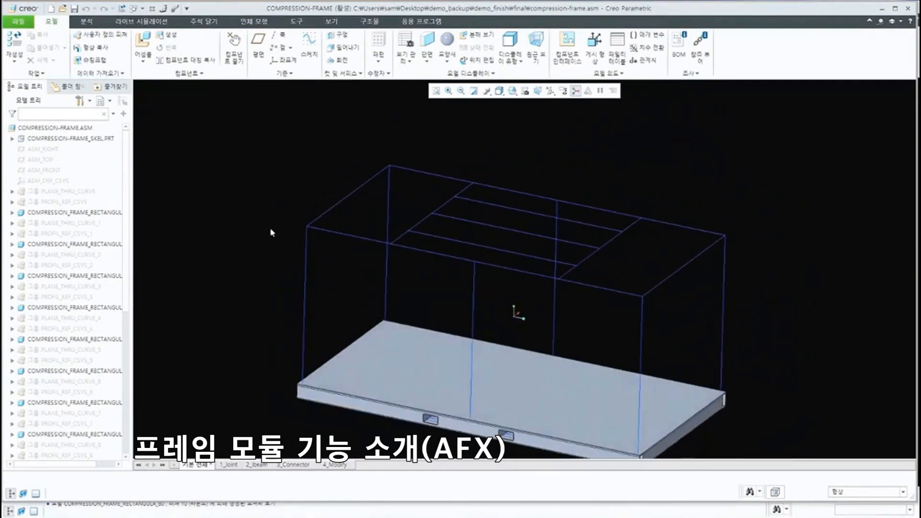
# Start a new structural profile for the frame and open the section type library.
pyautogui.click(377, 22)
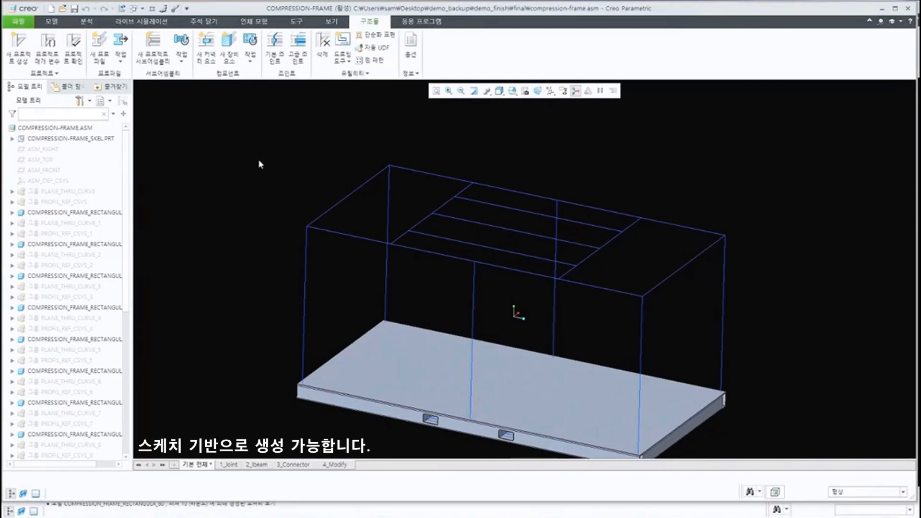
pyautogui.moveTo(258, 162); pyautogui.dragTo(251, 164, button='middle')
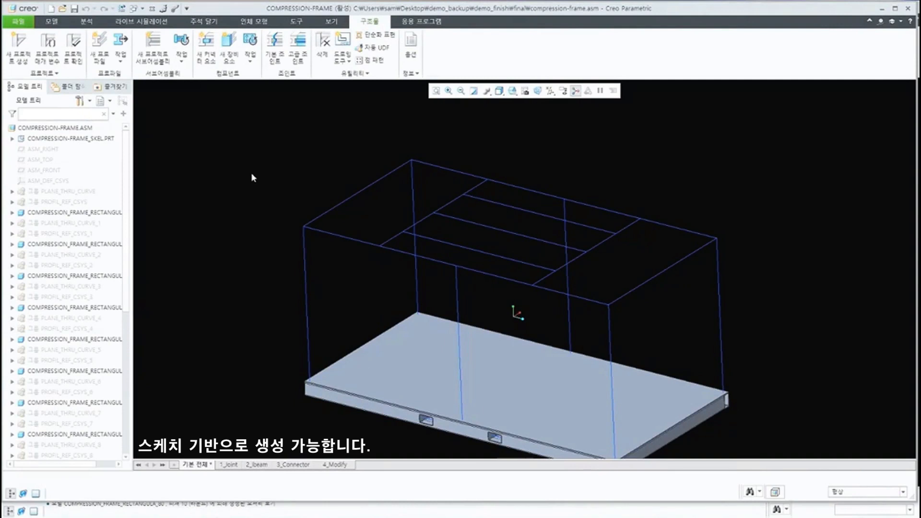
pyautogui.moveTo(252, 176); pyautogui.dragTo(257, 175, button='middle')
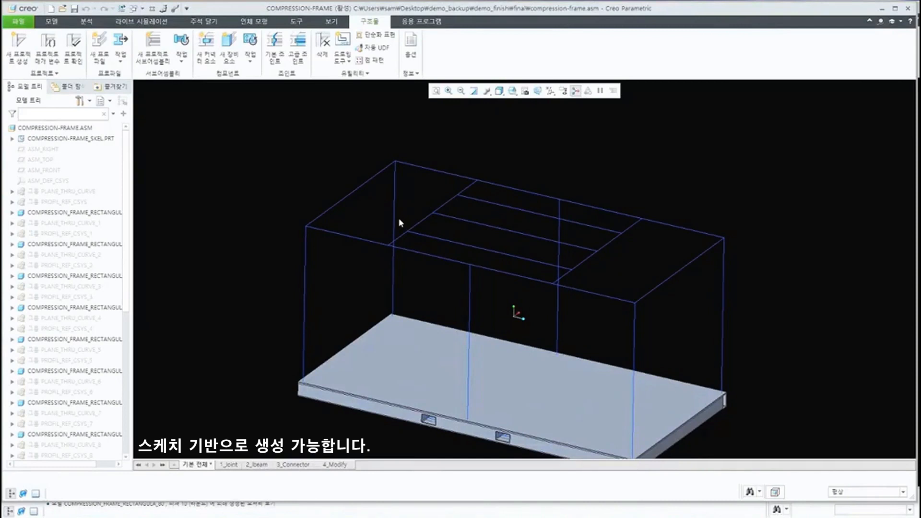
pyautogui.click(99, 56)
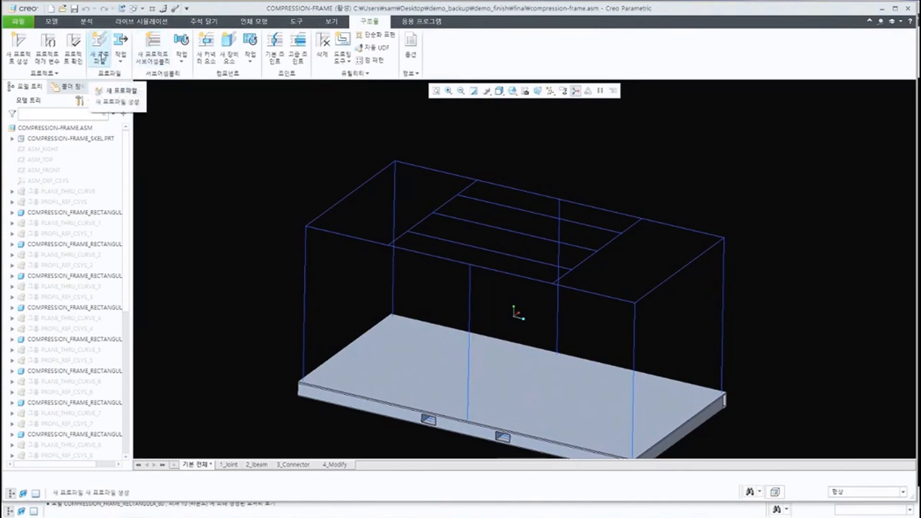
pyautogui.click(111, 87)
pyautogui.click(798, 192)
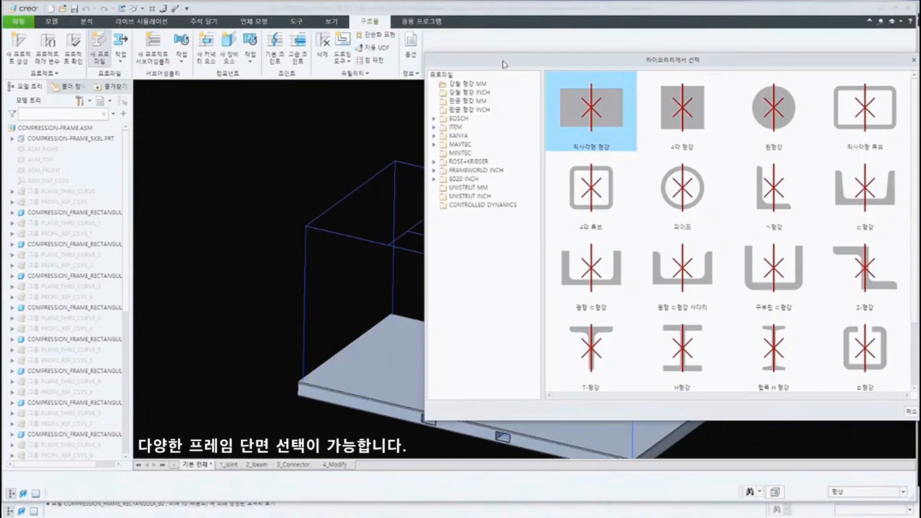
# Browse the library's 강철 형강 MM, 강철 형강 INCH, BOSCH PROFILES 6 and BOSCH PROFILES 8 sections.
pyautogui.moveTo(503, 64); pyautogui.dragTo(504, 49)
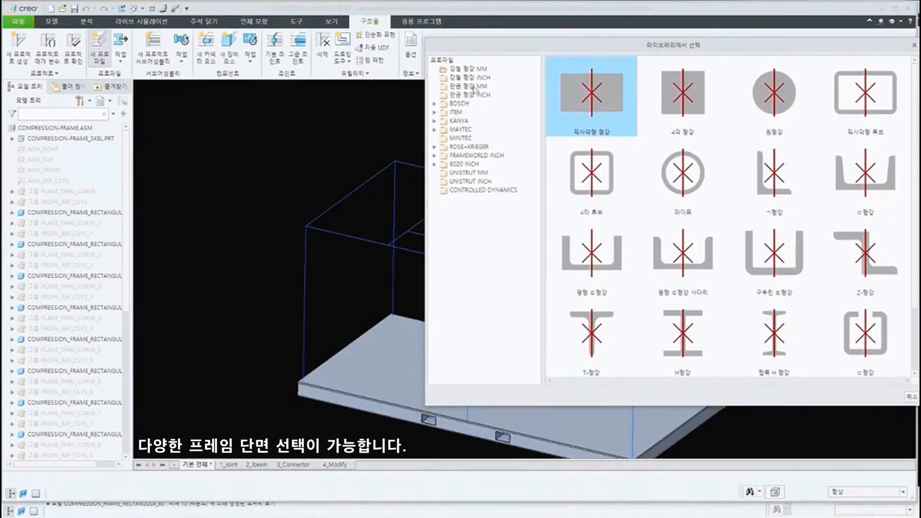
pyautogui.click(708, 103)
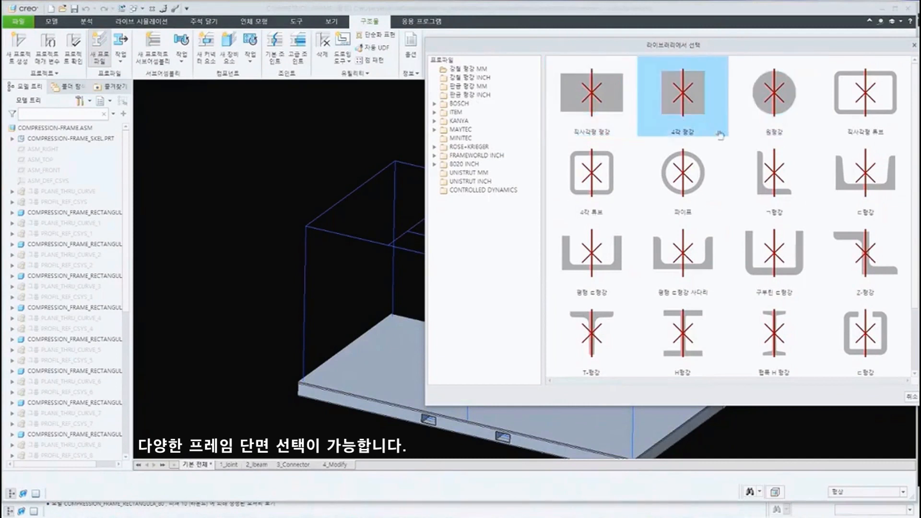
pyautogui.scroll(-1, 714, 159)
pyautogui.scroll(1, 708, 187)
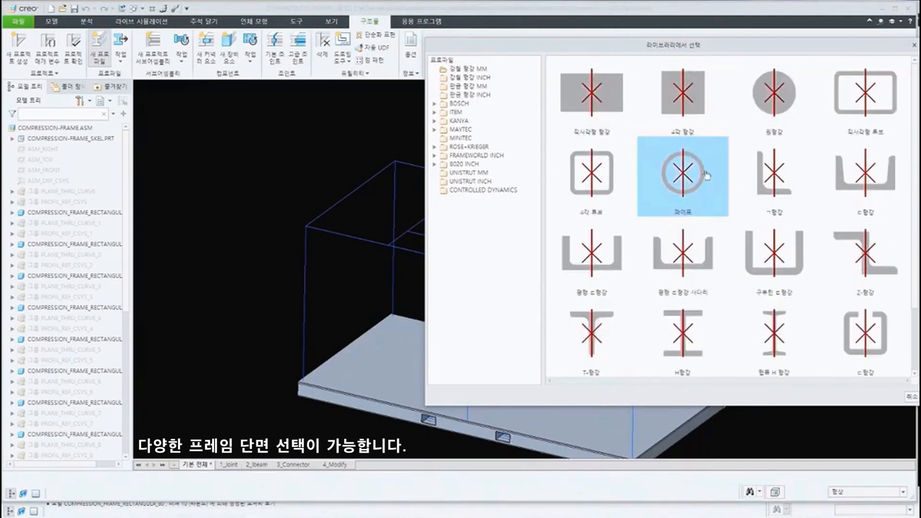
pyautogui.click(479, 77)
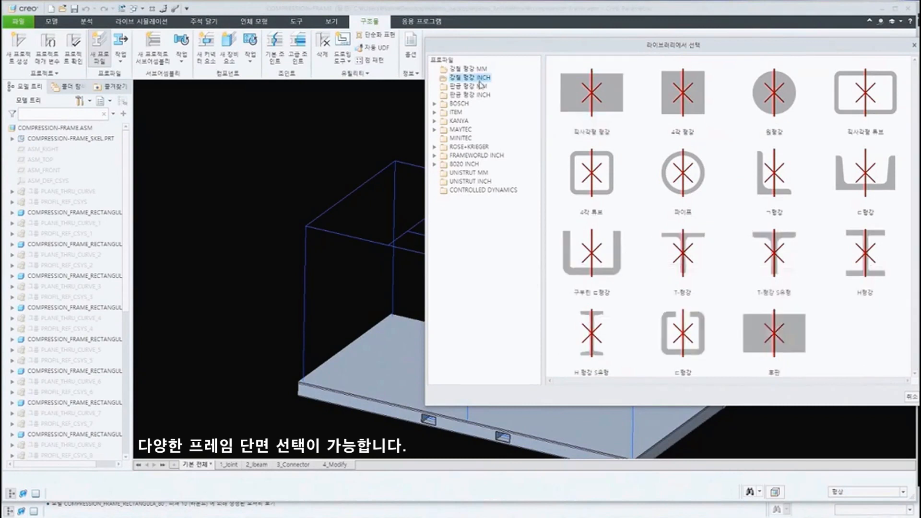
pyautogui.click(434, 104)
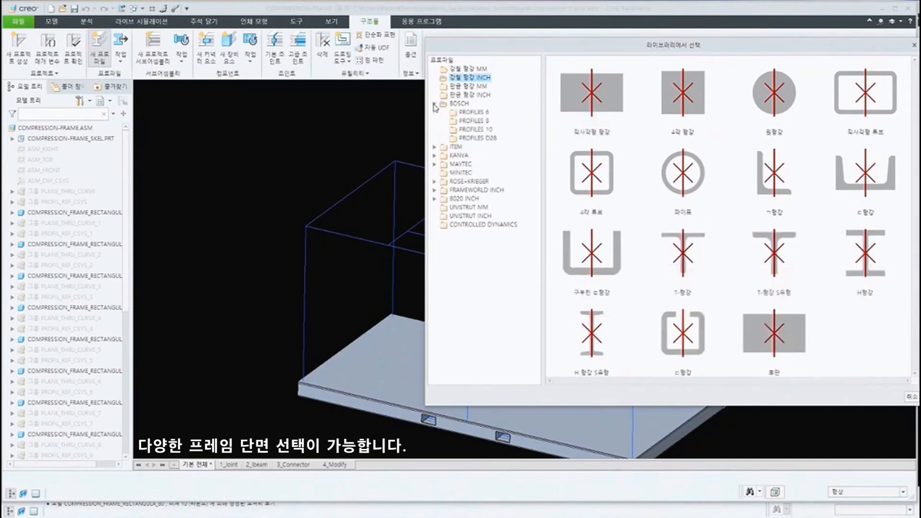
pyautogui.click(460, 113)
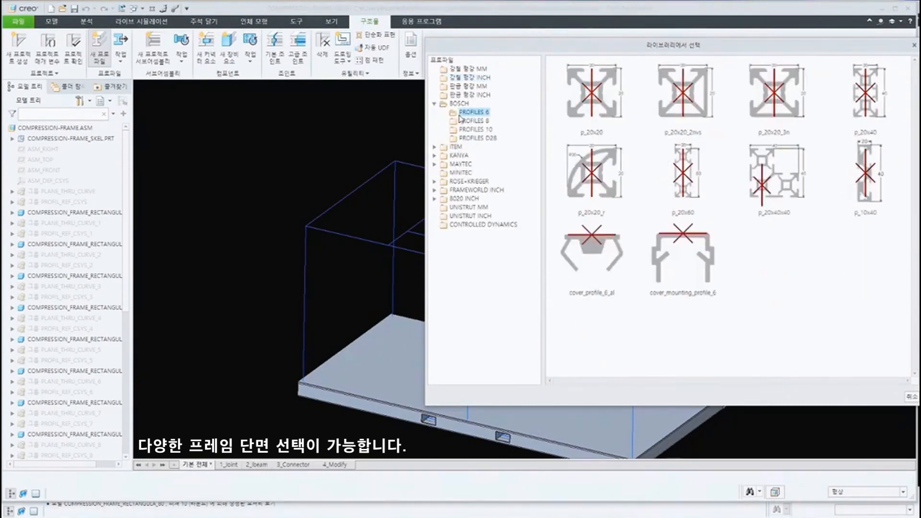
pyautogui.click(474, 120)
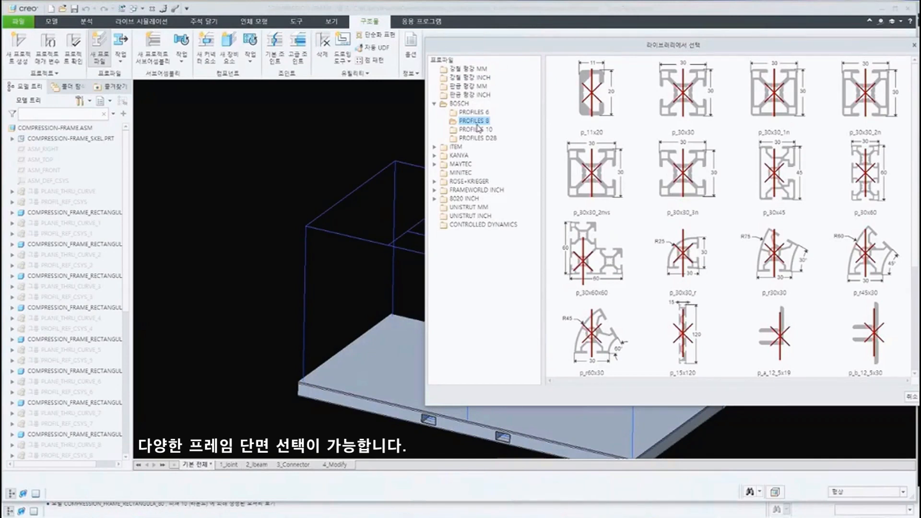
# Choose the 4각 튜브 square tube section from 강철 형강 MM with standard DIN 2395 and size 80x80x3.00.
pyautogui.click(482, 70)
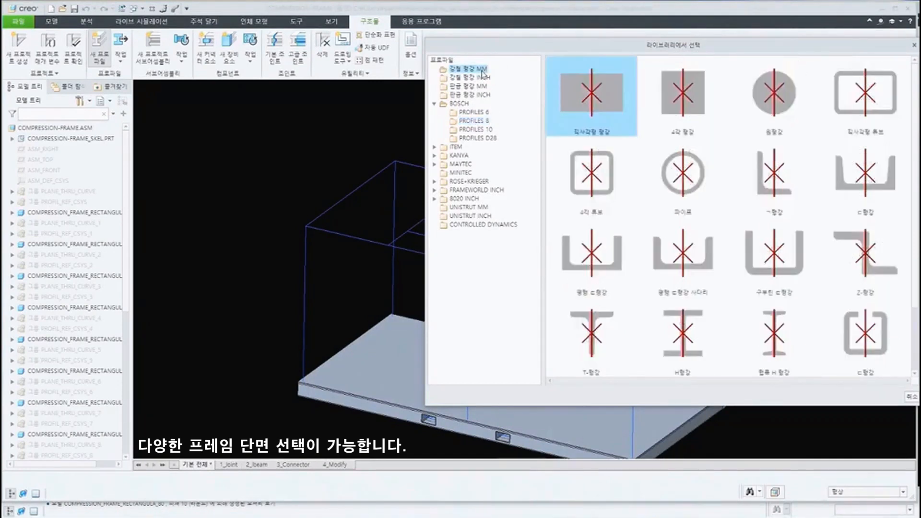
pyautogui.doubleClick(590, 178)
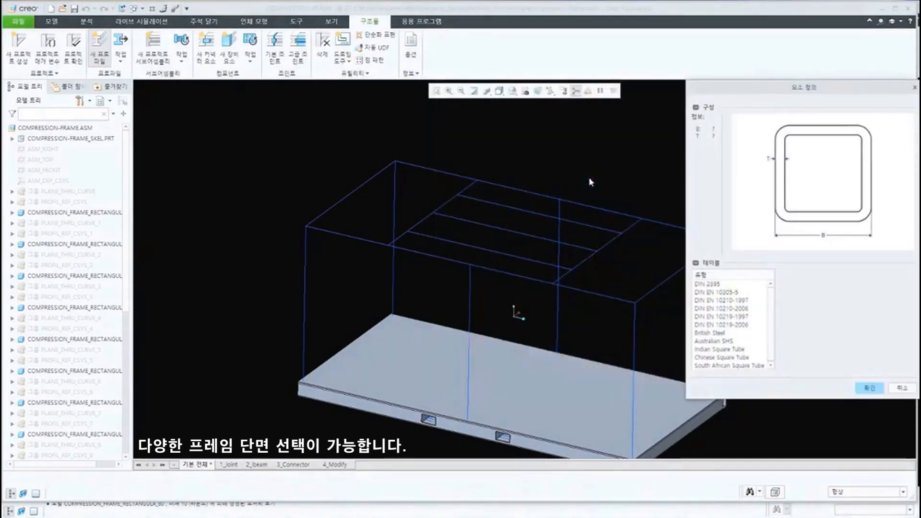
pyautogui.click(708, 284)
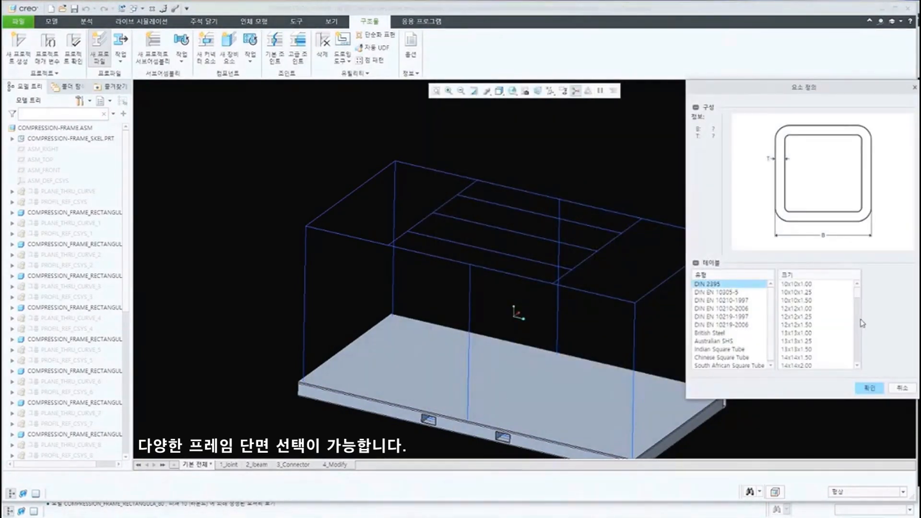
pyautogui.scroll(-15, 817, 328)
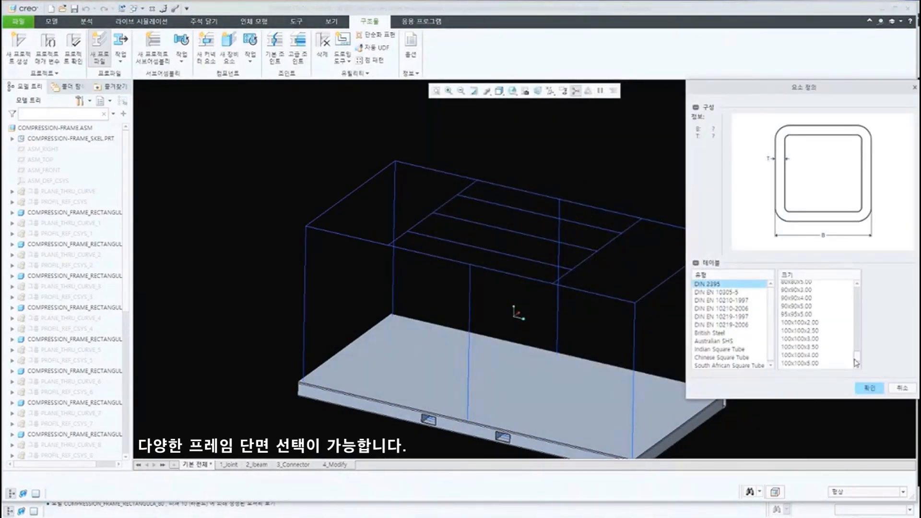
pyautogui.scroll(4, 818, 329)
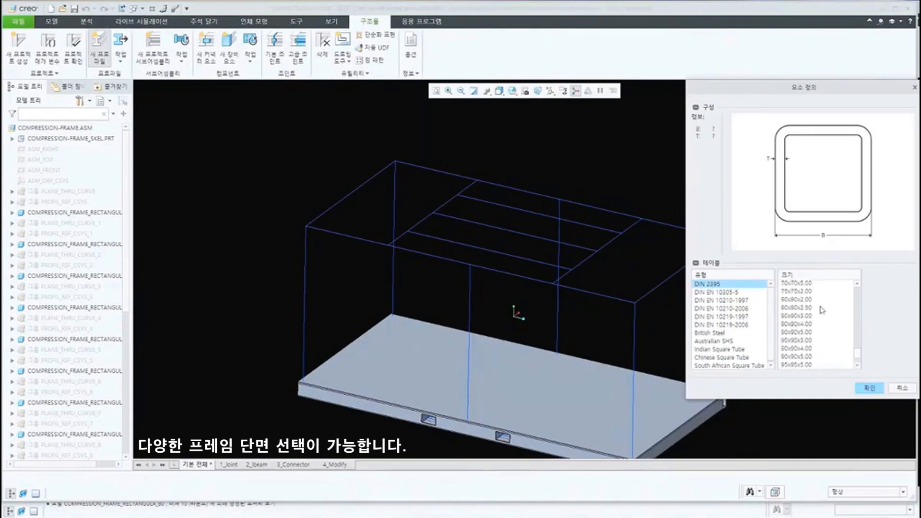
pyautogui.scroll(-1, 822, 339)
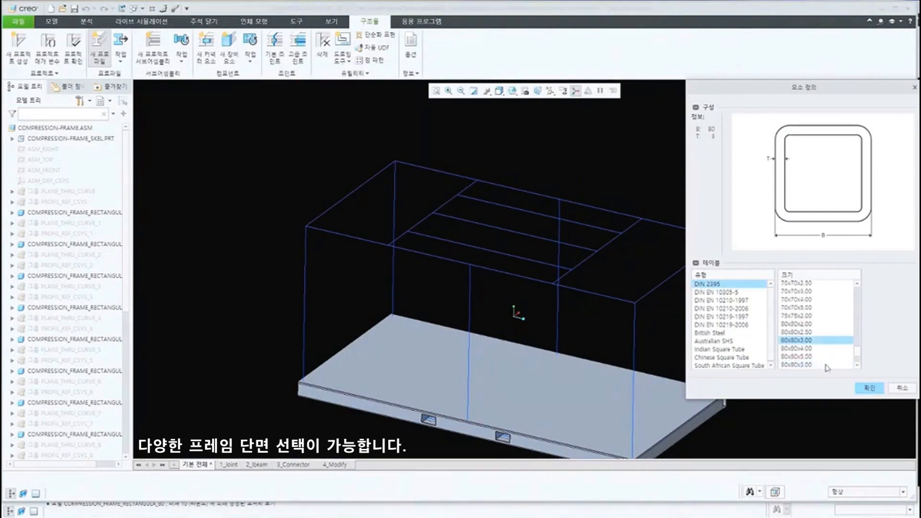
pyautogui.click(865, 389)
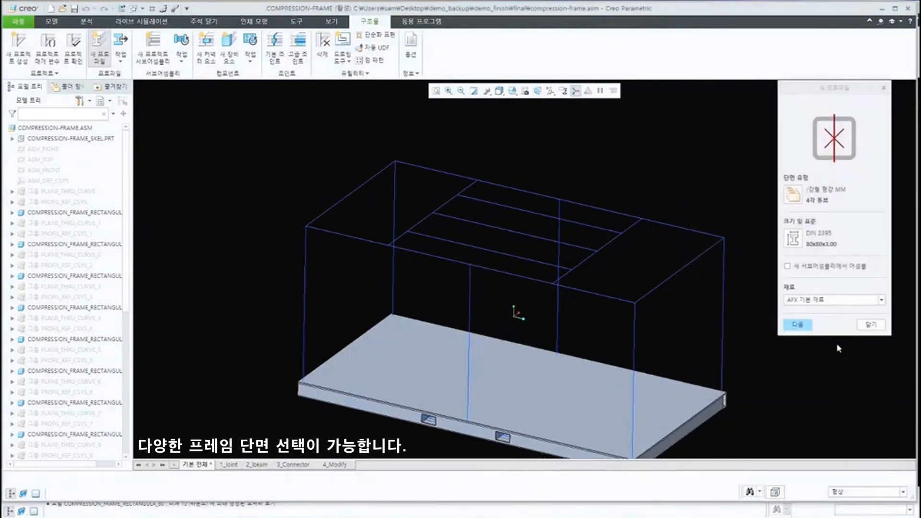
# Place the square tube profile along the two vertical skeleton curves at the ends of the frame's front side.
pyautogui.click(798, 325)
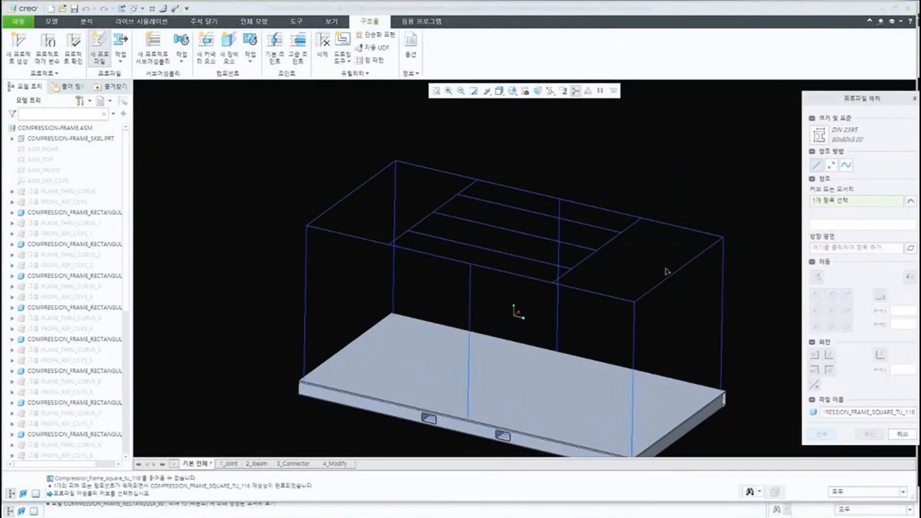
pyautogui.moveTo(819, 106); pyautogui.dragTo(757, 105)
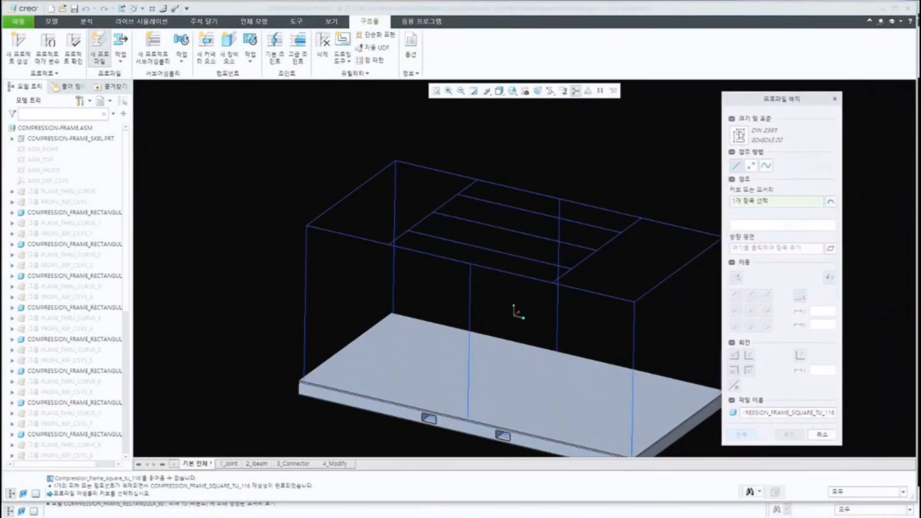
pyautogui.keyDown('shift'); pyautogui.moveTo(380, 212); pyautogui.dragTo(331, 203, button='middle'); pyautogui.keyUp('shift')
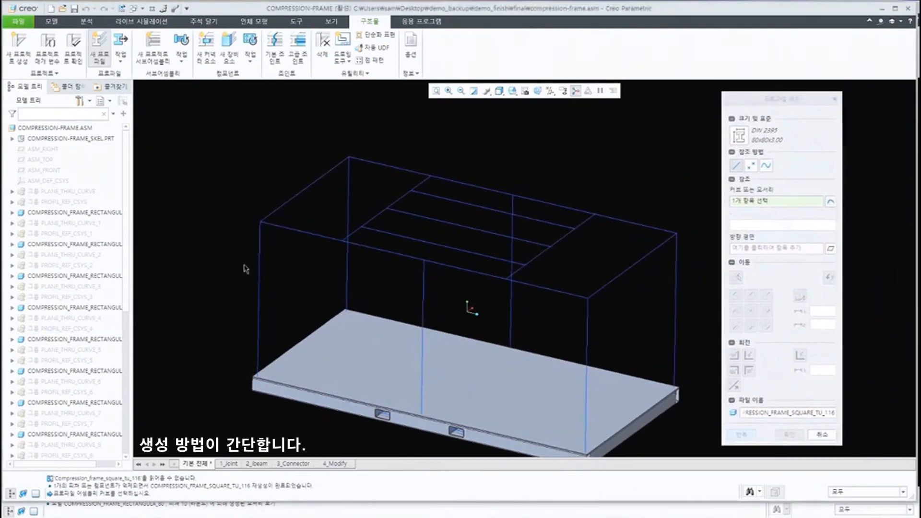
pyautogui.click(262, 269)
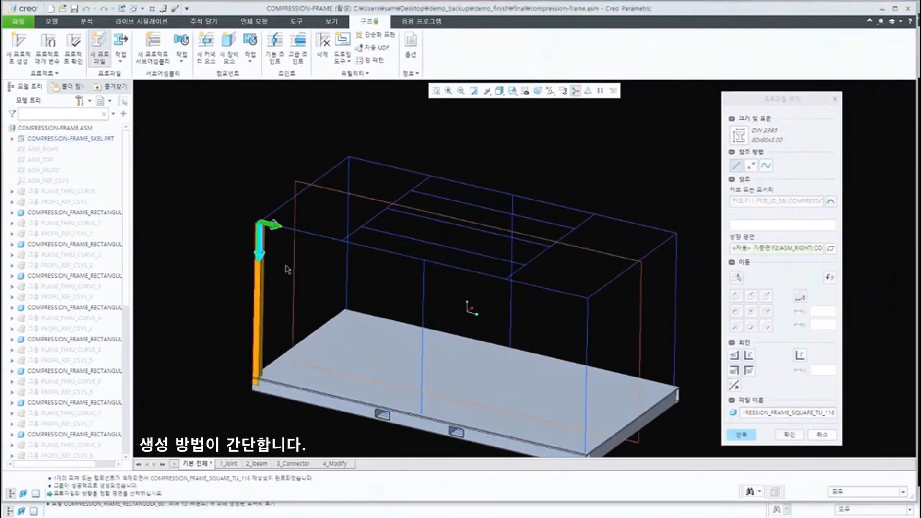
pyautogui.scroll(-5, 278, 264)
pyautogui.scroll(-5, 245, 129)
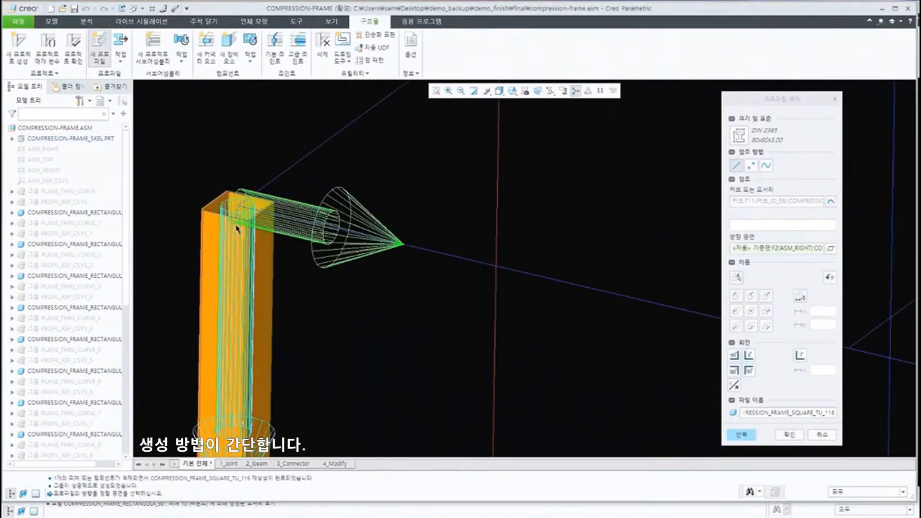
pyautogui.scroll(10, 232, 237)
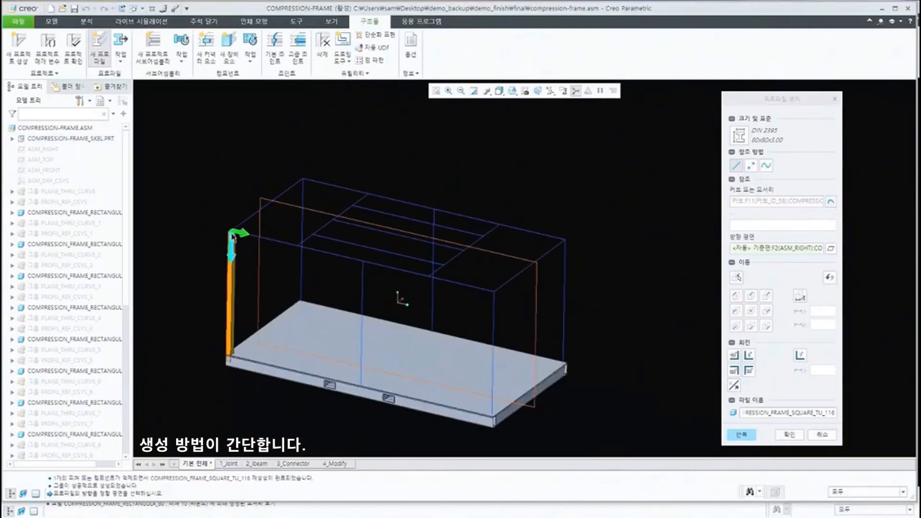
pyautogui.middleClick(283, 265)
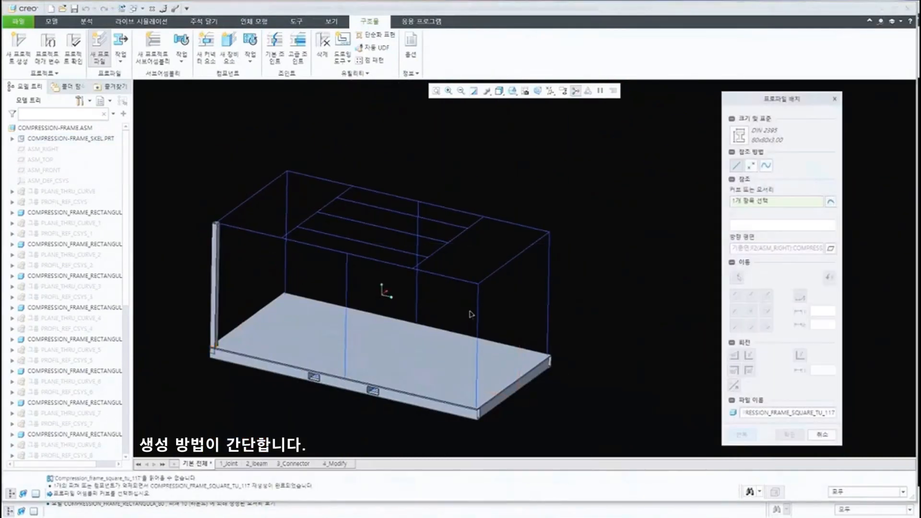
pyautogui.click(478, 307)
pyautogui.middleClick(508, 295)
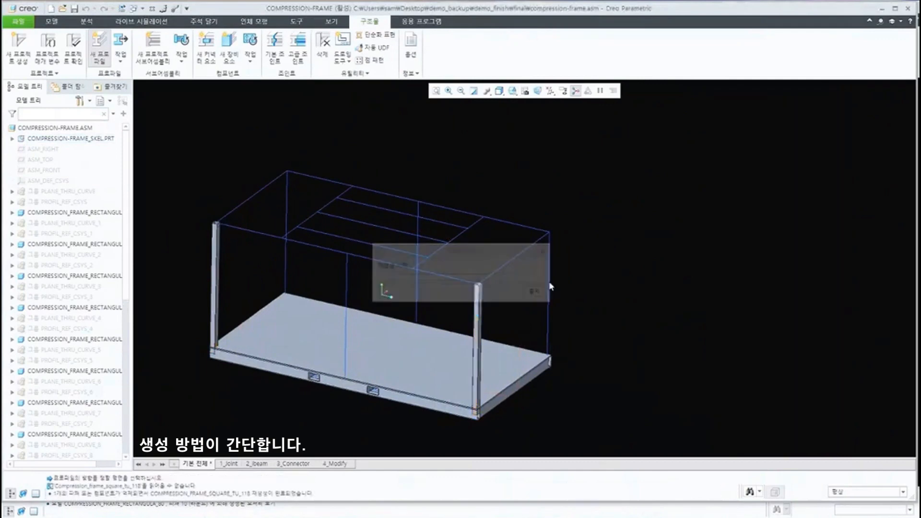
# Place the 80x80x3.00 square tube profile along the two vertical skeleton curves at the ends of the frame's rear side.
pyautogui.click(549, 287)
pyautogui.middleClick(524, 280)
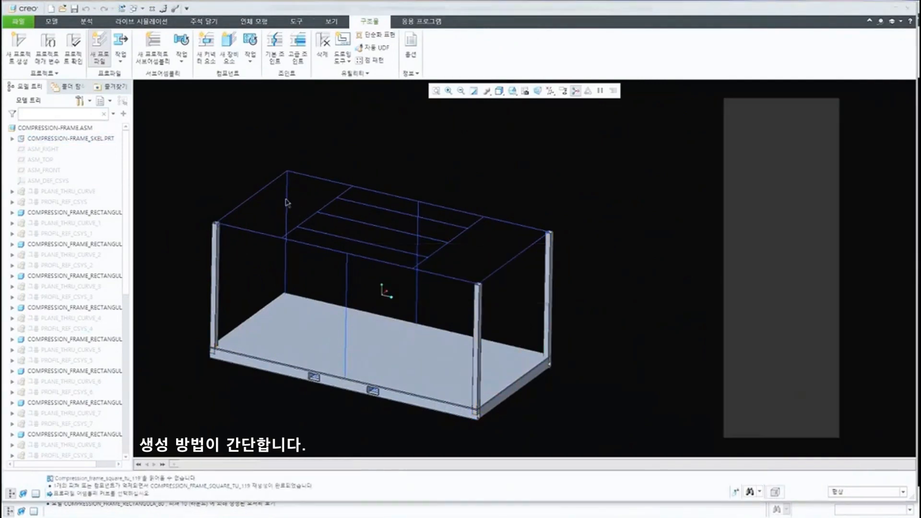
pyautogui.click(286, 201)
pyautogui.middleClick(300, 200)
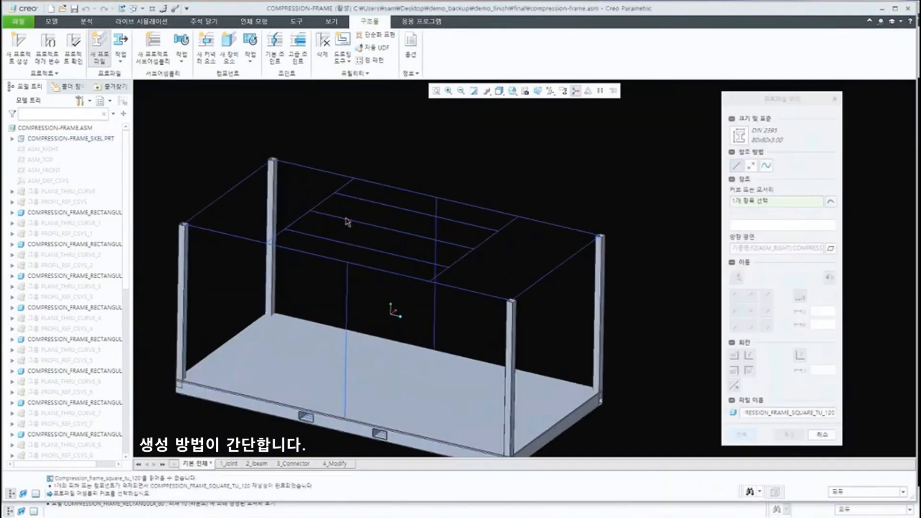
pyautogui.scroll(3, 407, 228)
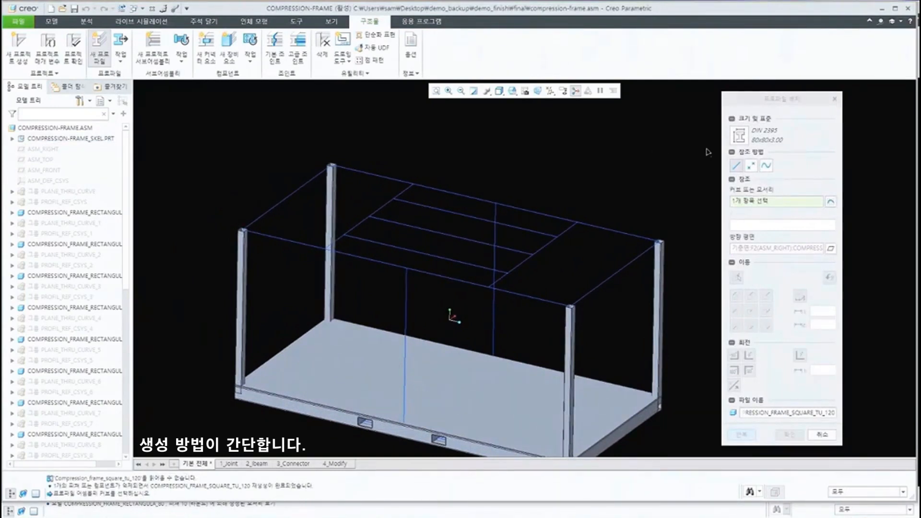
# Change the square tube's size to 100x100x3.00 within the DIN 2395 standard.
pyautogui.click(741, 138)
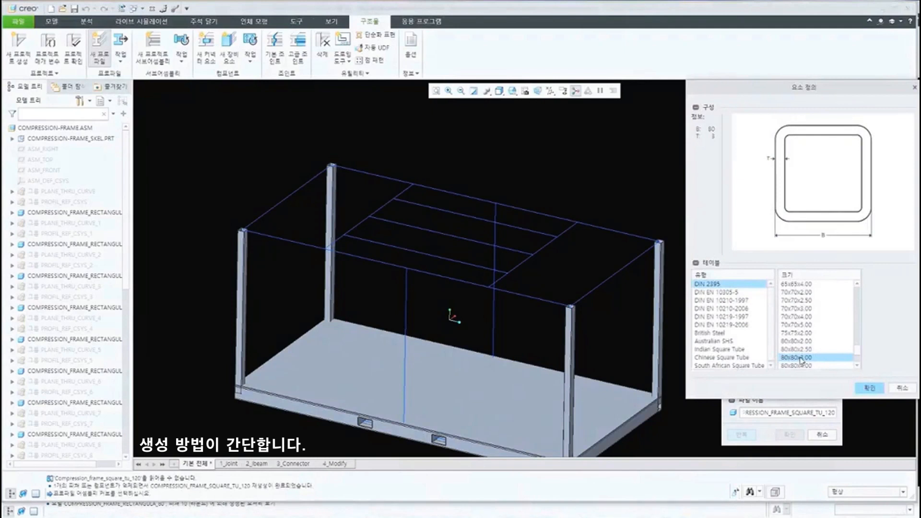
pyautogui.scroll(-3, 802, 355)
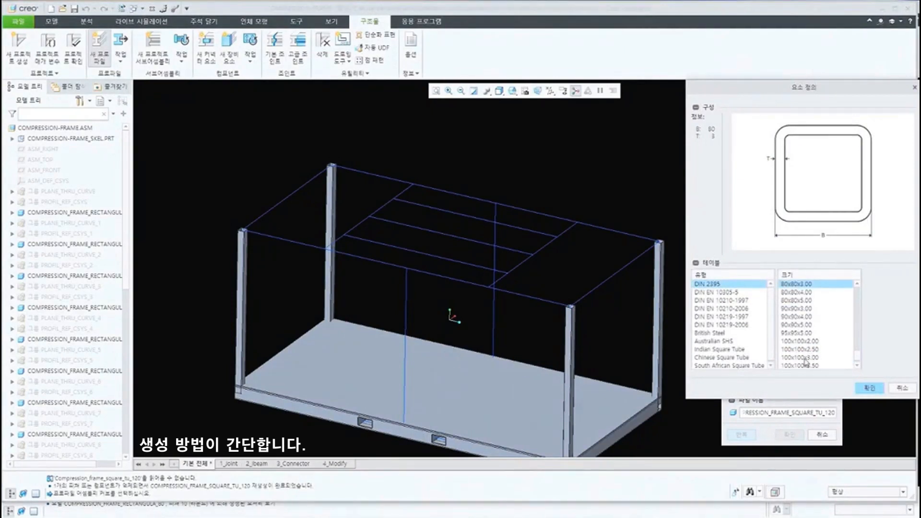
pyautogui.click(811, 359)
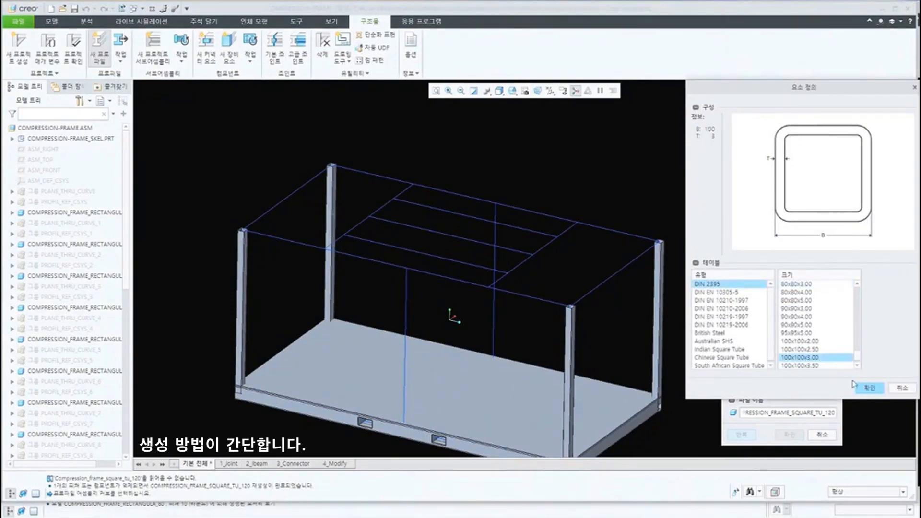
pyautogui.click(867, 388)
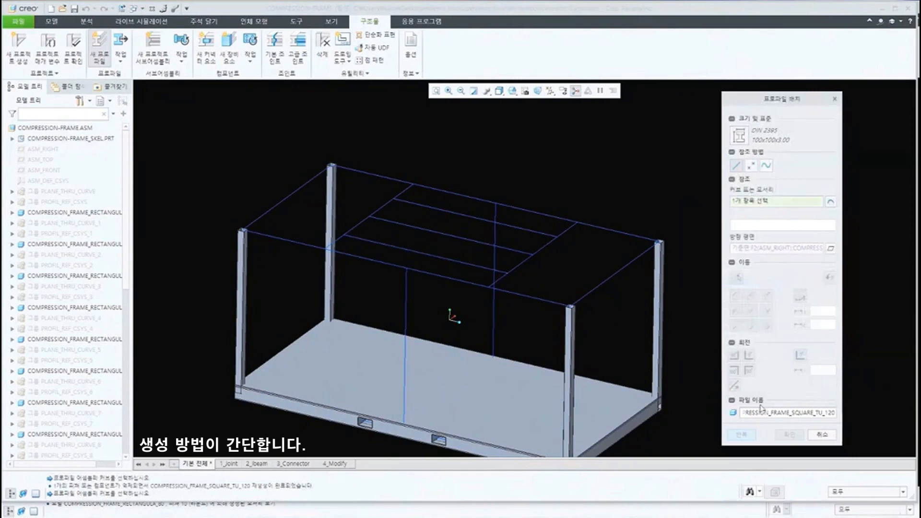
# Place the 100x100x3.00 square tube along the four outer skeleton curves forming the frame's top rectangle.
pyautogui.click(294, 191)
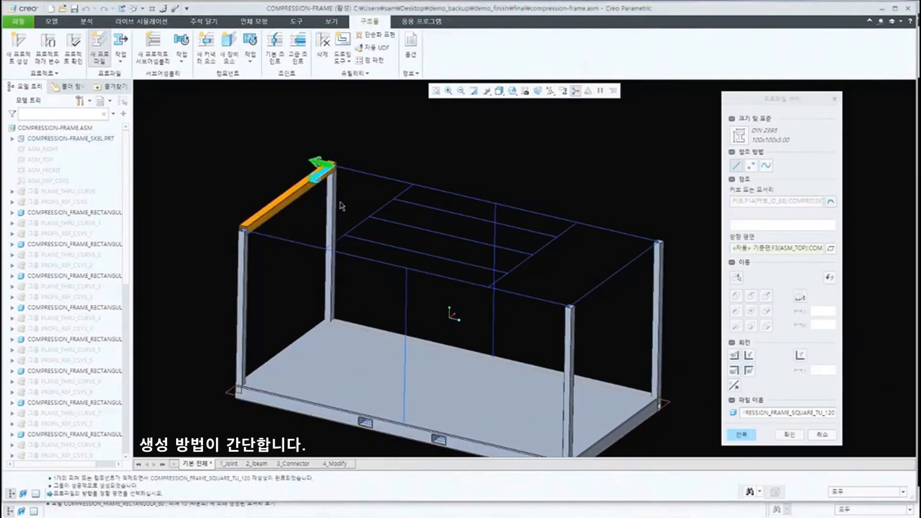
pyautogui.scroll(5, 225, 235)
pyautogui.scroll(-10, 249, 264)
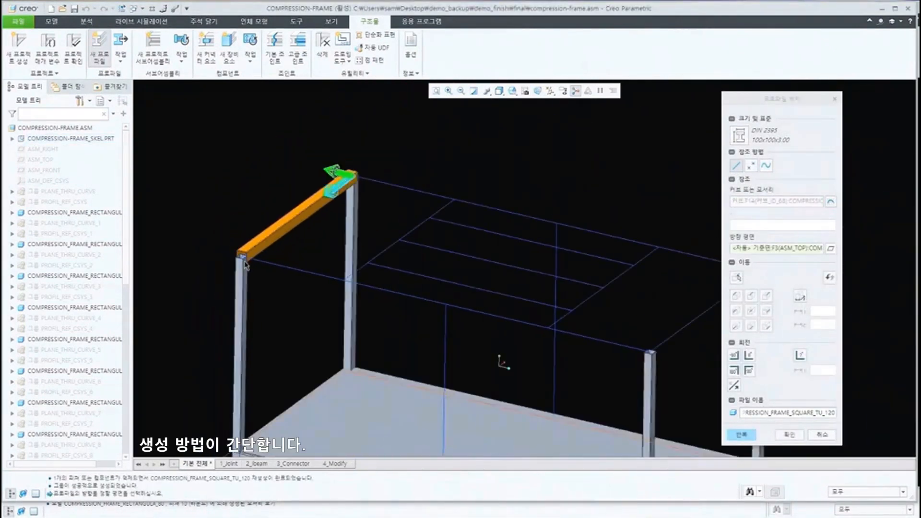
pyautogui.middleClick(260, 251)
pyautogui.click(259, 250)
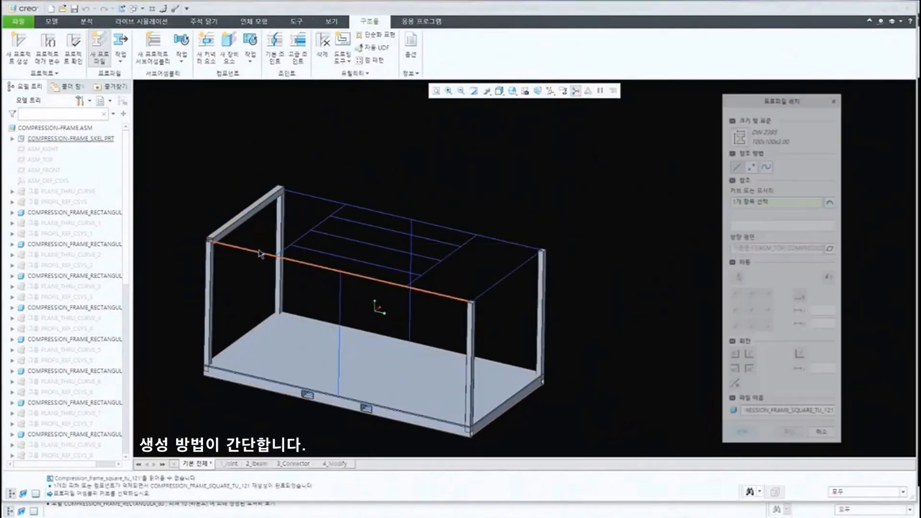
pyautogui.middleClick(498, 267)
pyautogui.click(502, 277)
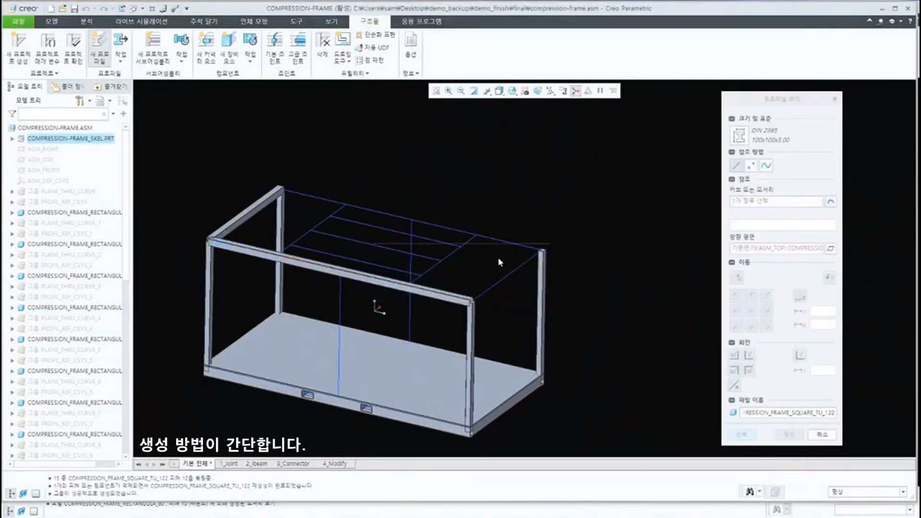
pyautogui.middleClick(499, 254)
pyautogui.click(497, 241)
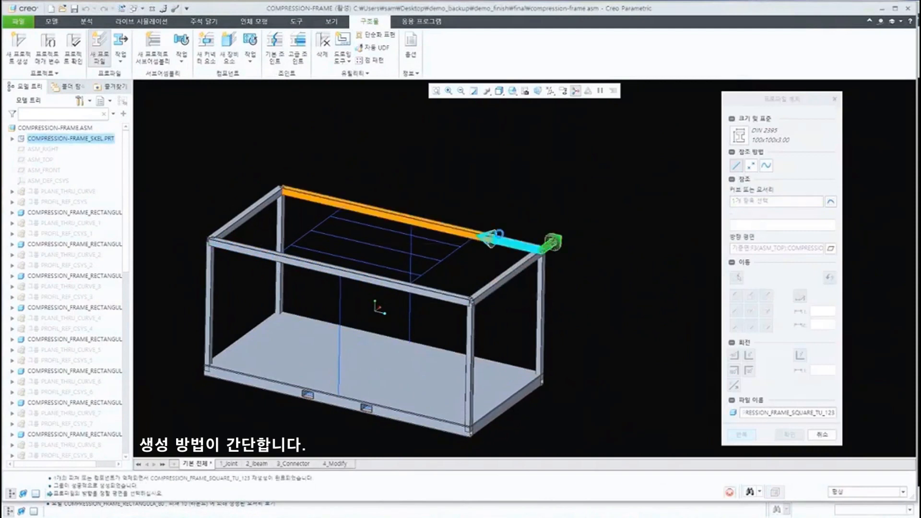
pyautogui.middleClick(499, 245)
# End the profile placement without adding another tube and close the new profile definition.
pyautogui.click(440, 178)
pyautogui.scroll(2, 431, 288)
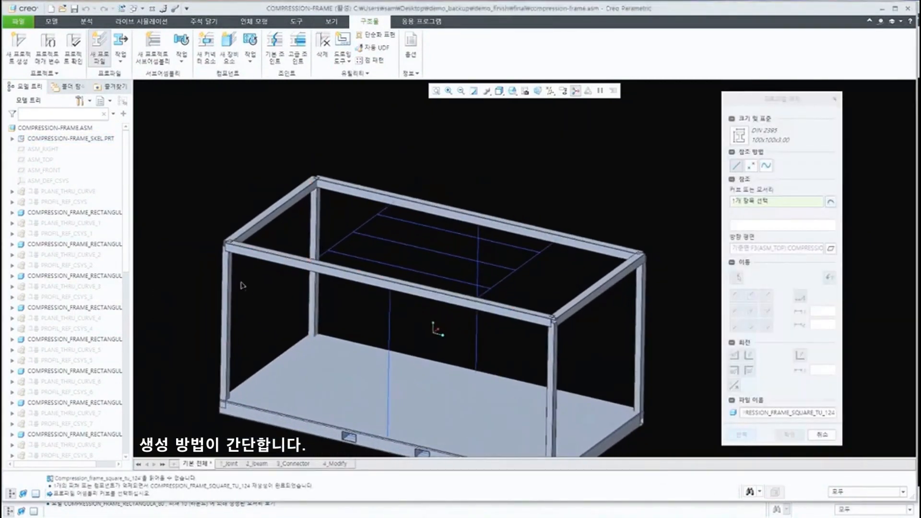
pyautogui.click(232, 297)
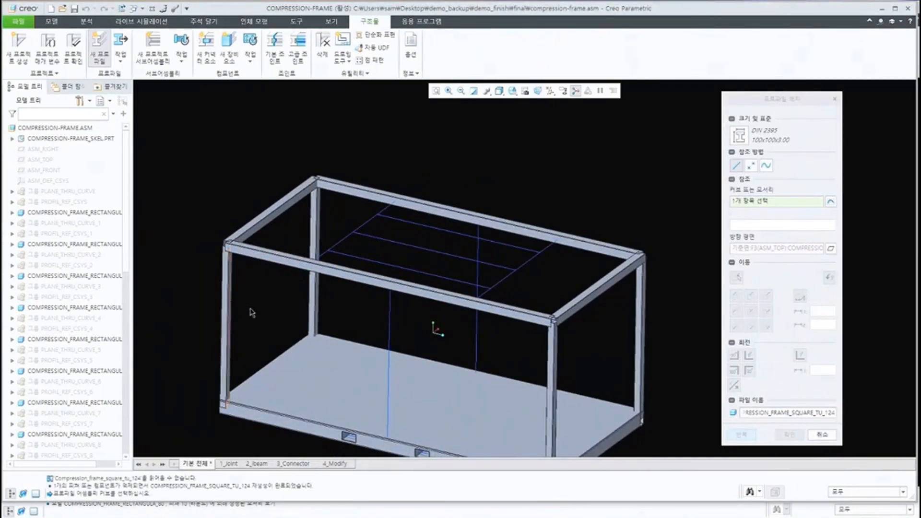
pyautogui.keyDown('shift'); pyautogui.moveTo(497, 342); pyautogui.dragTo(489, 333, button='middle'); pyautogui.keyUp('shift')
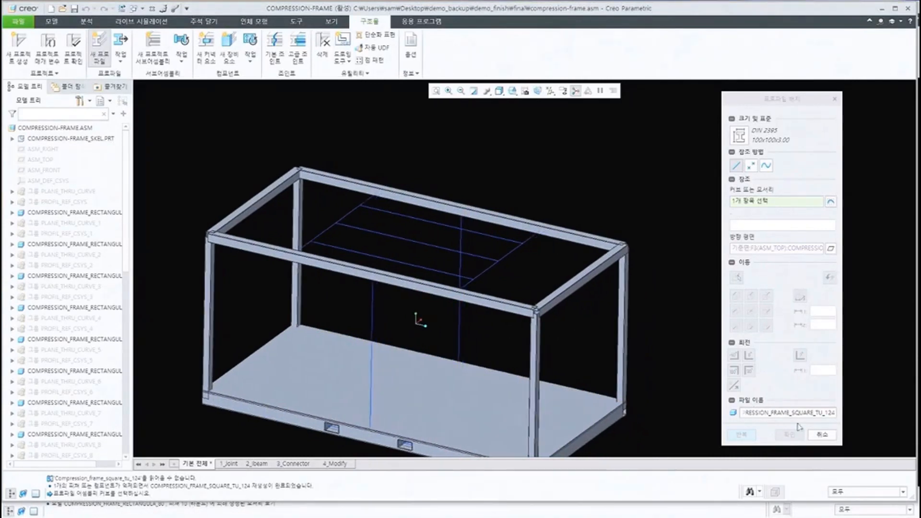
pyautogui.click(825, 435)
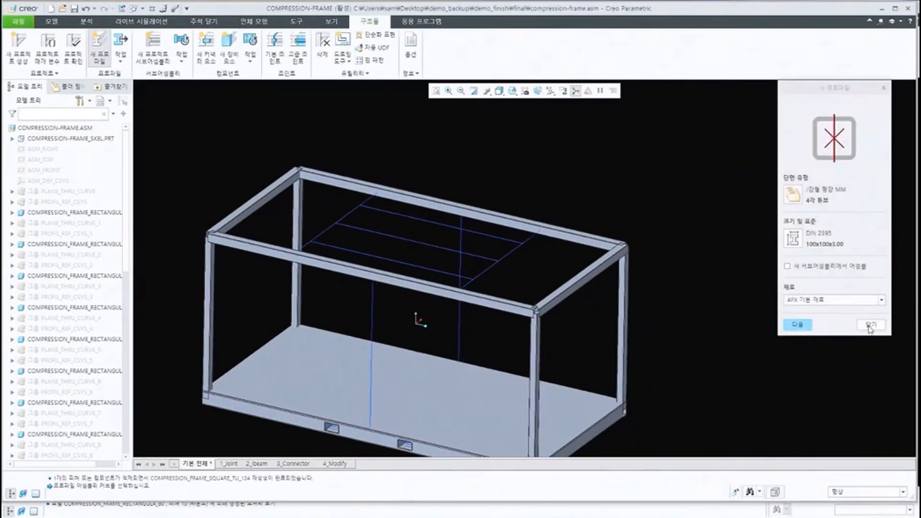
pyautogui.click(866, 330)
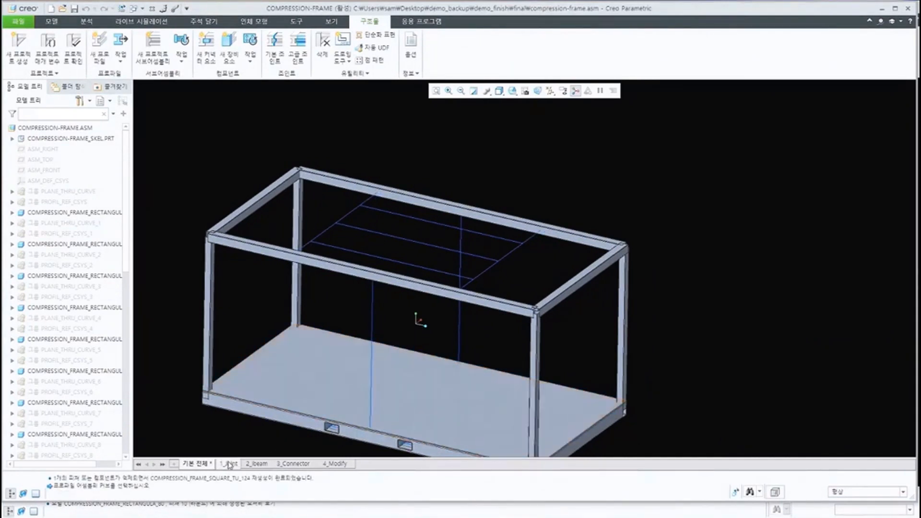
# In the 1_Joint view, miter the front top beam and the right side top beam at their shared corner with a basic joint.
pyautogui.scroll(5, 572, 330)
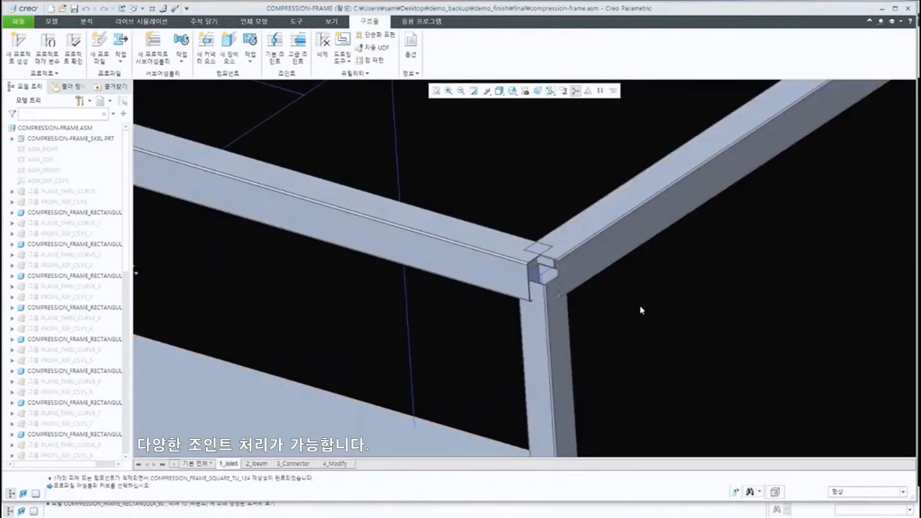
pyautogui.scroll(-3, 557, 283)
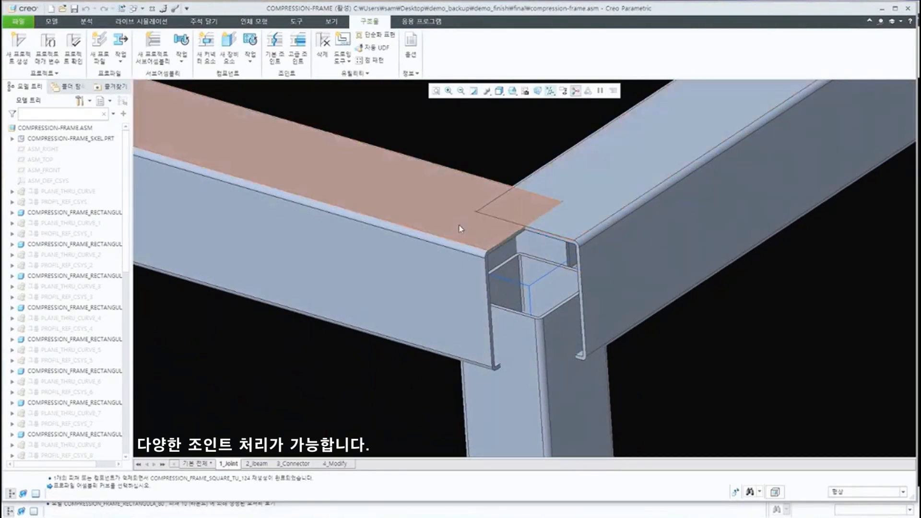
pyautogui.scroll(3, 459, 229)
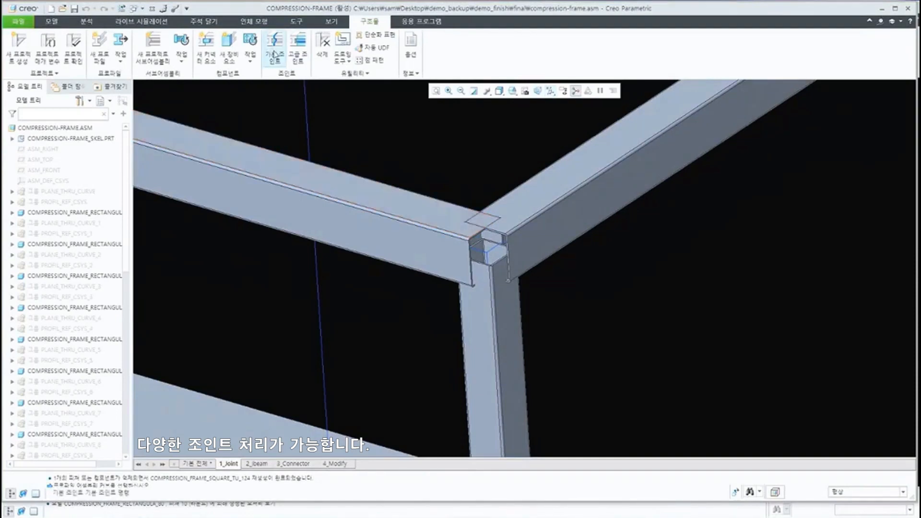
pyautogui.click(274, 54)
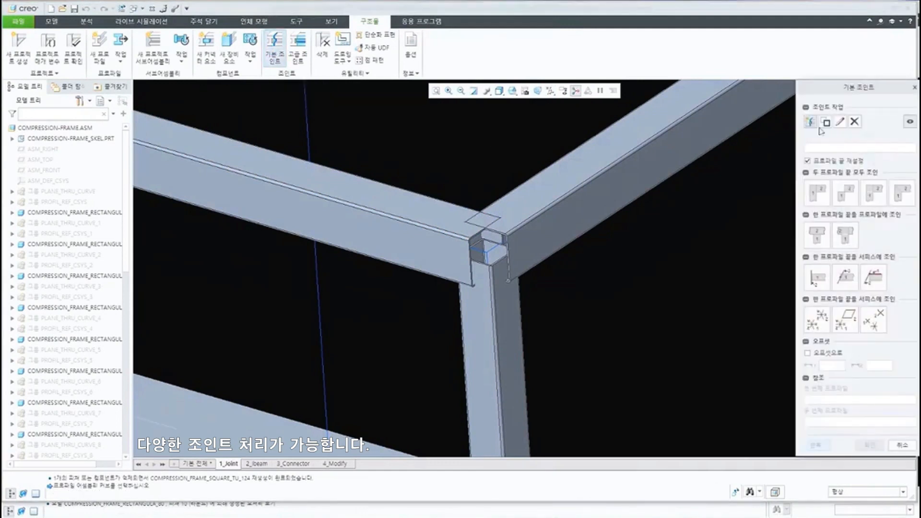
pyautogui.moveTo(837, 90); pyautogui.dragTo(682, 107)
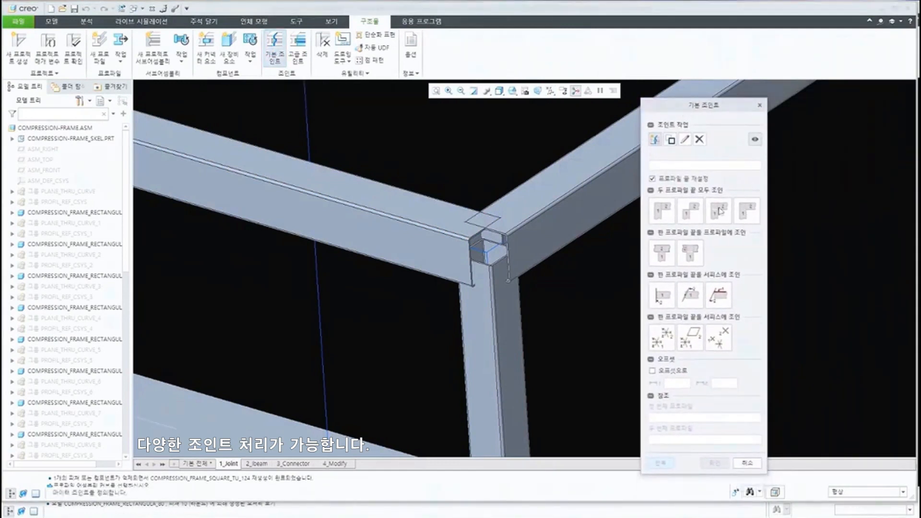
pyautogui.click(745, 218)
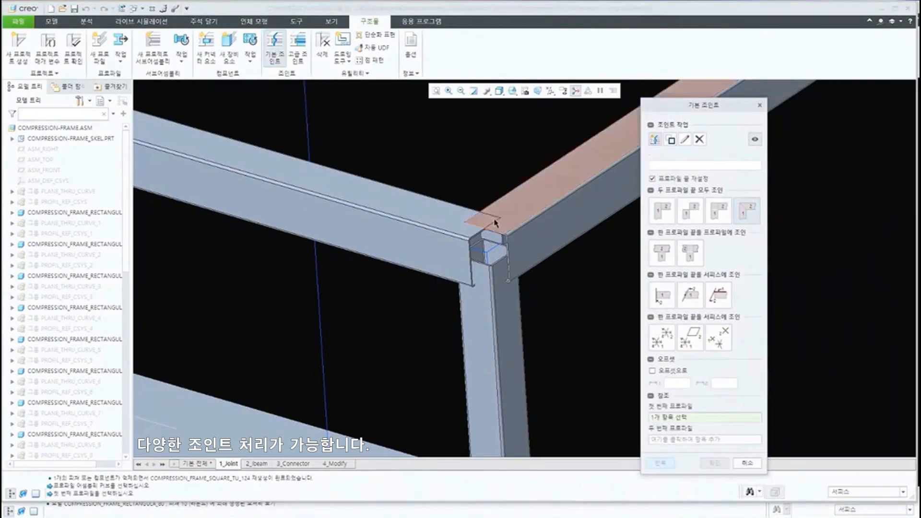
pyautogui.click(430, 222)
pyautogui.click(511, 209)
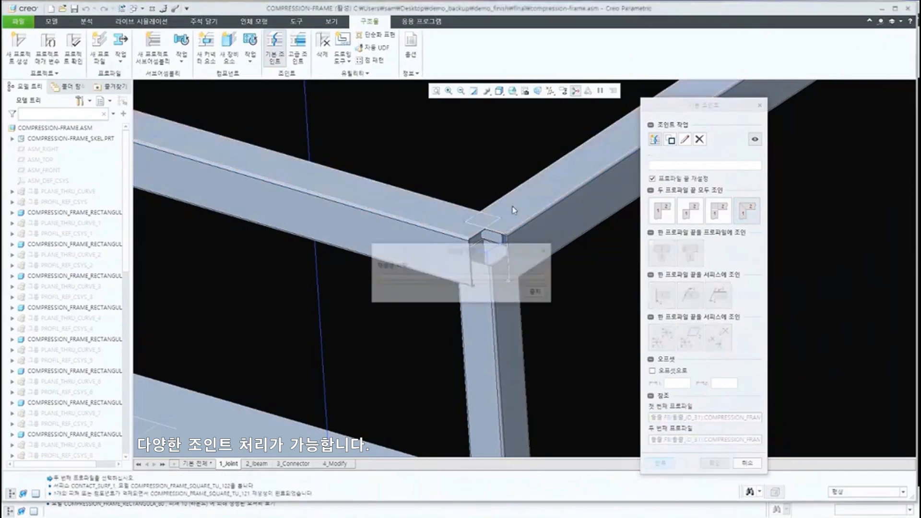
# Repeat the miter joint between the rear top beam and the right side top beam at the rear right corner.
pyautogui.moveTo(509, 239); pyautogui.dragTo(278, 359, button='middle')
pyautogui.scroll(-4, 534, 178)
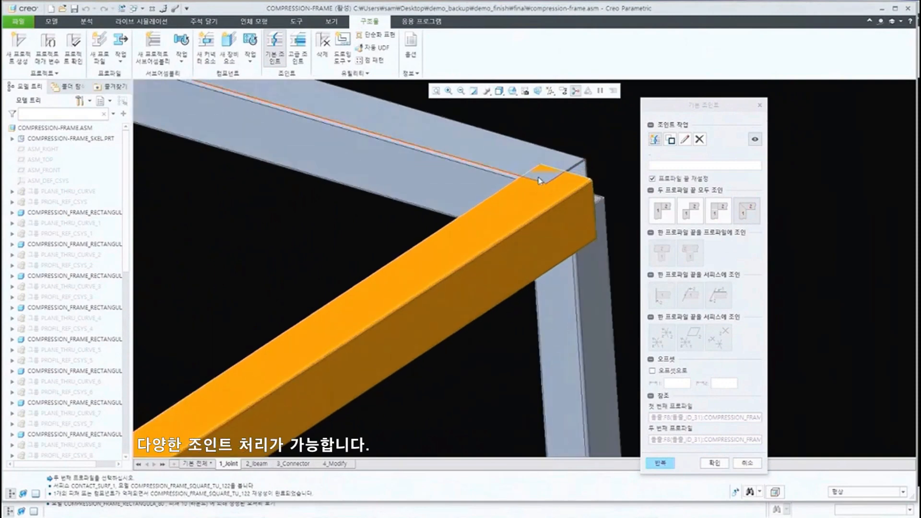
pyautogui.click(531, 160)
pyautogui.keyDown('ctrl'); pyautogui.click(534, 203); pyautogui.keyUp('ctrl')
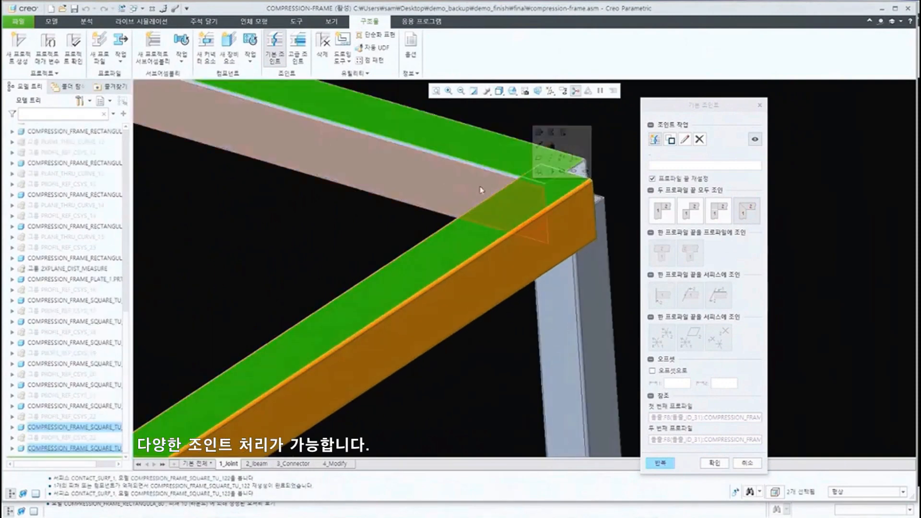
pyautogui.click(669, 461)
pyautogui.click(505, 153)
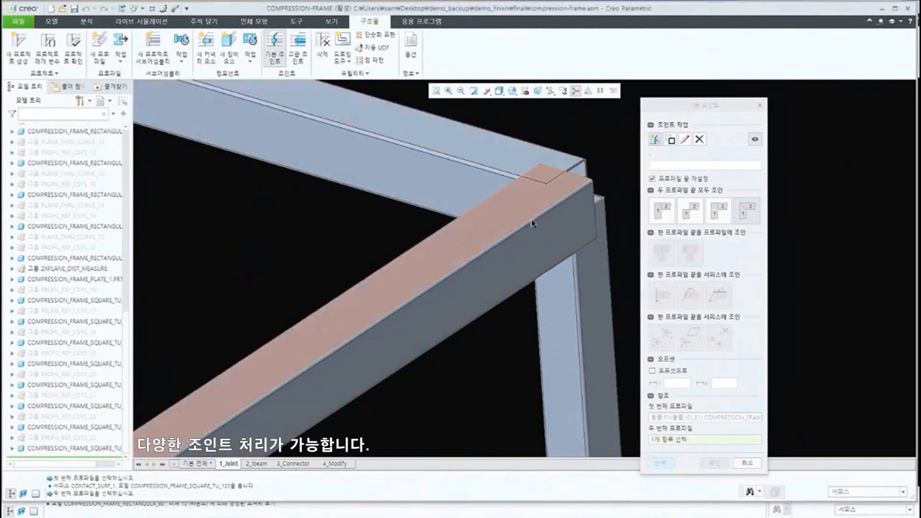
pyautogui.click(520, 221)
pyautogui.scroll(3, 521, 220)
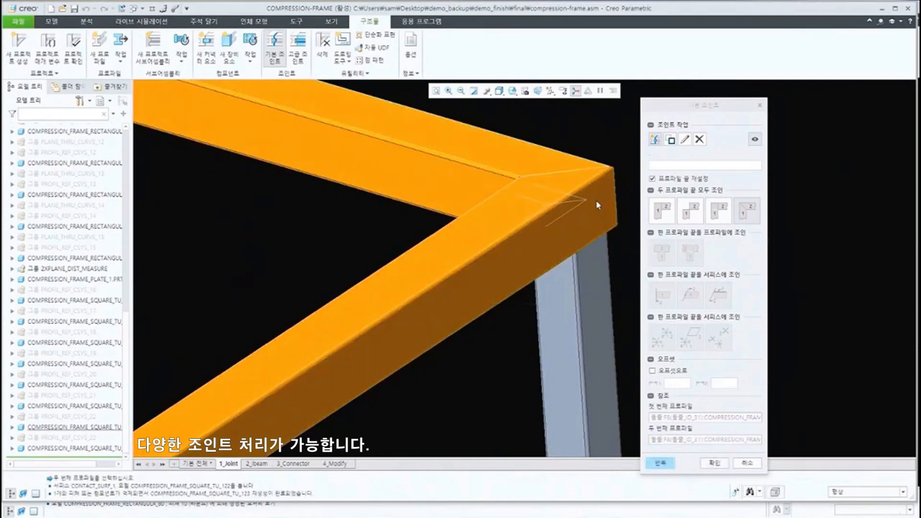
# Join the front right post's upper end to the front top beam with the end-to-profile basic joint, keeping the beam unchanged.
pyautogui.moveTo(588, 211); pyautogui.dragTo(428, 371, button='middle')
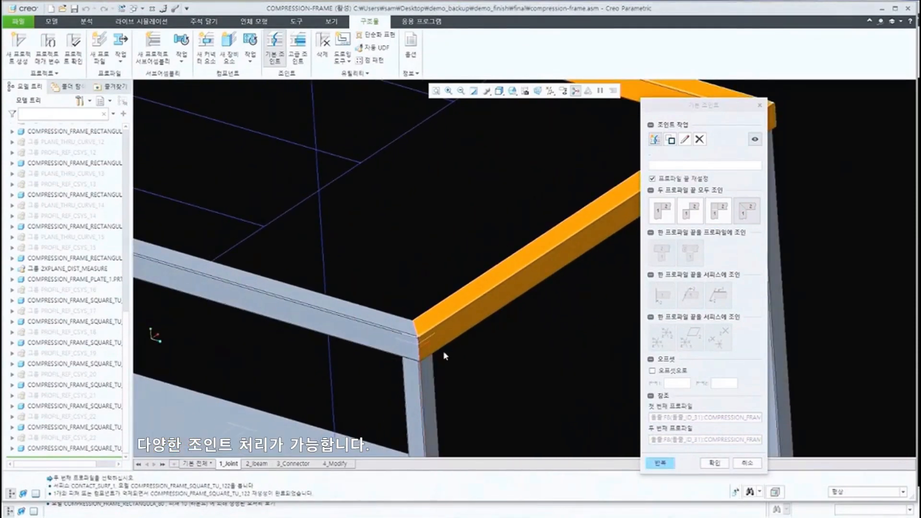
pyautogui.keyDown('shift'); pyautogui.moveTo(502, 354); pyautogui.dragTo(493, 294, button='middle'); pyautogui.keyUp('shift')
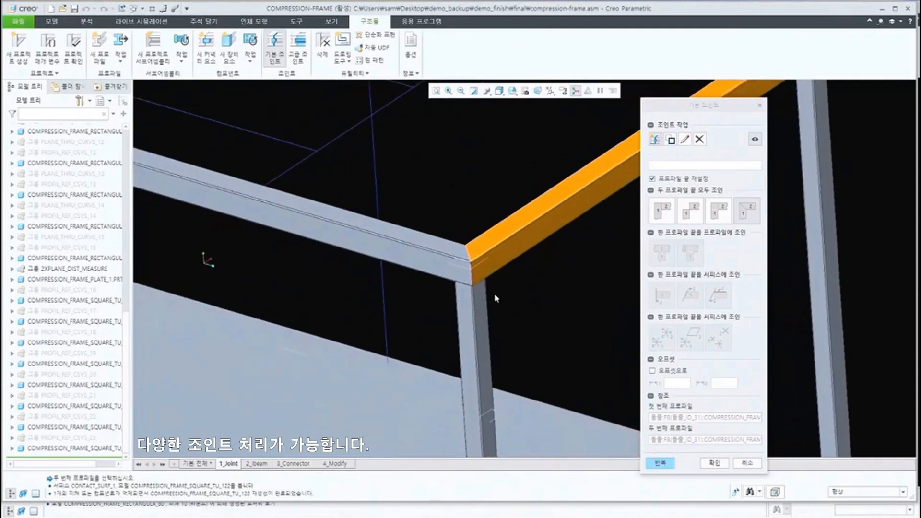
pyautogui.scroll(2, 479, 295)
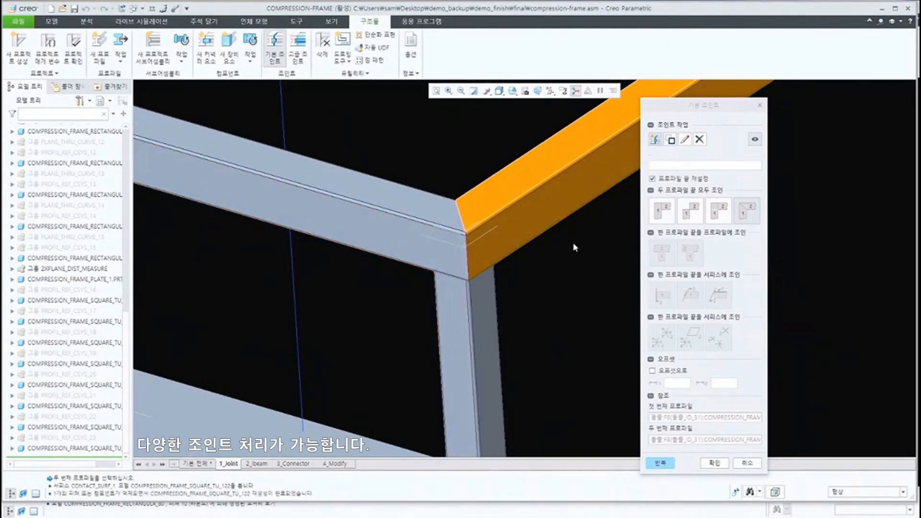
pyautogui.middleClick(588, 323)
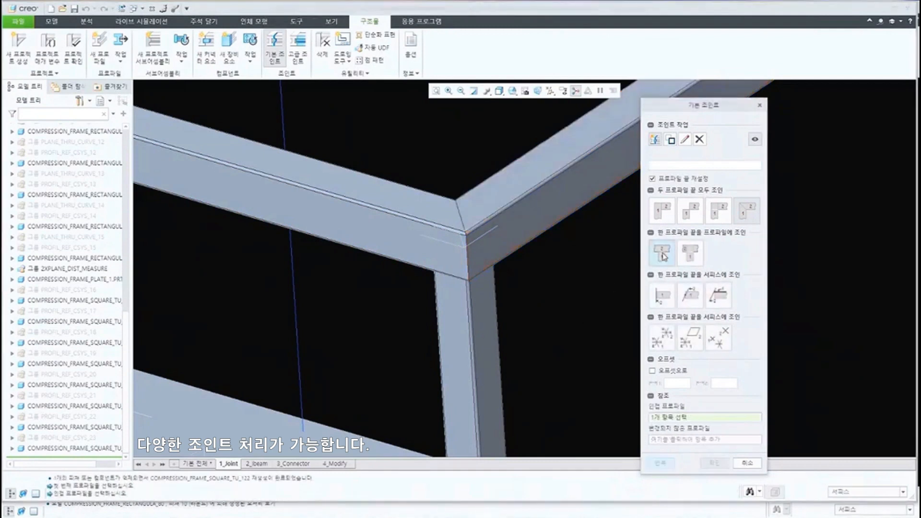
pyautogui.click(463, 325)
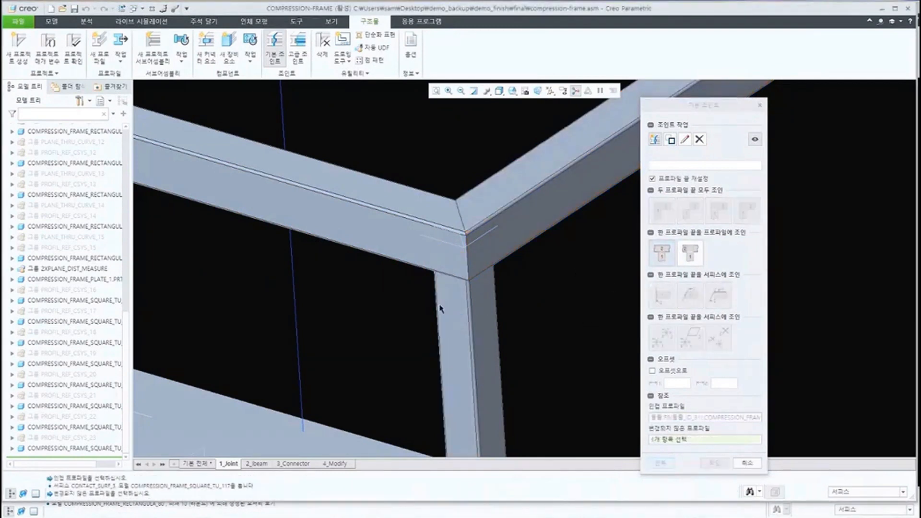
pyautogui.click(402, 255)
pyautogui.scroll(-5, 456, 266)
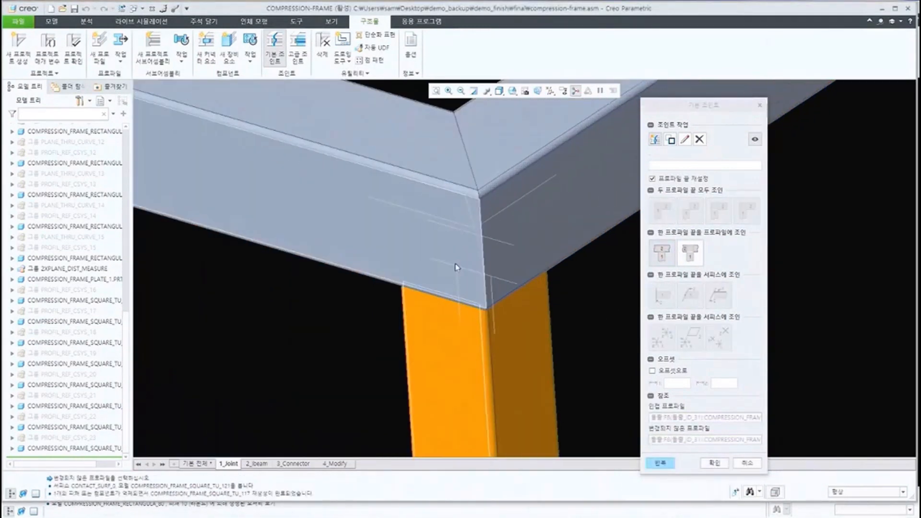
pyautogui.scroll(5, 484, 339)
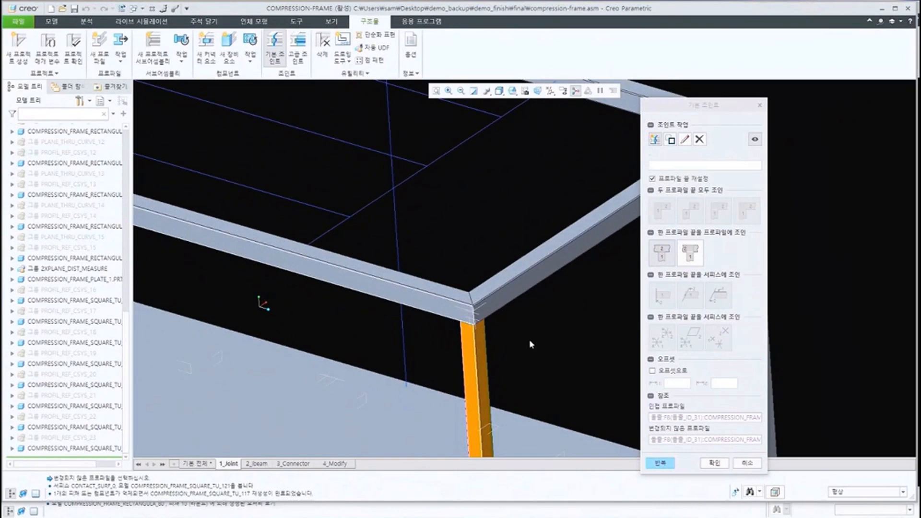
# Finish the basic joint on the front right post and switch to the saved 2_Ibeam view.
pyautogui.click(715, 462)
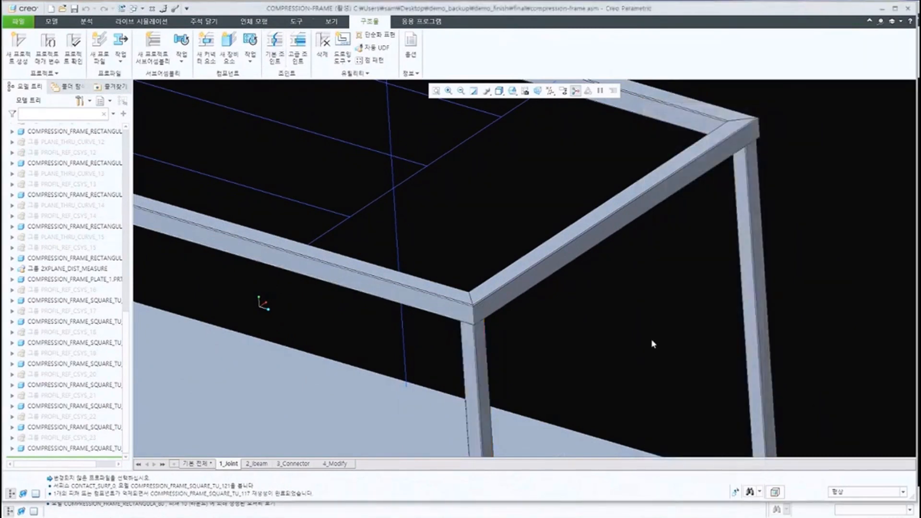
pyautogui.click(254, 464)
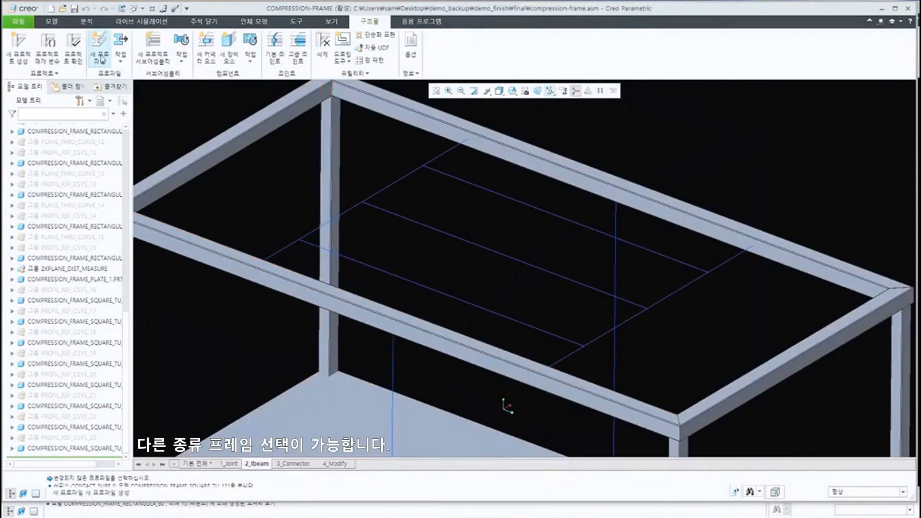
# Define a new H-section profile from the metric steel library with type DIN 1025 IPE and size 100.
pyautogui.click(100, 45)
pyautogui.click(791, 194)
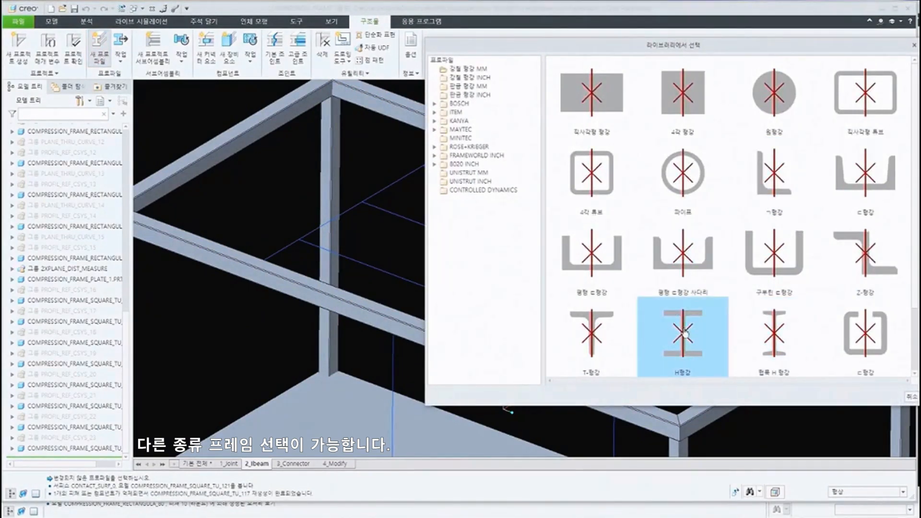
pyautogui.click(684, 333)
pyautogui.click(722, 286)
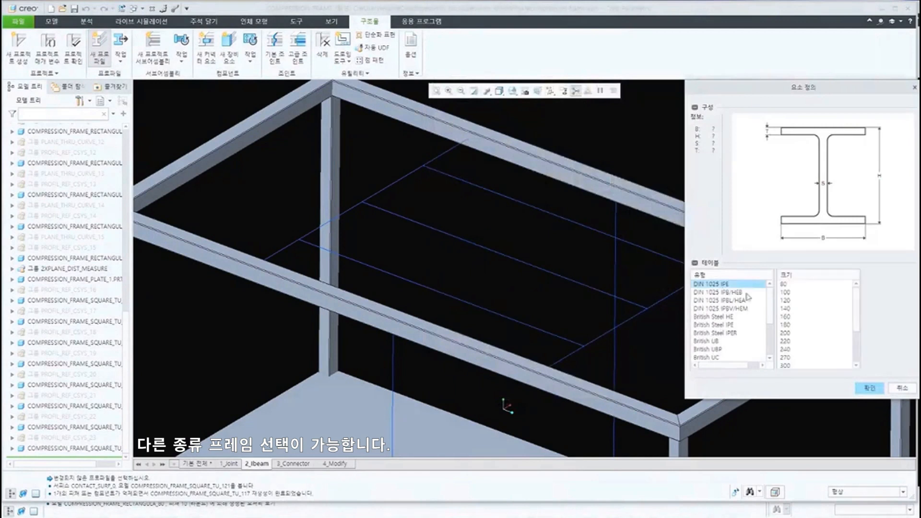
pyautogui.click(795, 293)
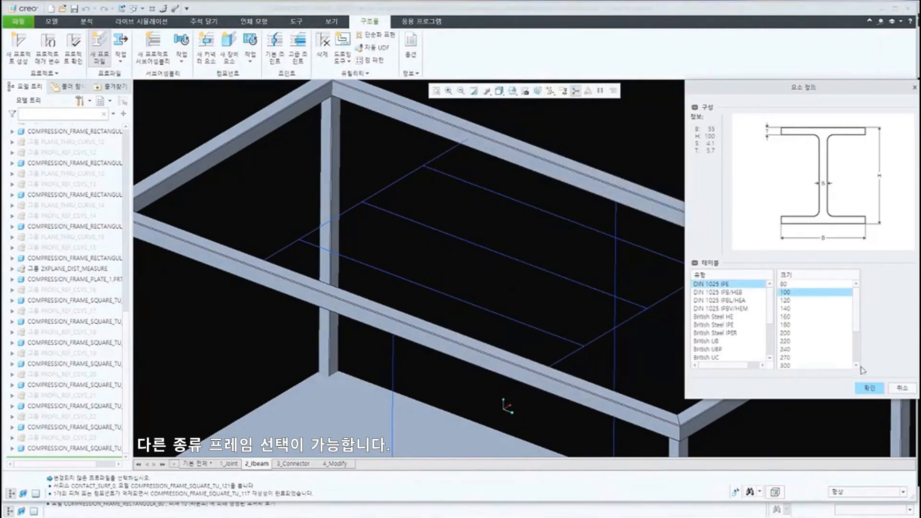
pyautogui.click(868, 388)
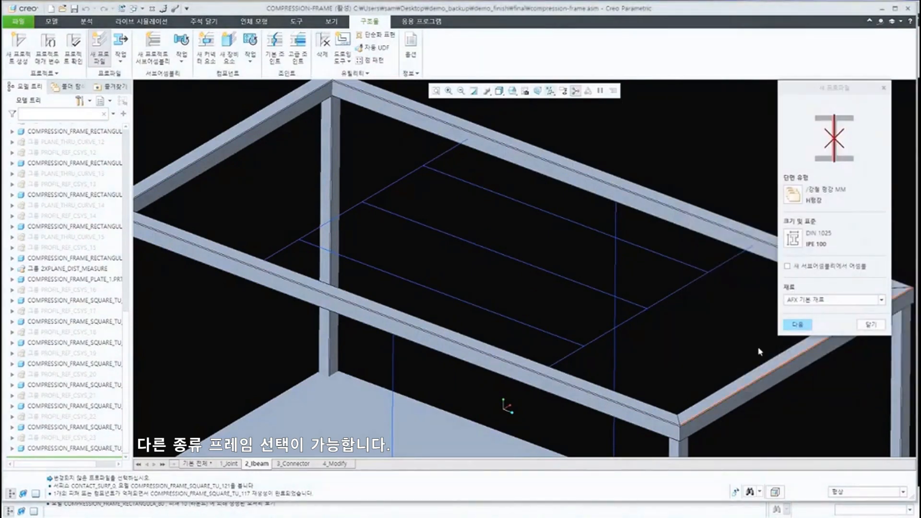
# Place IPE 100 beams along the two crosswise skeleton curves between the front and rear top beams, then close the profile definition.
pyautogui.click(673, 295)
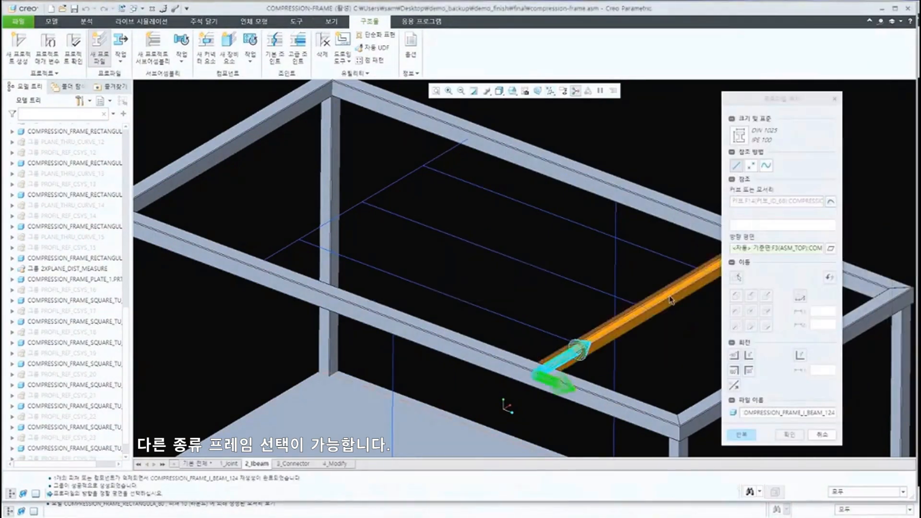
pyautogui.middleClick(512, 234)
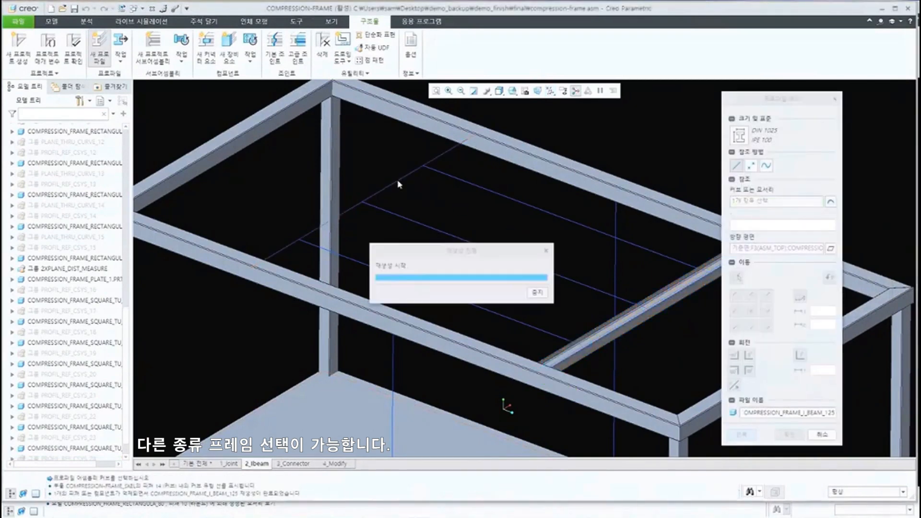
pyautogui.click(415, 172)
pyautogui.middleClick(441, 218)
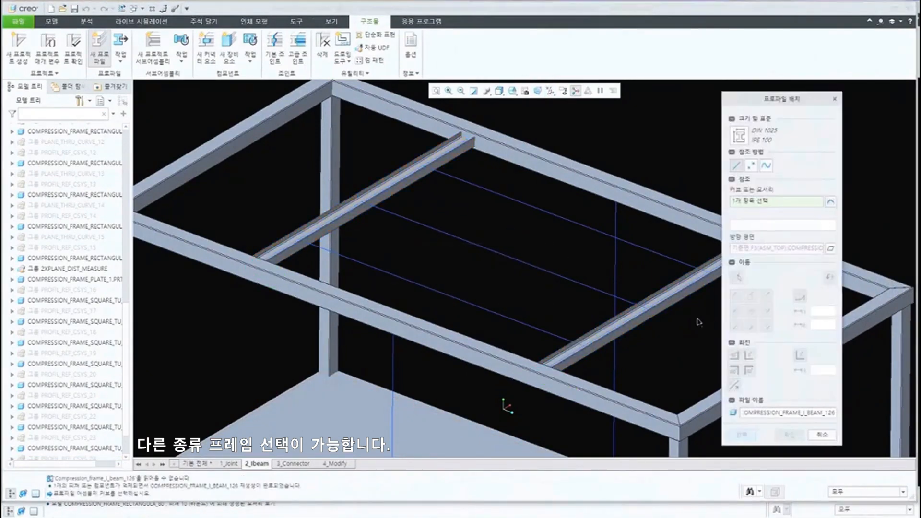
pyautogui.click(822, 434)
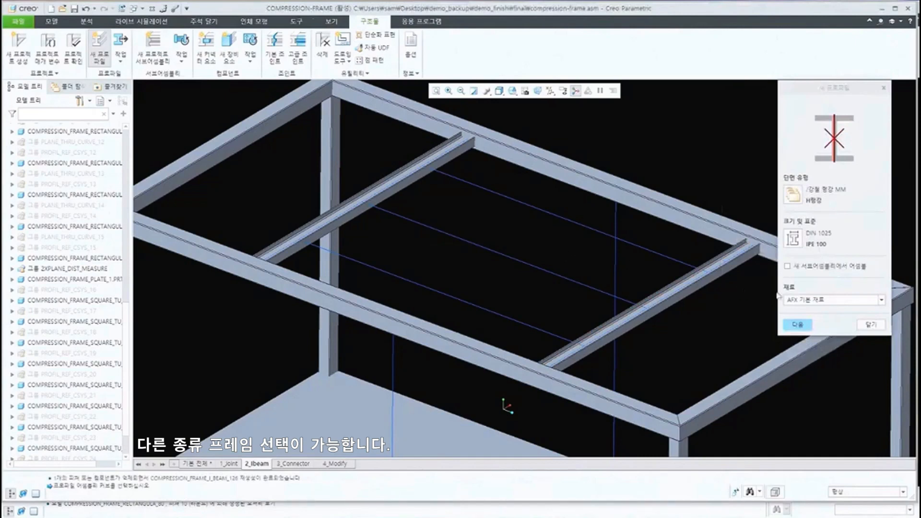
pyautogui.click(865, 326)
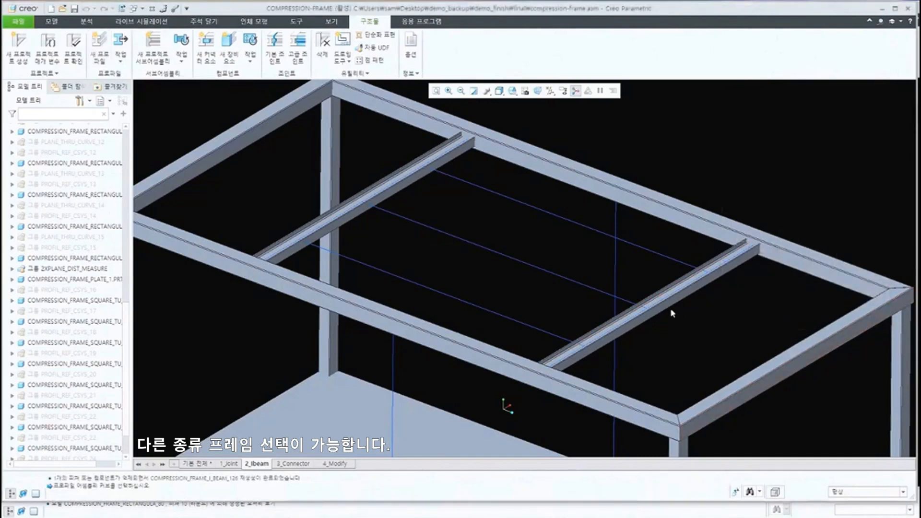
# Rotate both crosswise I-beams together a quarter turn with Move Profile so their webs stand upright.
pyautogui.scroll(-5, 652, 314)
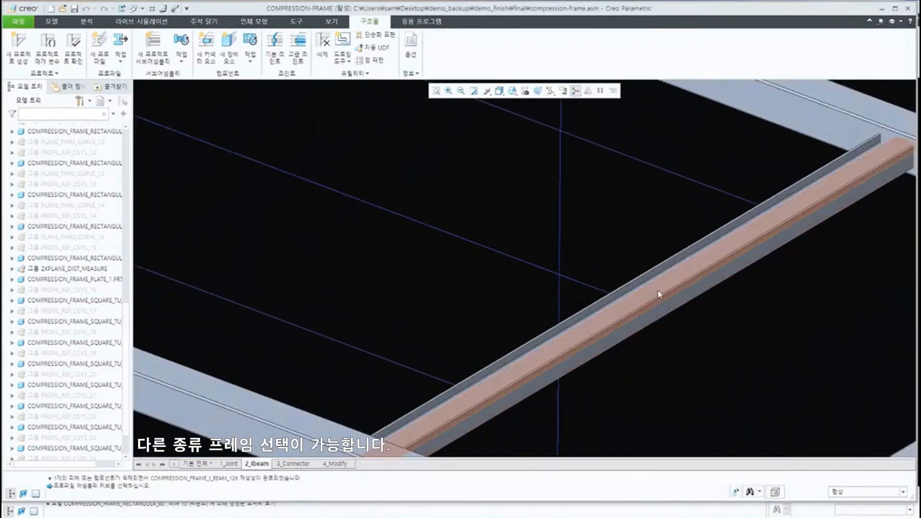
pyautogui.scroll(1, 623, 294)
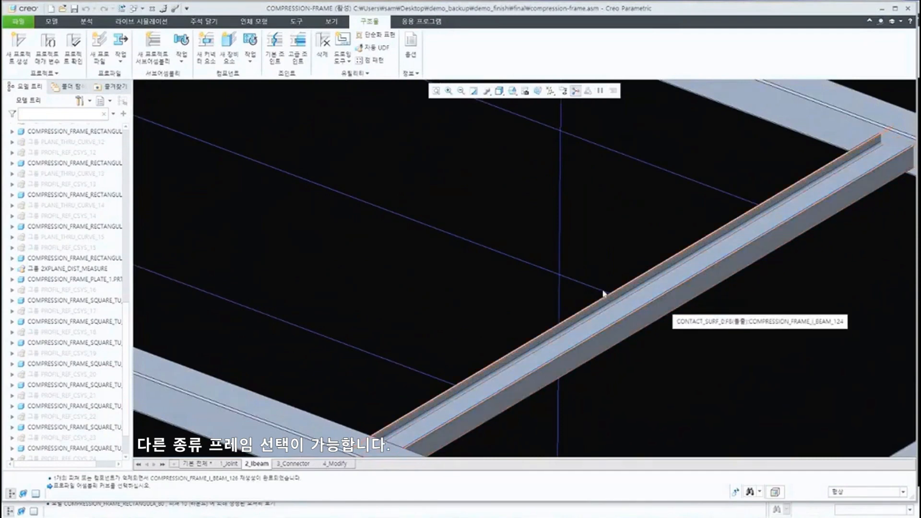
pyautogui.scroll(3, 700, 308)
pyautogui.keyDown('ctrl'); pyautogui.moveTo(552, 242); pyautogui.dragTo(647, 318, button='middle'); pyautogui.keyUp('ctrl')
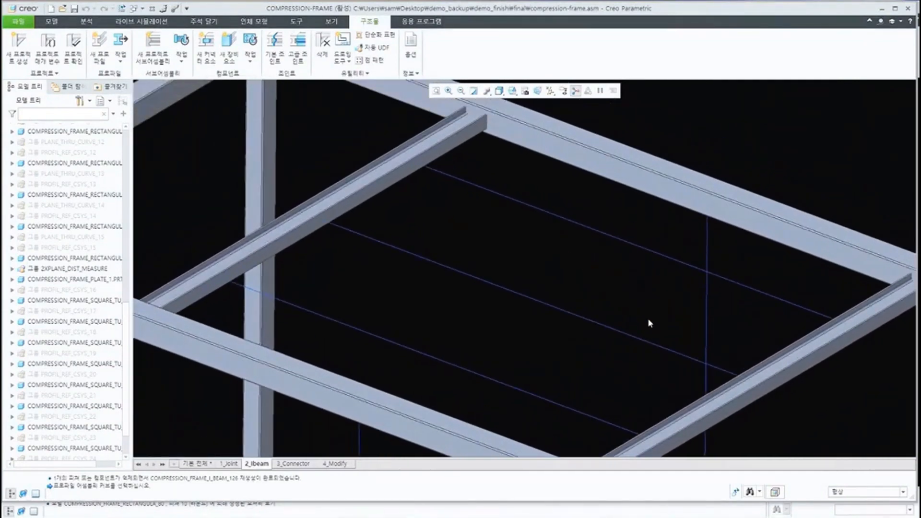
pyautogui.click(120, 53)
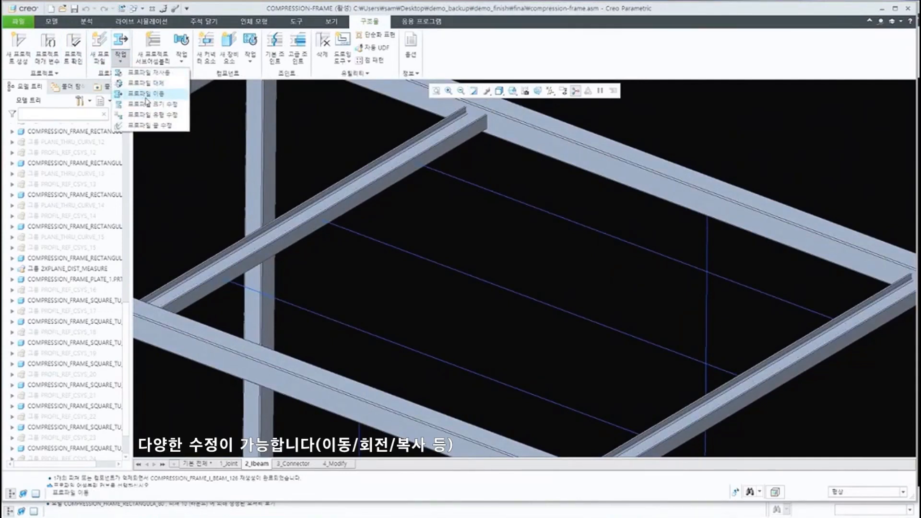
pyautogui.click(146, 95)
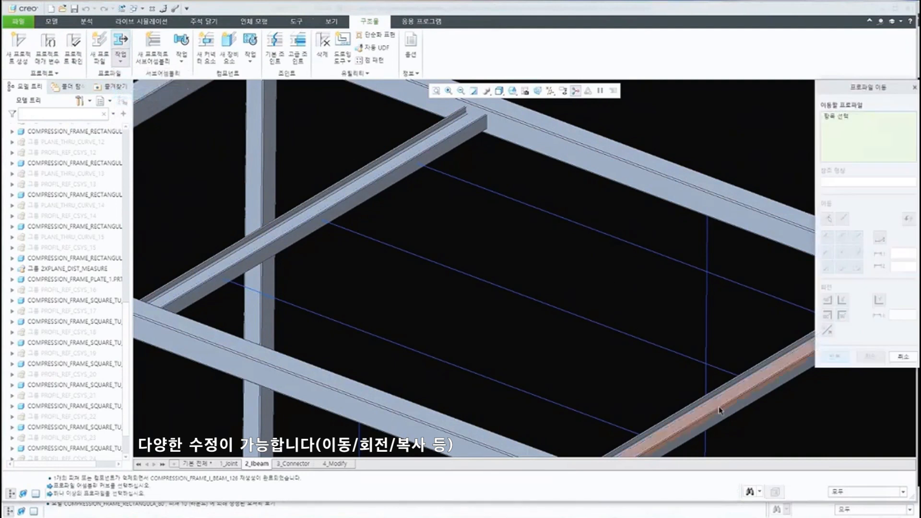
pyautogui.click(729, 414)
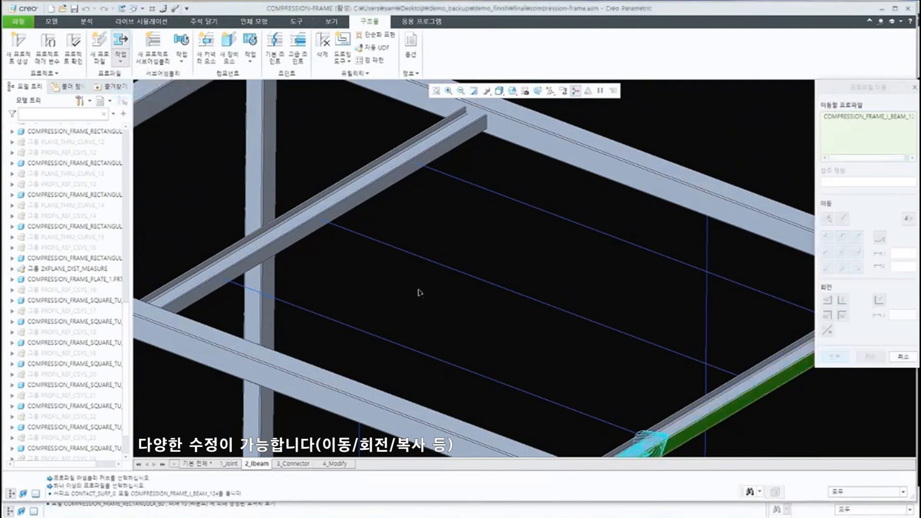
pyautogui.click(375, 198)
pyautogui.scroll(2, 412, 216)
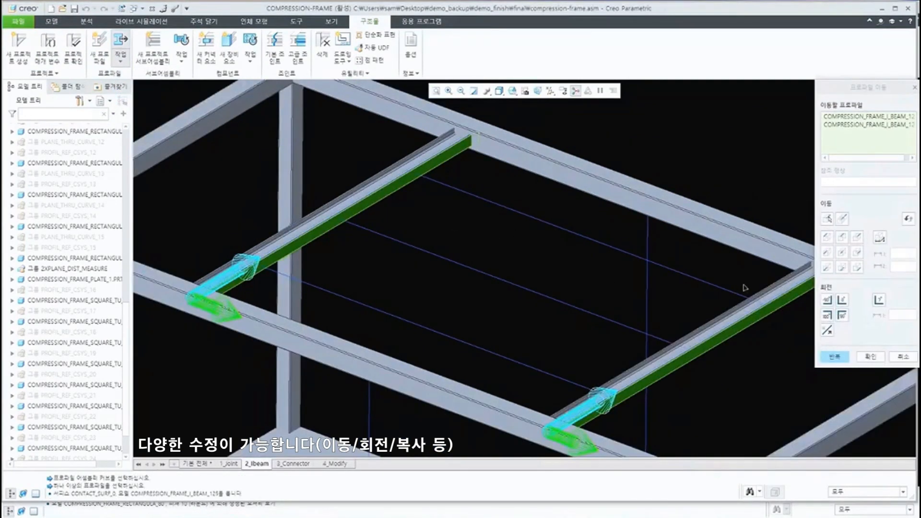
pyautogui.click(827, 300)
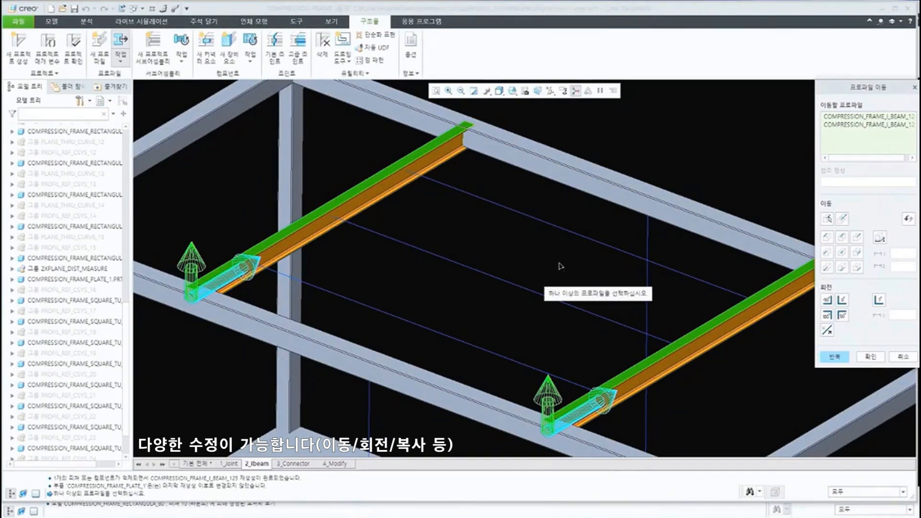
pyautogui.click(870, 358)
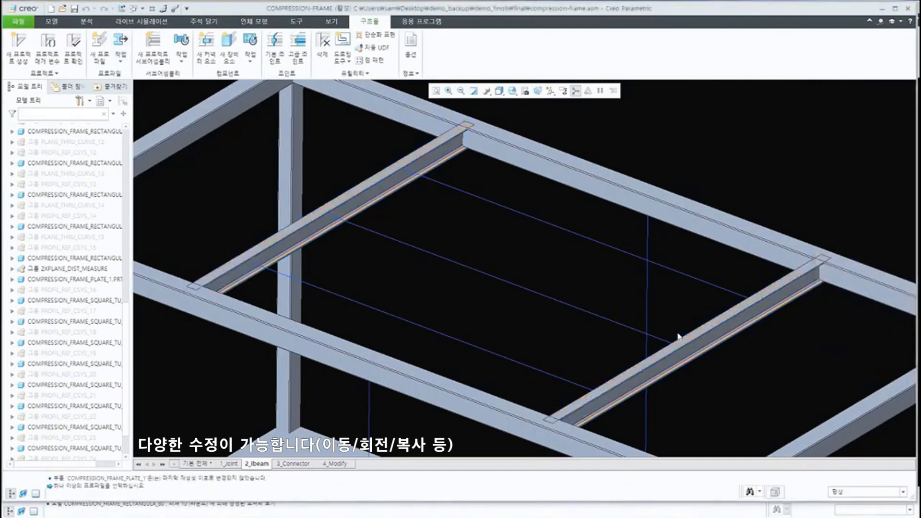
# Place another IPE 100 beam along the rearmost lengthwise skeleton curve between the two crosswise I-beams.
pyautogui.click(98, 47)
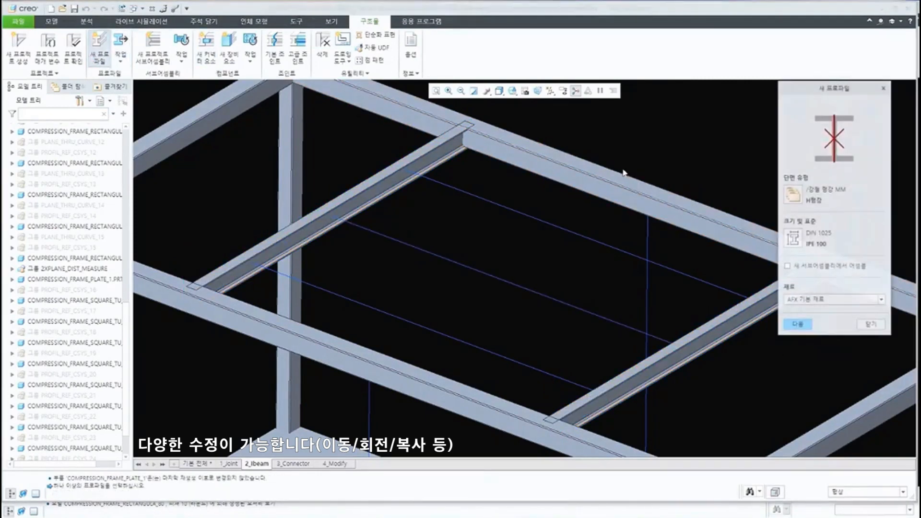
pyautogui.click(796, 325)
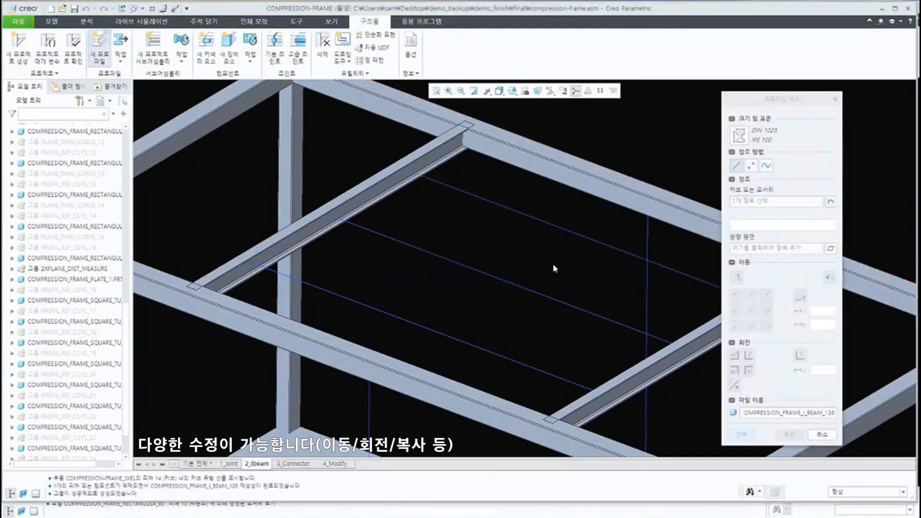
pyautogui.click(554, 270)
pyautogui.click(741, 434)
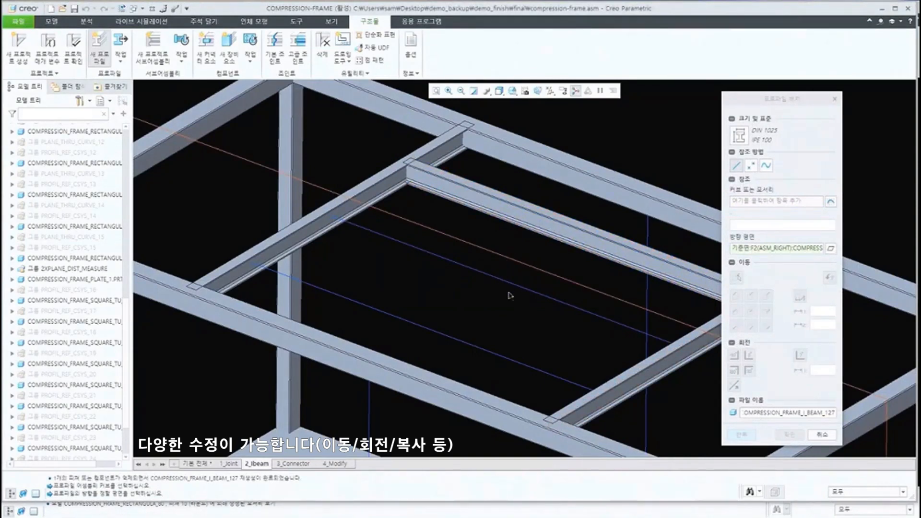
# Place IPE 100 beams along the middle and front lengthwise curves between the crosswise I-beams, then close the profile definition.
pyautogui.moveTo(508, 279); pyautogui.dragTo(510, 285, button='middle')
pyautogui.click(508, 282)
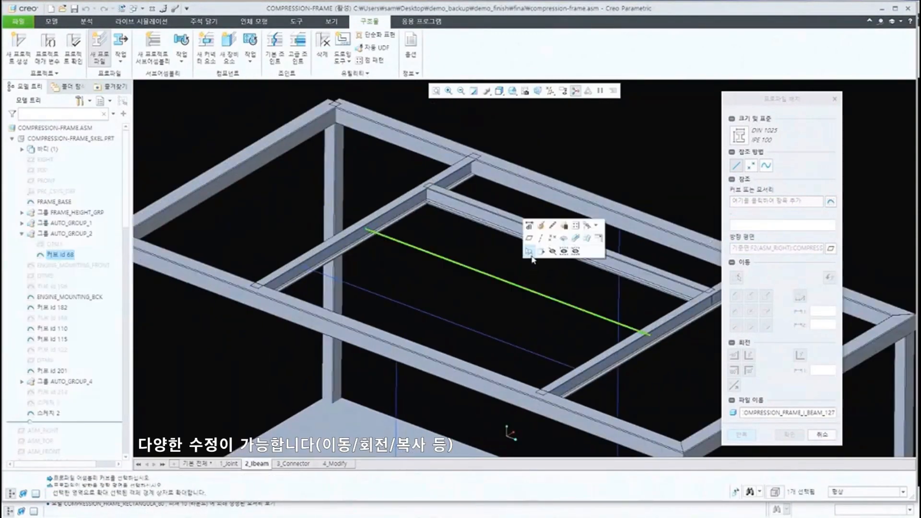
pyautogui.middleClick(753, 194)
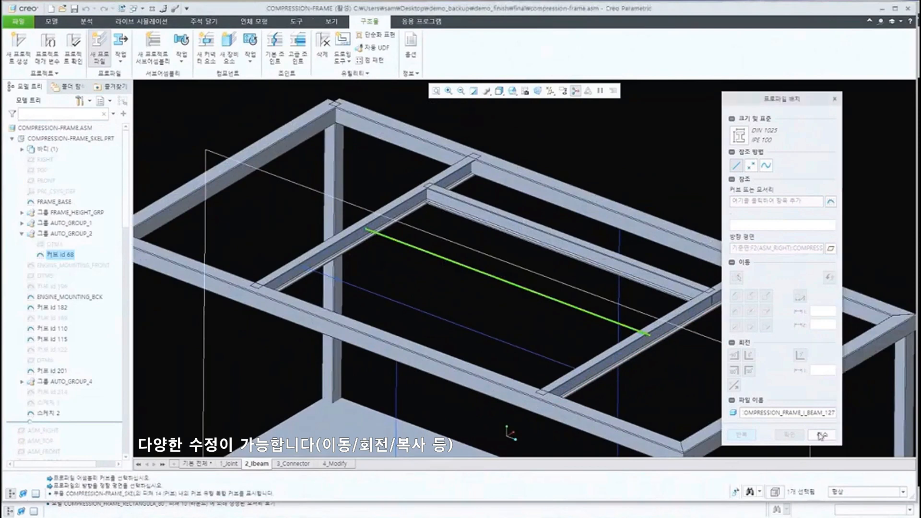
pyautogui.click(797, 326)
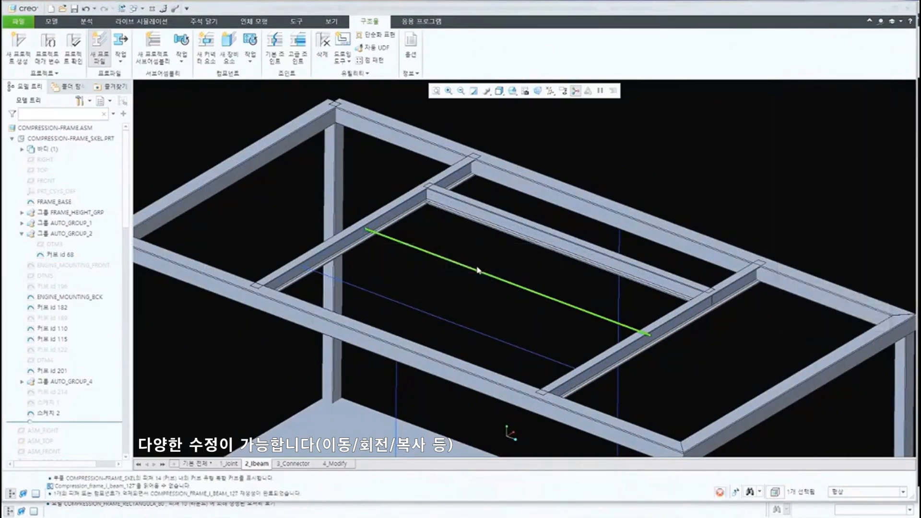
pyautogui.middleClick(421, 294)
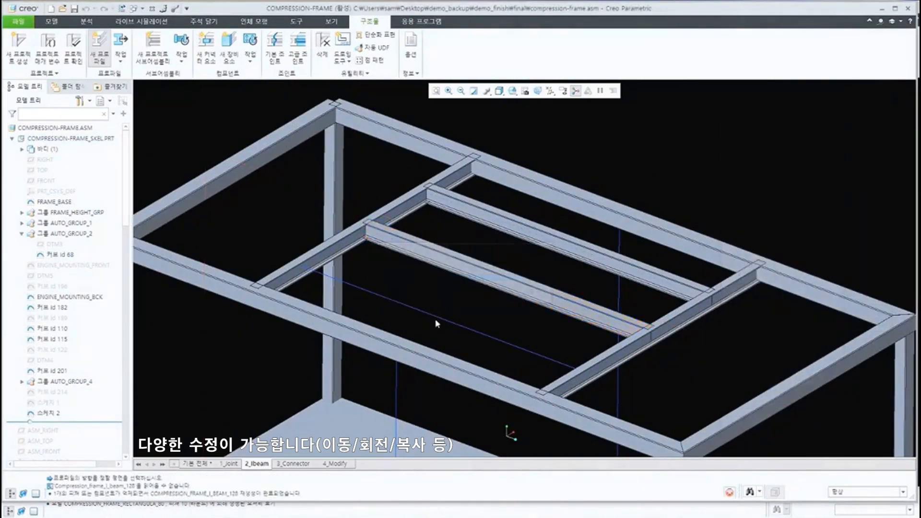
pyautogui.click(435, 319)
pyautogui.middleClick(455, 305)
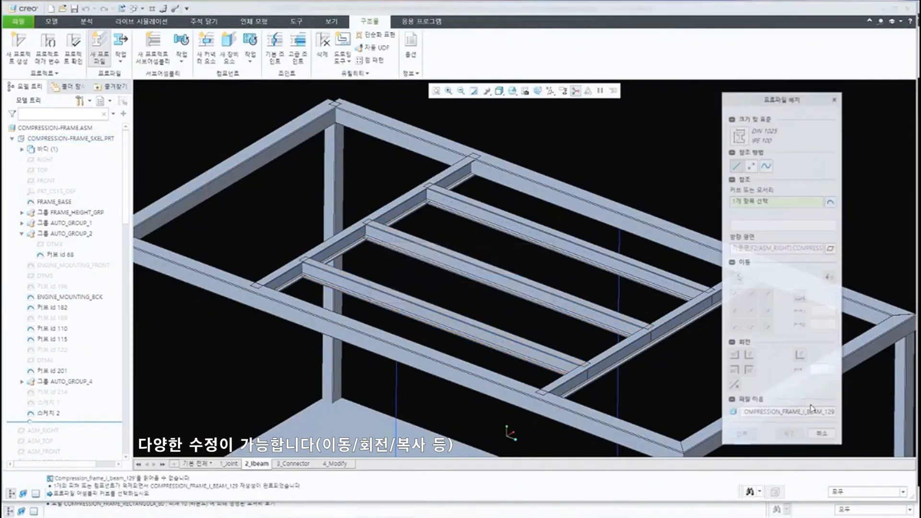
pyautogui.scroll(3, 508, 236)
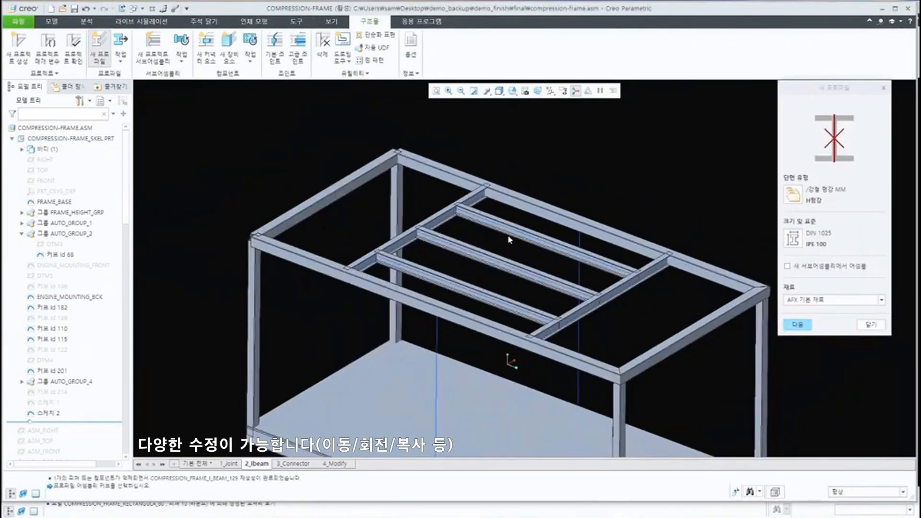
pyautogui.click(870, 326)
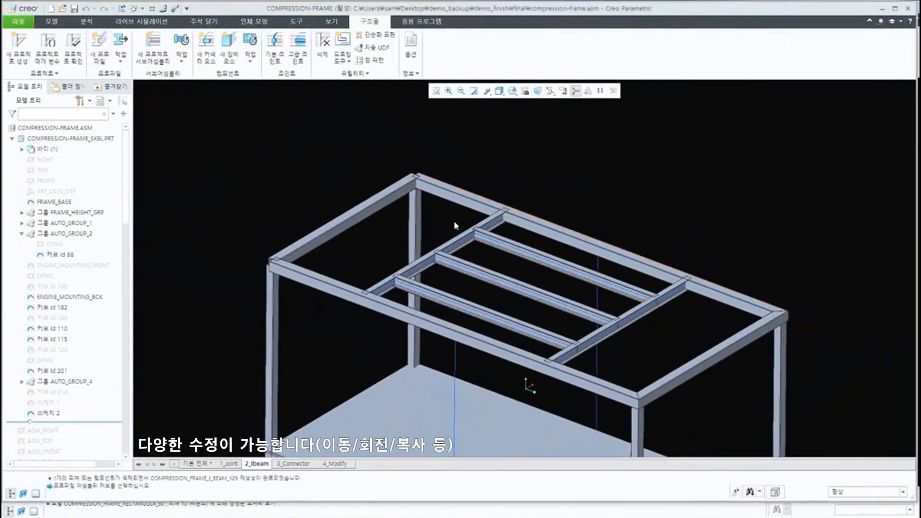
# Start a new connector element using the angle connector IW from the structural steel MM library's DAST standard group.
pyautogui.click(294, 464)
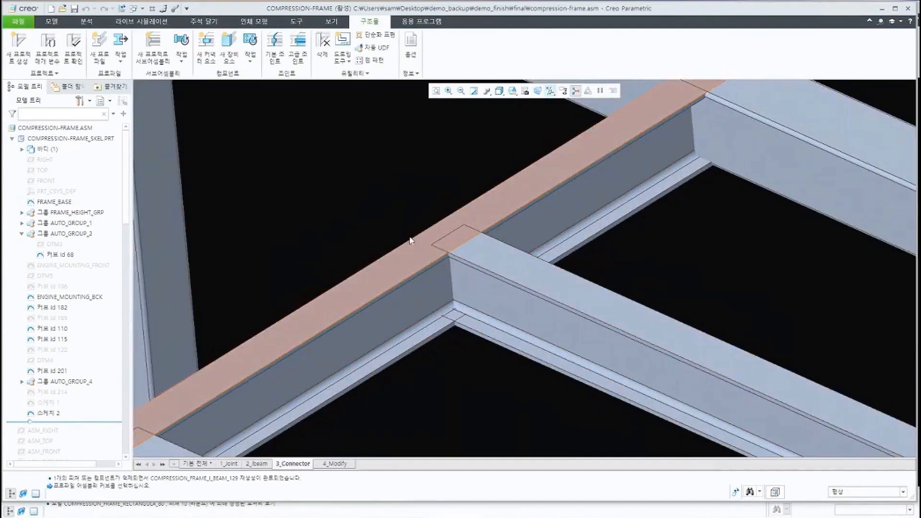
pyautogui.click(205, 54)
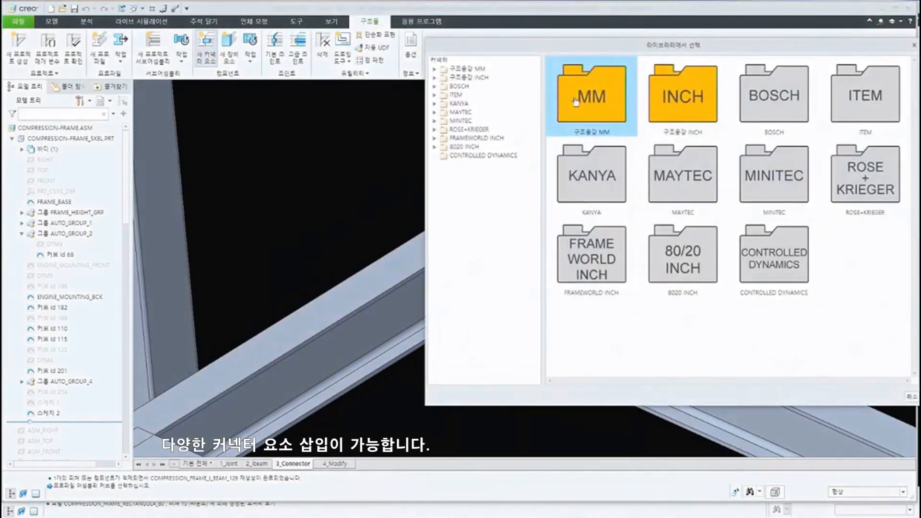
pyautogui.click(434, 69)
pyautogui.click(468, 78)
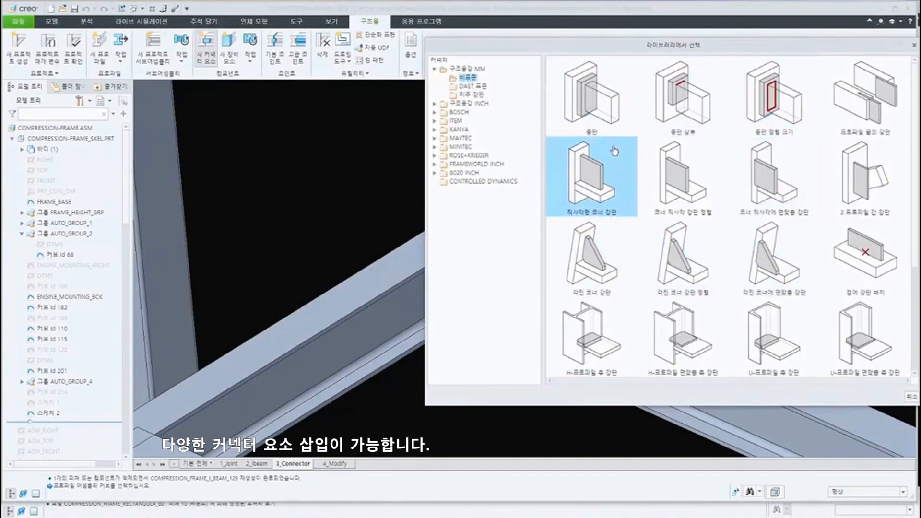
pyautogui.scroll(-2, 618, 192)
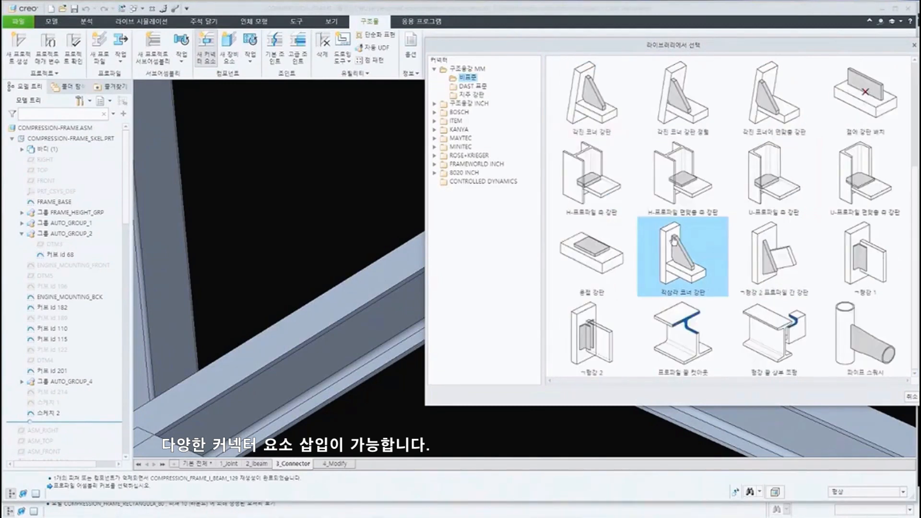
pyautogui.click(473, 87)
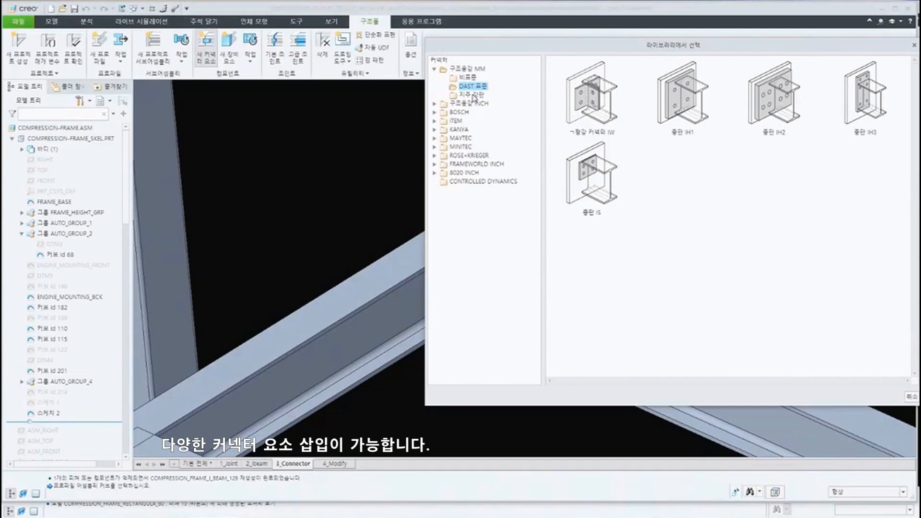
pyautogui.click(474, 96)
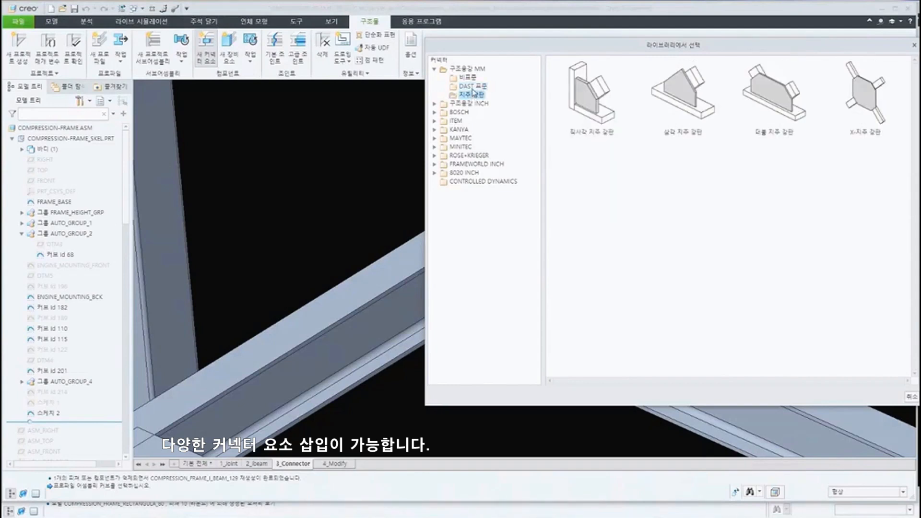
pyautogui.click(472, 86)
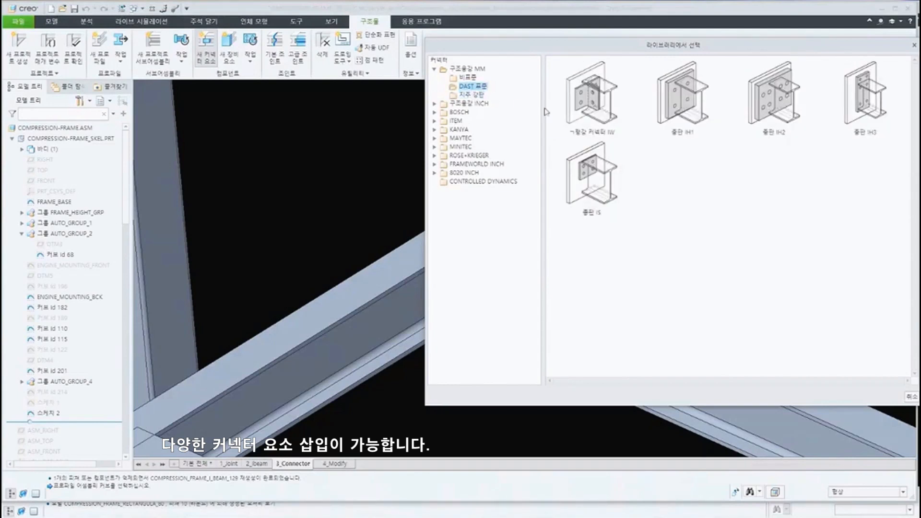
pyautogui.doubleClick(591, 105)
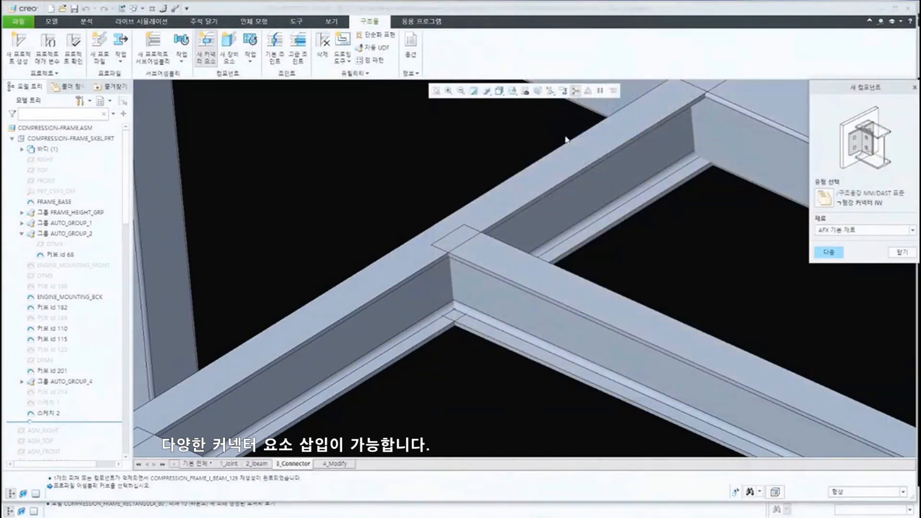
pyautogui.click(482, 291)
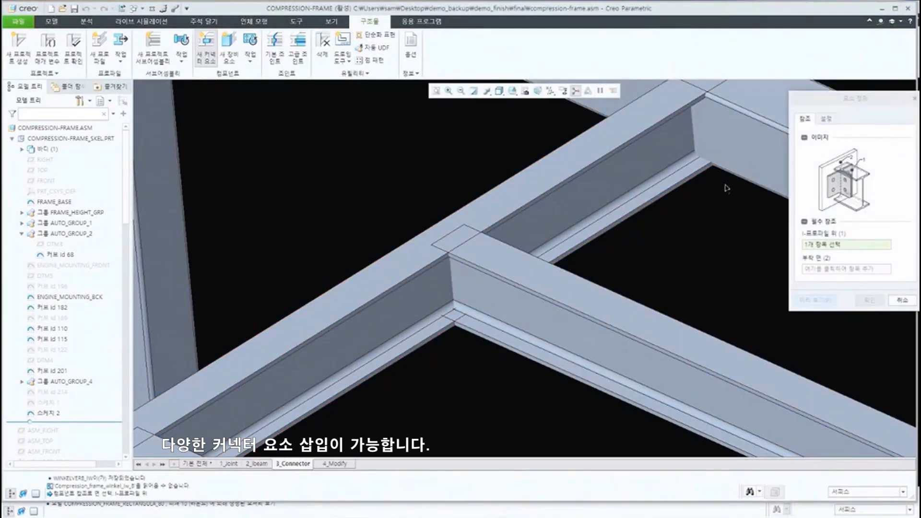
# Place an IW 16 21 angle connector where the rearmost lengthwise beam meets the left crosswise I-beam's web, then close the connector definition.
pyautogui.moveTo(808, 104); pyautogui.dragTo(671, 121)
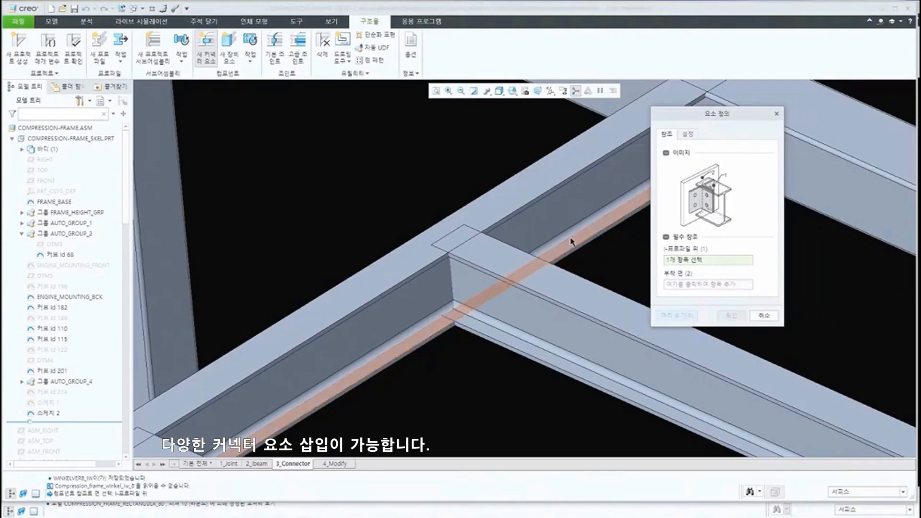
pyautogui.click(511, 264)
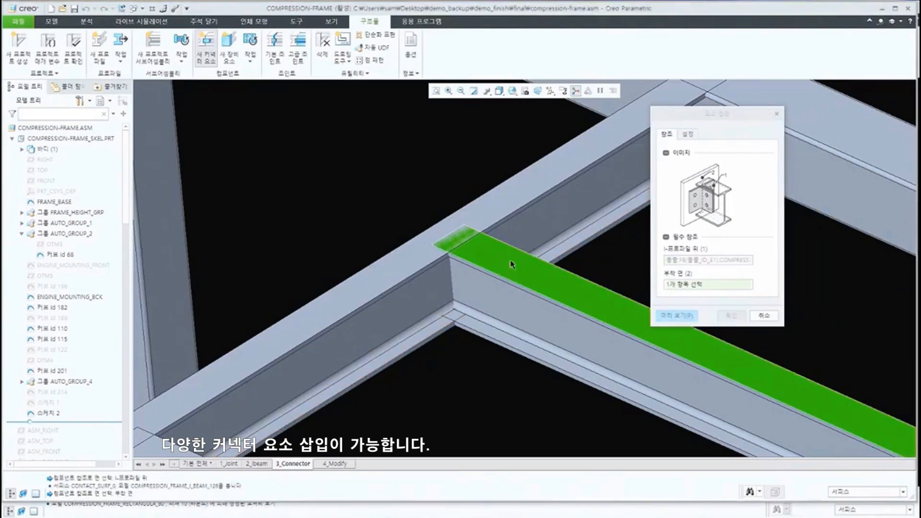
pyautogui.click(417, 298)
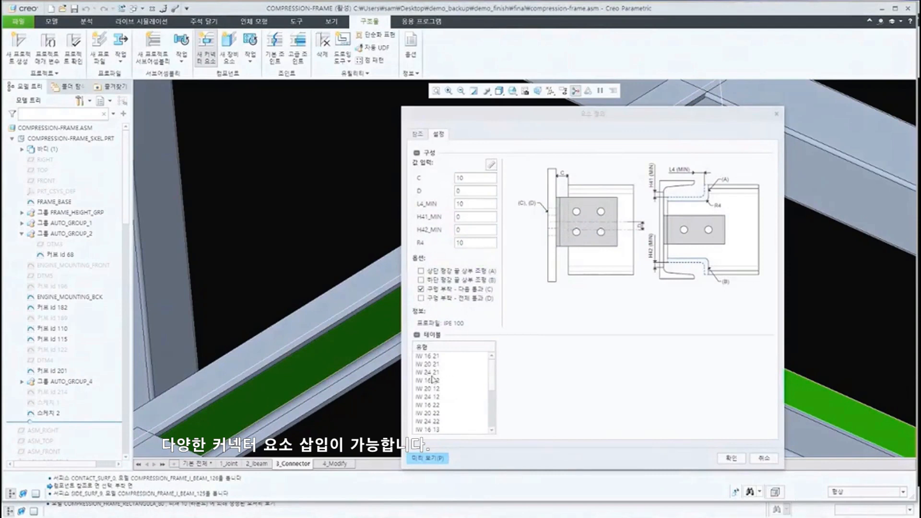
pyautogui.click(441, 356)
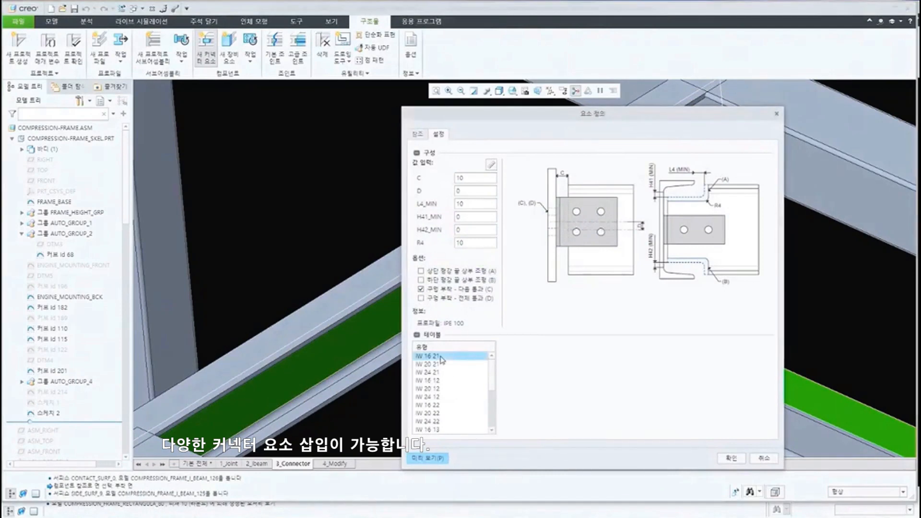
pyautogui.click(725, 459)
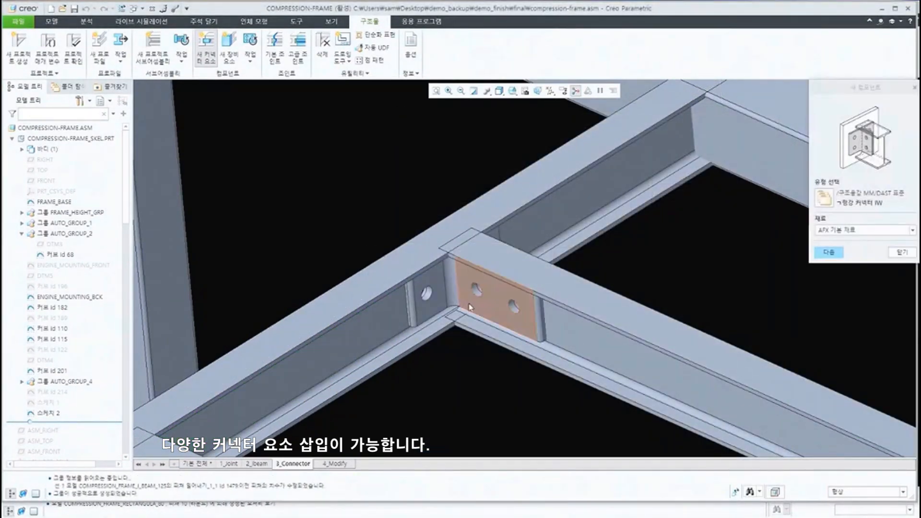
pyautogui.moveTo(500, 311)
pyautogui.mouseDown(button='middle')
pyautogui.moveTo(469, 304)
pyautogui.moveTo(595, 322)
pyautogui.moveTo(669, 267)
pyautogui.moveTo(572, 304)
pyautogui.moveTo(588, 304)
pyautogui.moveTo(539, 312)
pyautogui.moveTo(643, 291)
pyautogui.mouseUp(button='middle')
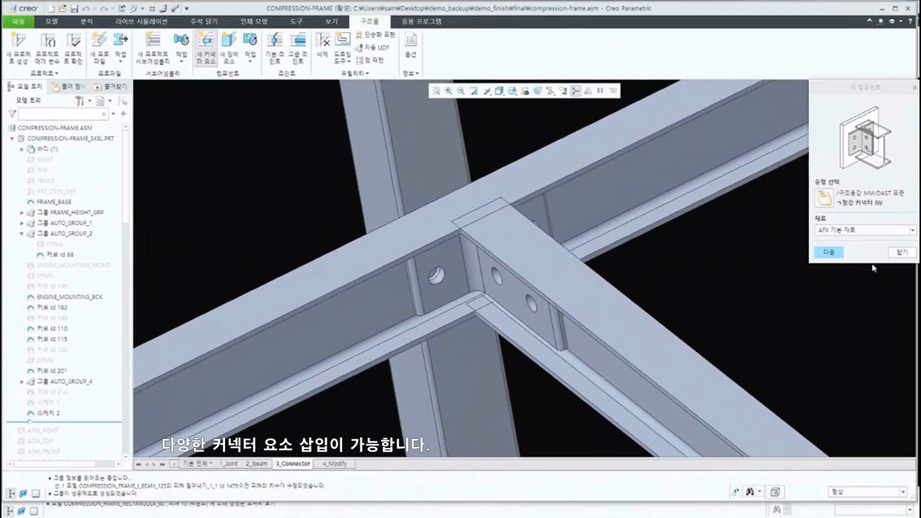
pyautogui.click(901, 252)
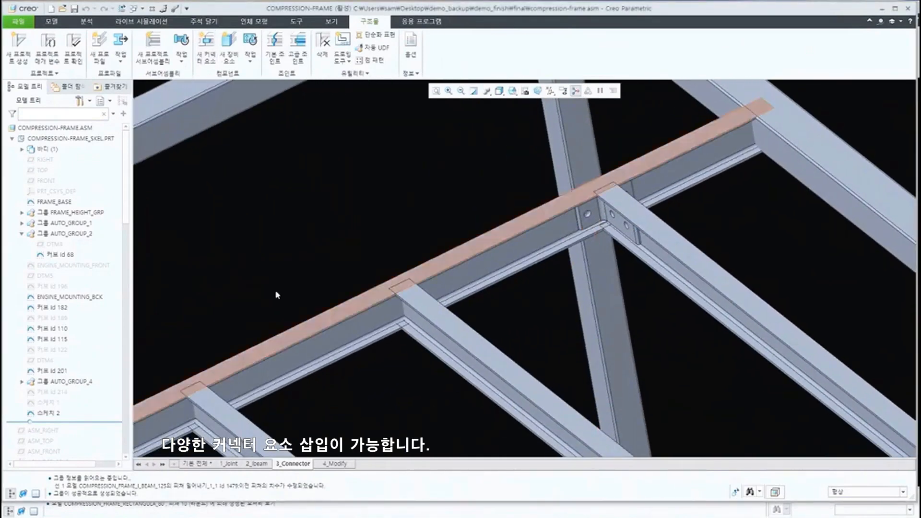
# Reuse the placed angle connector at the joint between the middle lengthwise beam and the left crosswise I-beam.
pyautogui.click(249, 59)
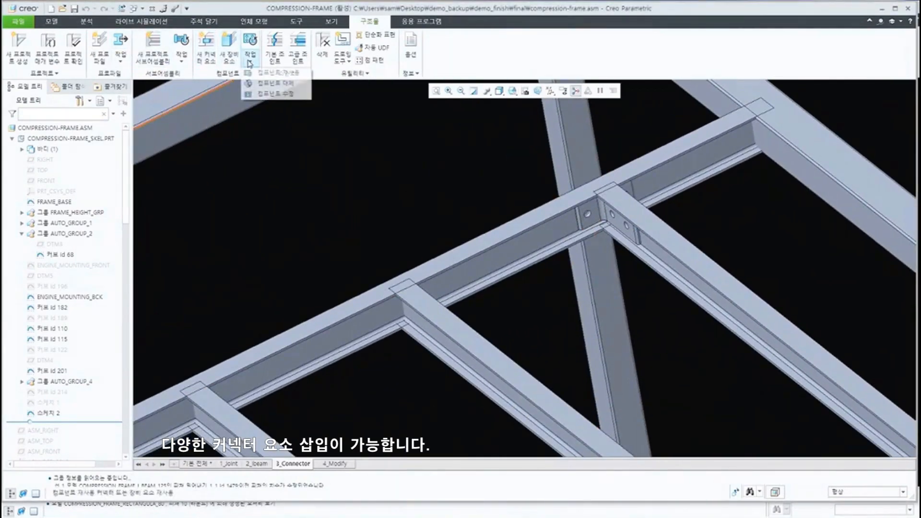
pyautogui.click(273, 74)
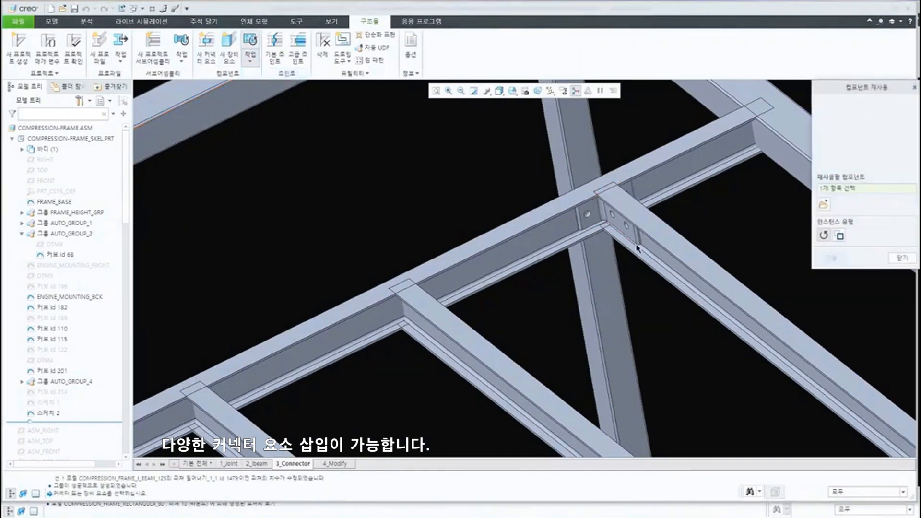
pyautogui.click(600, 218)
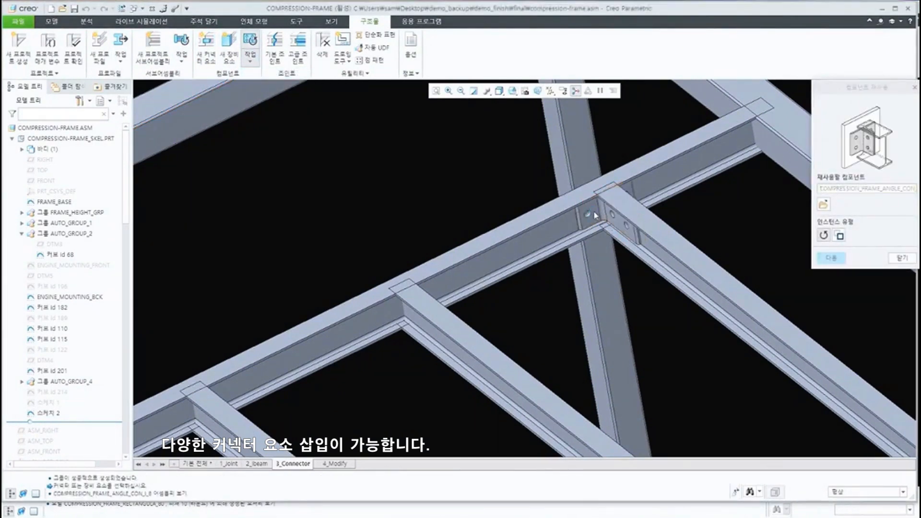
pyautogui.middleClick(599, 223)
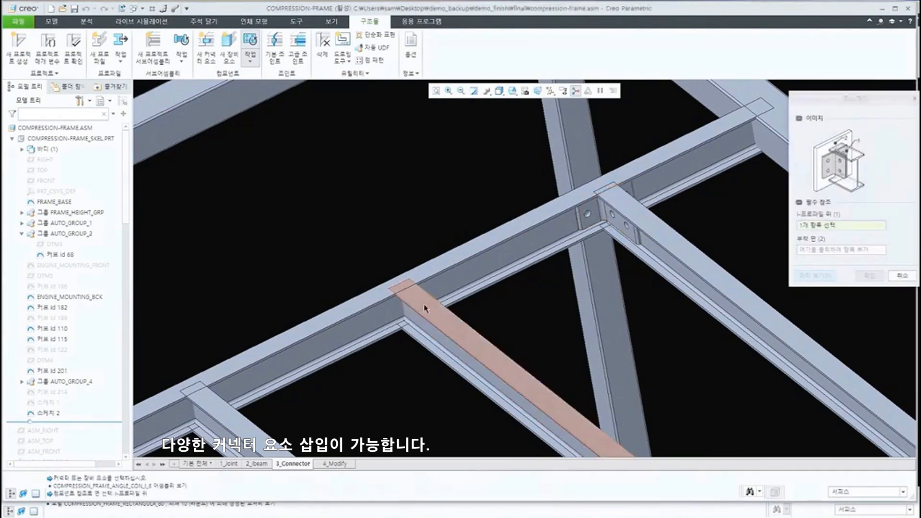
pyautogui.click(386, 317)
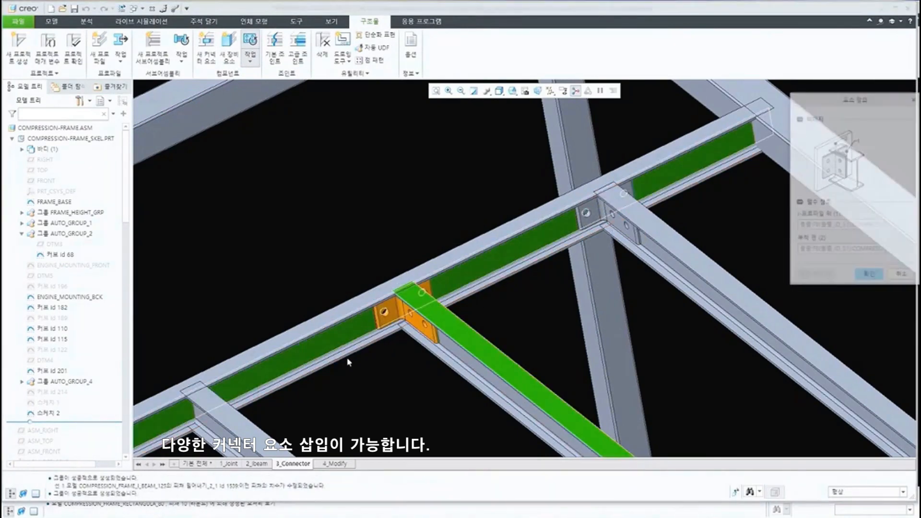
pyautogui.keyDown('shift'); pyautogui.moveTo(344, 361); pyautogui.dragTo(425, 314, button='middle'); pyautogui.keyUp('shift')
pyautogui.middleClick(477, 356)
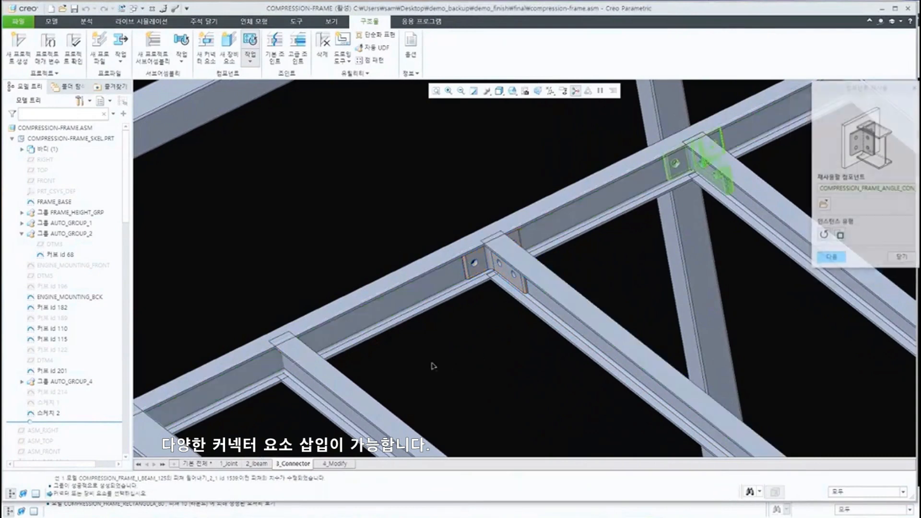
# Reuse the angle connector at the front lengthwise beam's joint with the left crosswise I-beam, then close component reuse.
pyautogui.middleClick(388, 360)
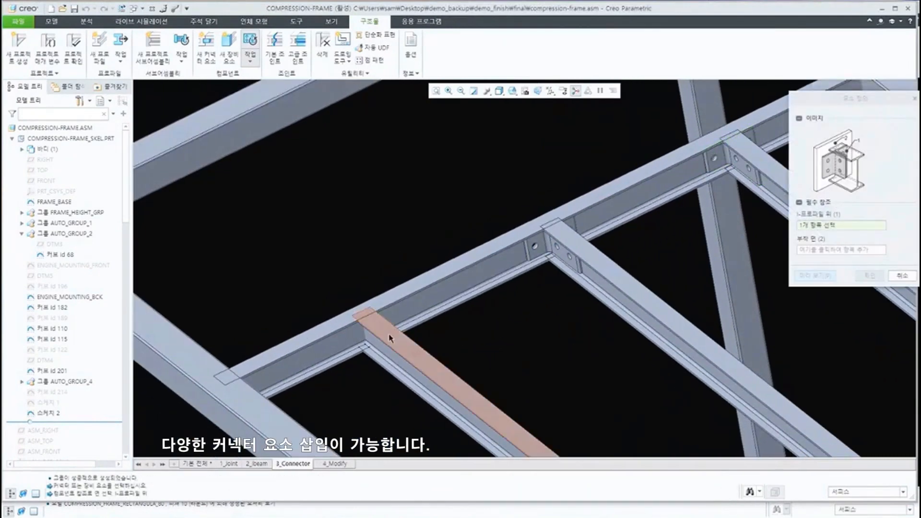
pyautogui.click(350, 344)
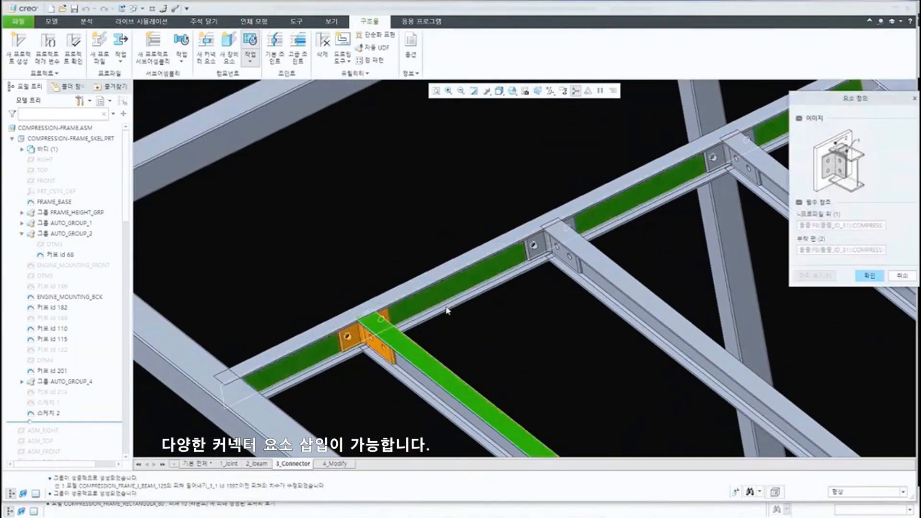
pyautogui.moveTo(455, 320)
pyautogui.mouseDown(button='middle')
pyautogui.moveTo(415, 328)
pyautogui.moveTo(453, 326)
pyautogui.mouseUp(button='middle')
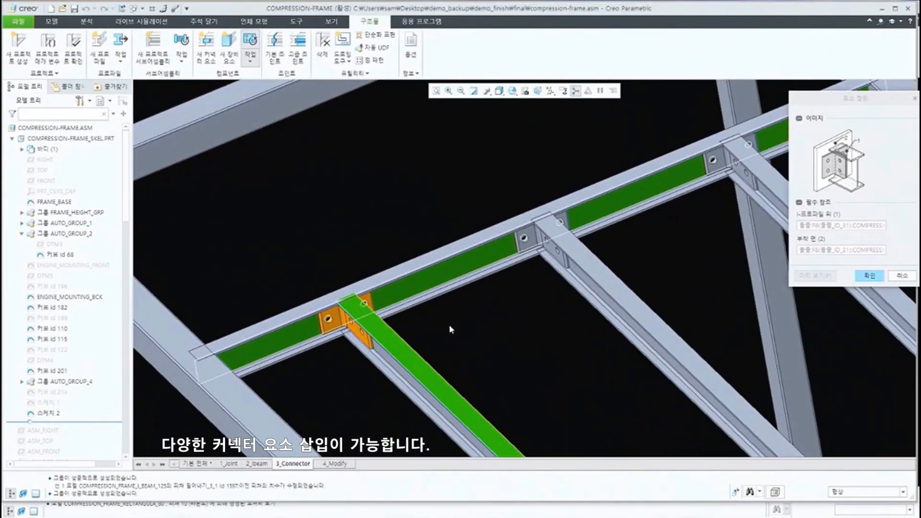
pyautogui.click(865, 277)
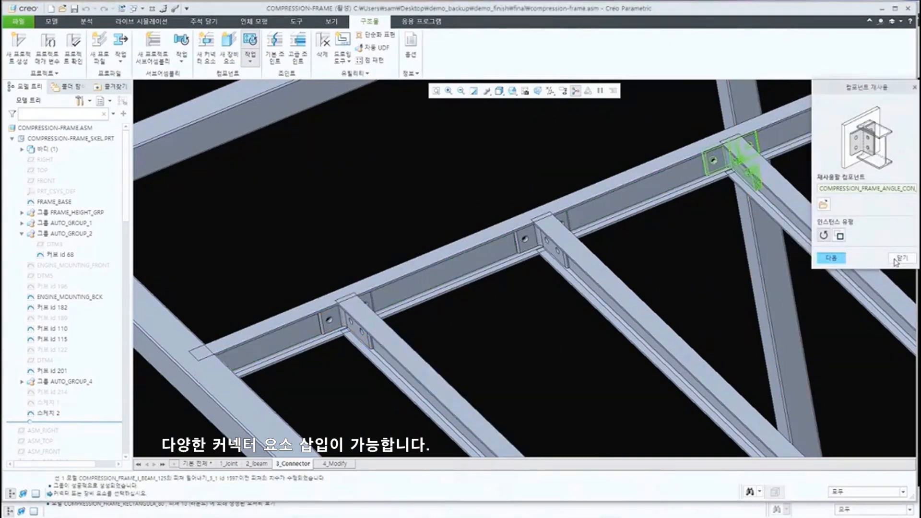
pyautogui.moveTo(665, 262)
pyautogui.mouseDown(button='middle')
pyautogui.moveTo(661, 255)
pyautogui.moveTo(568, 281)
pyautogui.mouseUp(button='middle')
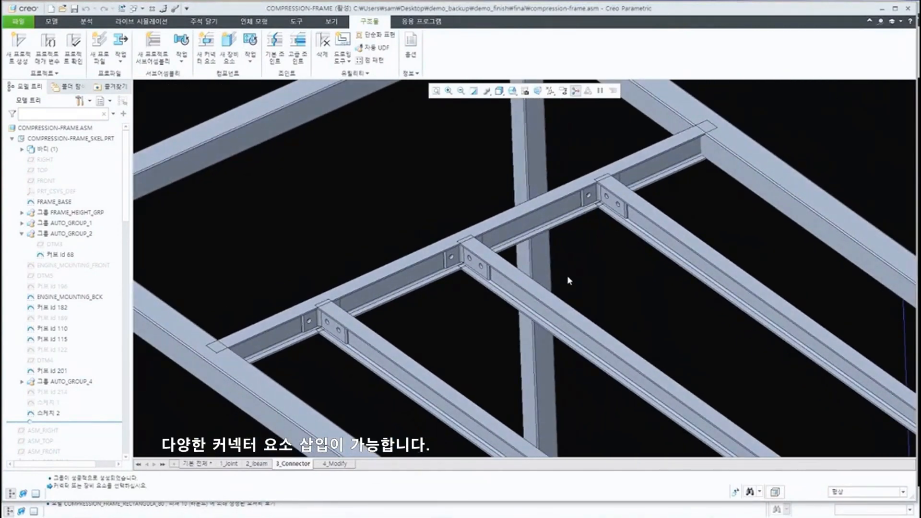
# Change the front left vertical post's profile type from square tube to a DIN 2391 pipe, size 80x3.
pyautogui.click(336, 464)
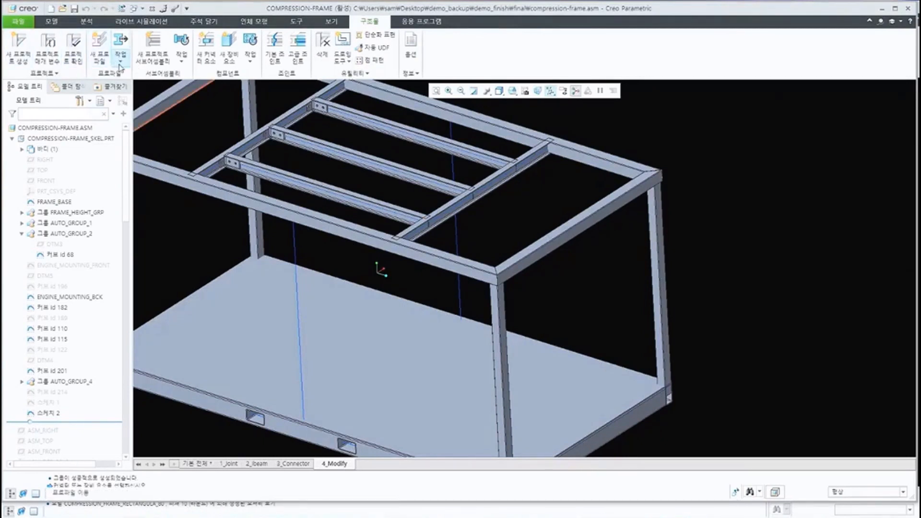
pyautogui.click(120, 64)
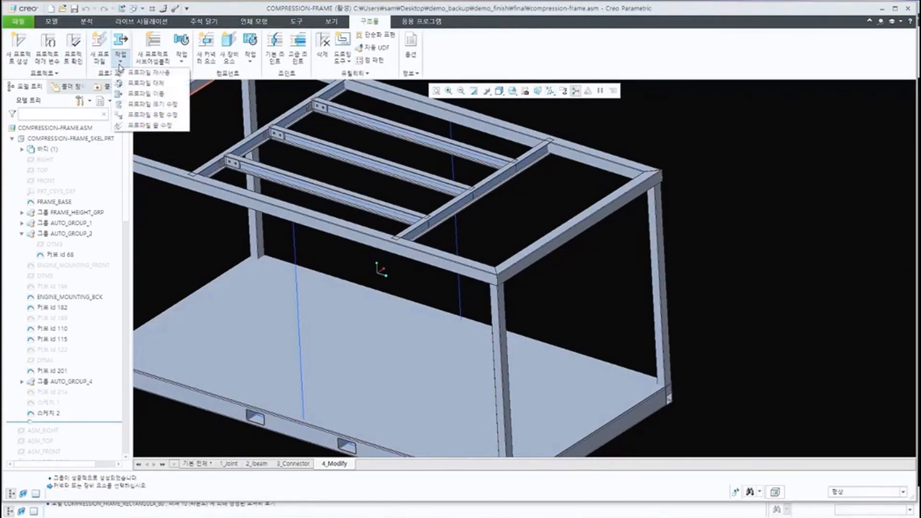
pyautogui.click(164, 115)
pyautogui.moveTo(462, 203); pyautogui.dragTo(249, 253, button='middle')
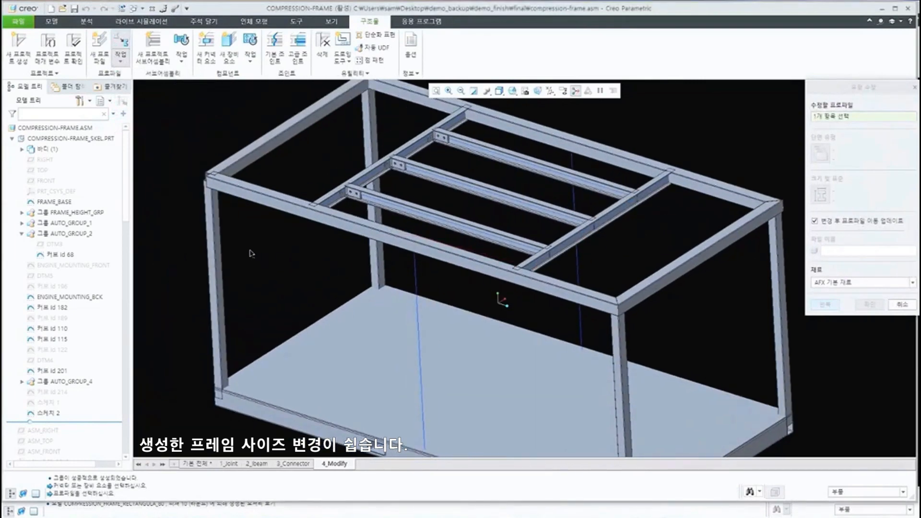
pyautogui.click(214, 228)
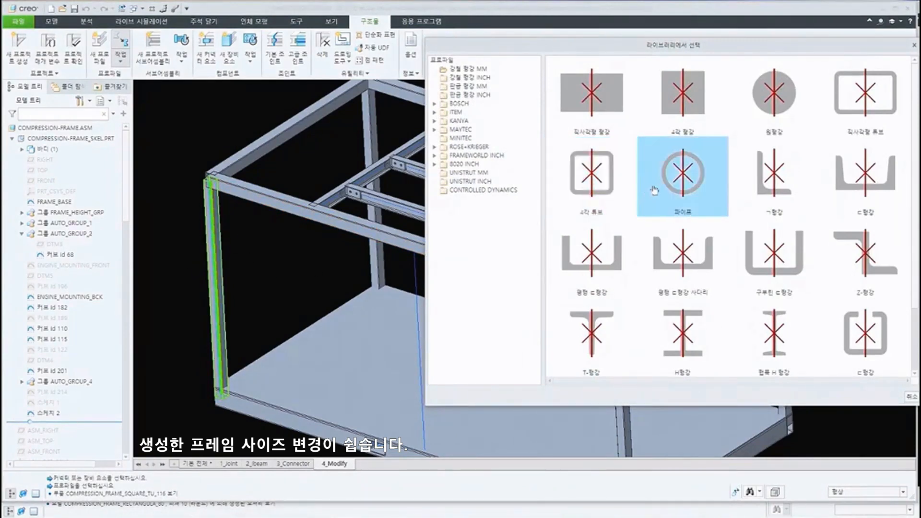
pyautogui.click(666, 173)
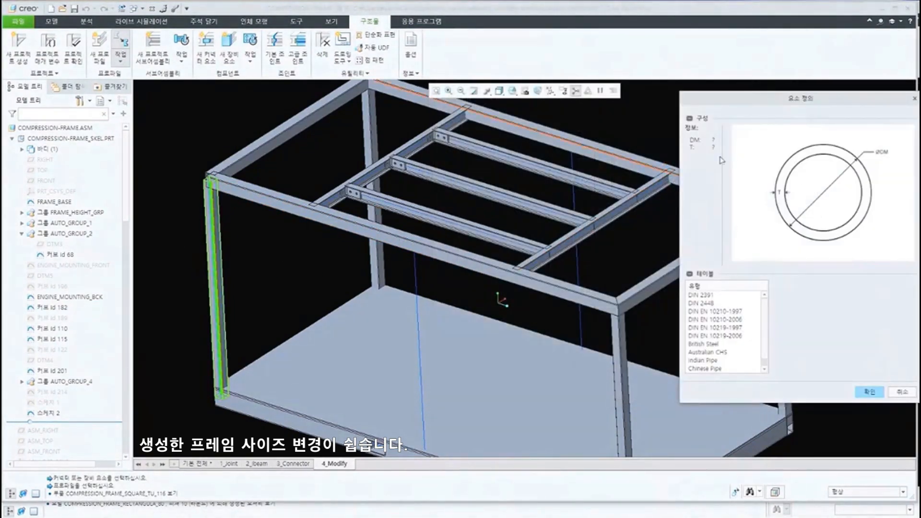
pyautogui.click(716, 295)
pyautogui.moveTo(850, 318); pyautogui.dragTo(853, 359)
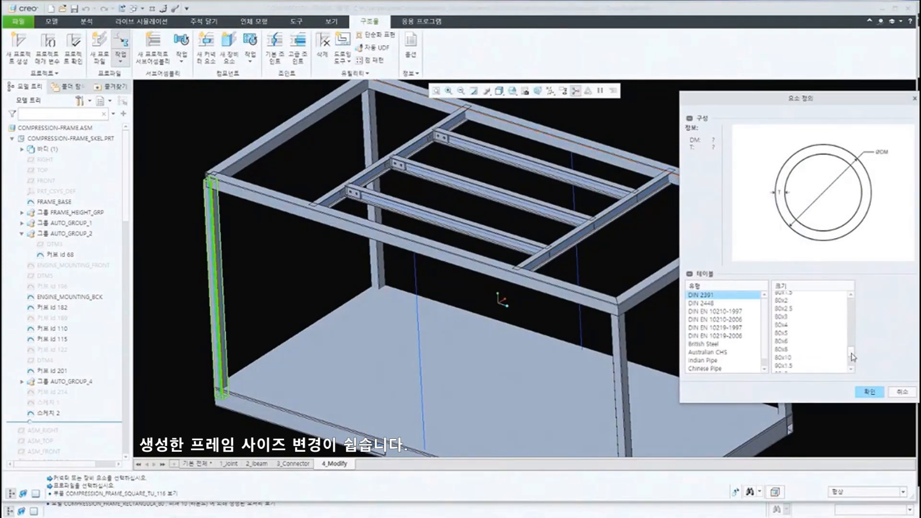
pyautogui.click(796, 321)
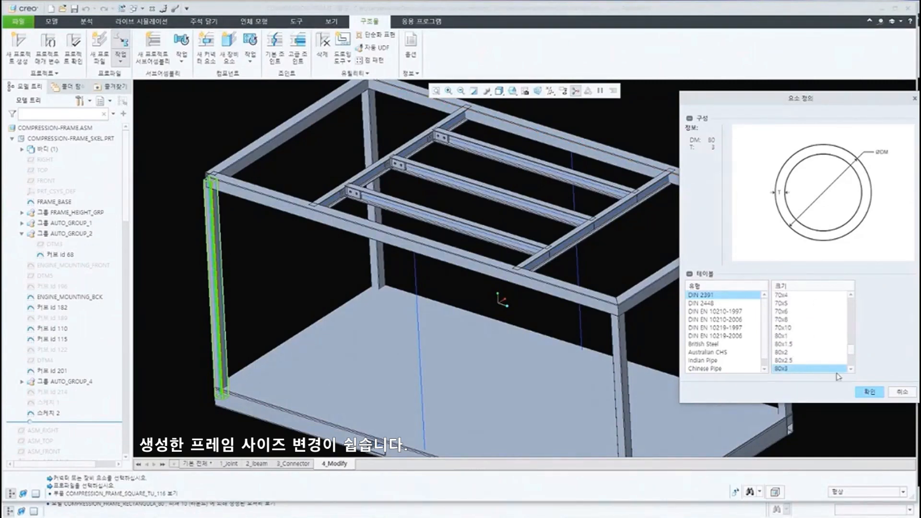
pyautogui.click(867, 392)
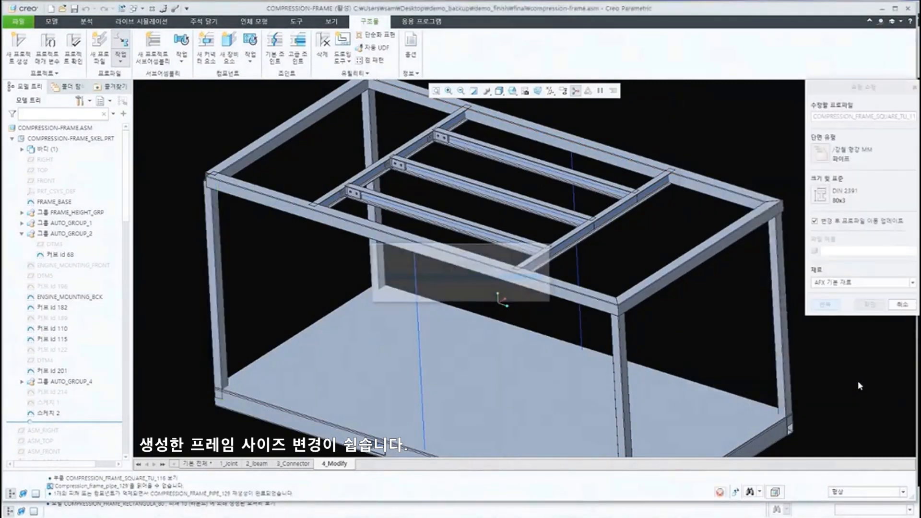
# Confirm the front left post's pipe profile change and inspect how its upper end meets the top frame corner.
pyautogui.middleClick(626, 274)
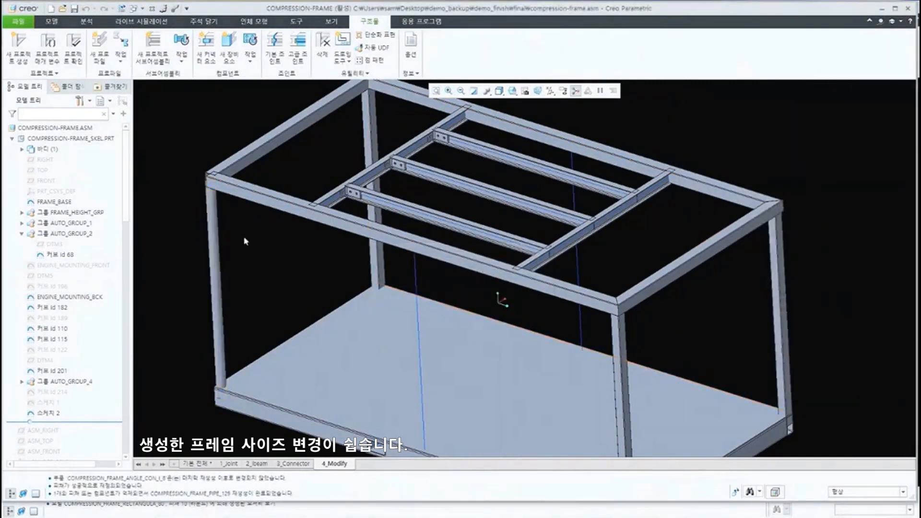
pyautogui.scroll(5, 228, 205)
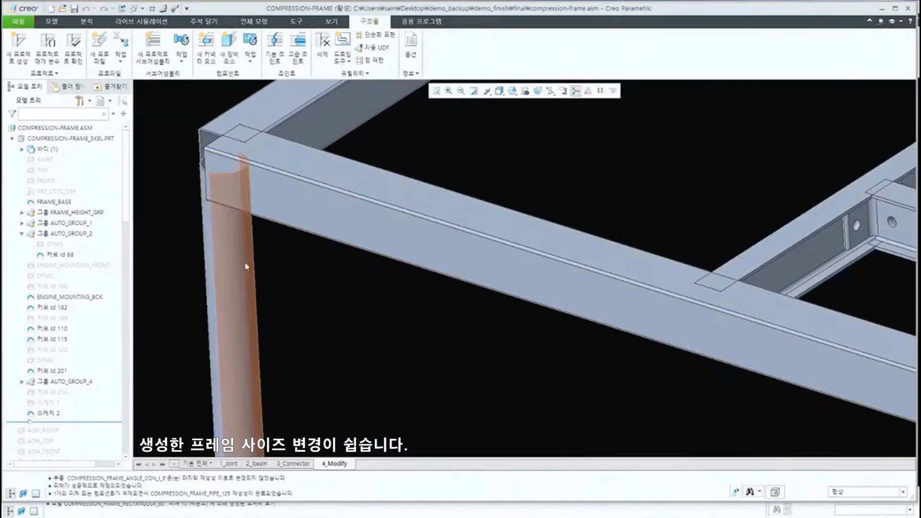
pyautogui.scroll(-5, 247, 263)
pyautogui.keyDown('shift'); pyautogui.moveTo(284, 272); pyautogui.dragTo(298, 278, button='middle'); pyautogui.keyUp('shift')
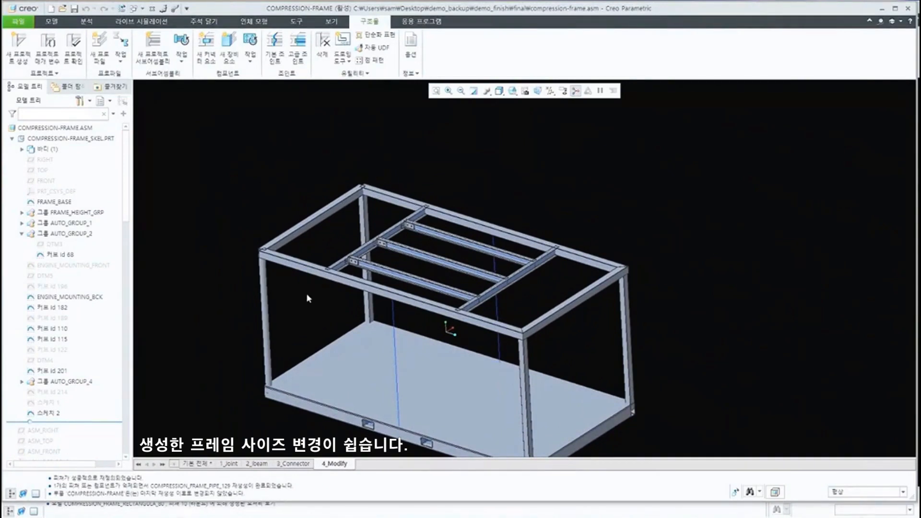
pyautogui.scroll(5, 309, 294)
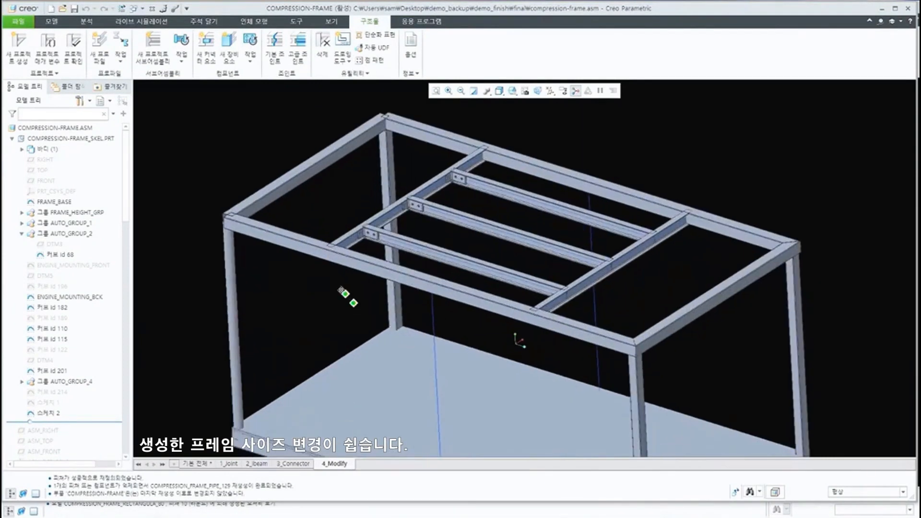
pyautogui.keyDown('shift'); pyautogui.moveTo(620, 368); pyautogui.dragTo(598, 321, button='middle'); pyautogui.keyUp('shift')
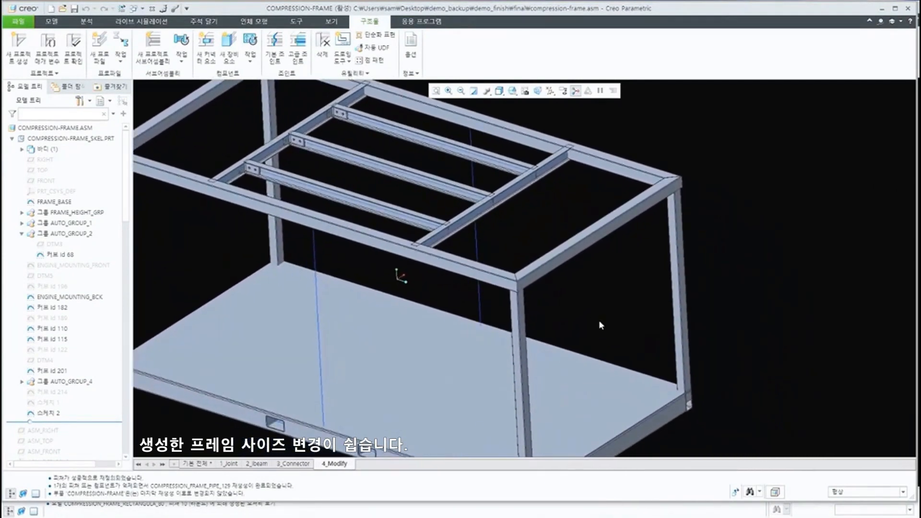
# Resize the four top rails and the three remaining square tube posts to DIN 2395 size 100x100x2.00.
pyautogui.click(120, 56)
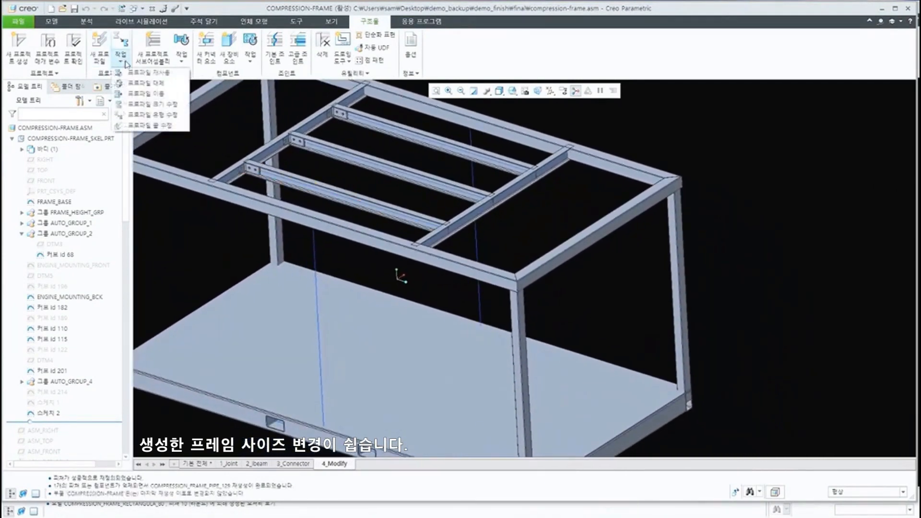
pyautogui.click(153, 104)
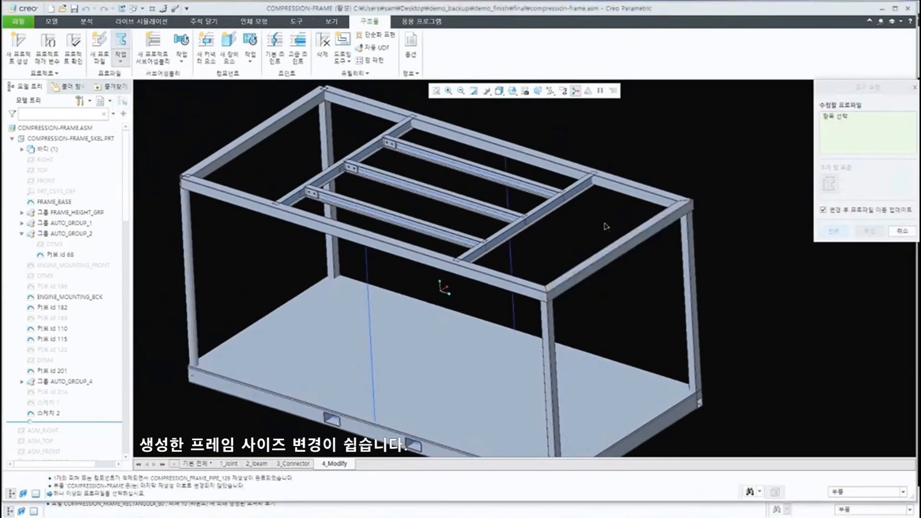
pyautogui.moveTo(606, 226)
pyautogui.keyDown('shift'); pyautogui.mouseDown(button='middle')
pyautogui.moveTo(617, 233)
pyautogui.moveTo(582, 236)
pyautogui.moveTo(577, 246)
pyautogui.mouseUp(button='middle'); pyautogui.keyUp('shift')
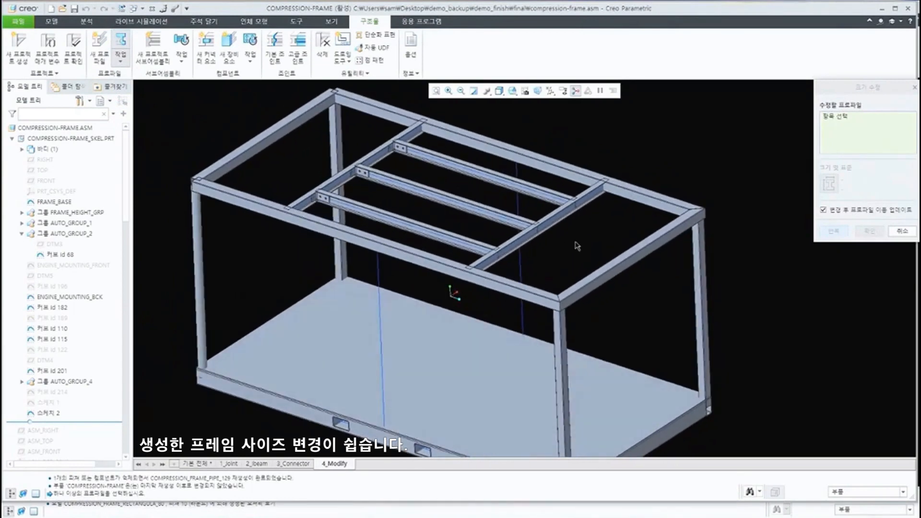
pyautogui.click(563, 322)
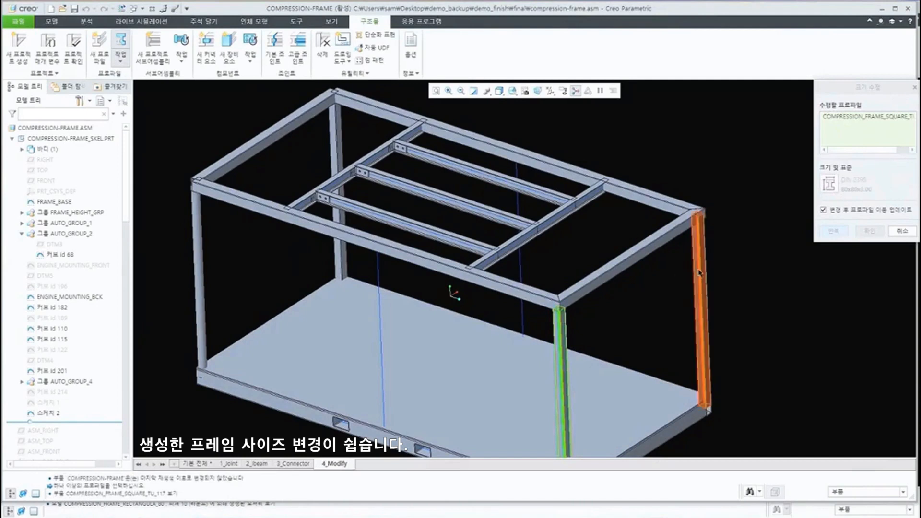
pyautogui.keyDown('ctrl'); pyautogui.click(697, 276); pyautogui.keyUp('ctrl')
pyautogui.keyDown('ctrl'); pyautogui.click(669, 244); pyautogui.keyUp('ctrl')
pyautogui.keyDown('ctrl'); pyautogui.click(657, 203); pyautogui.keyUp('ctrl')
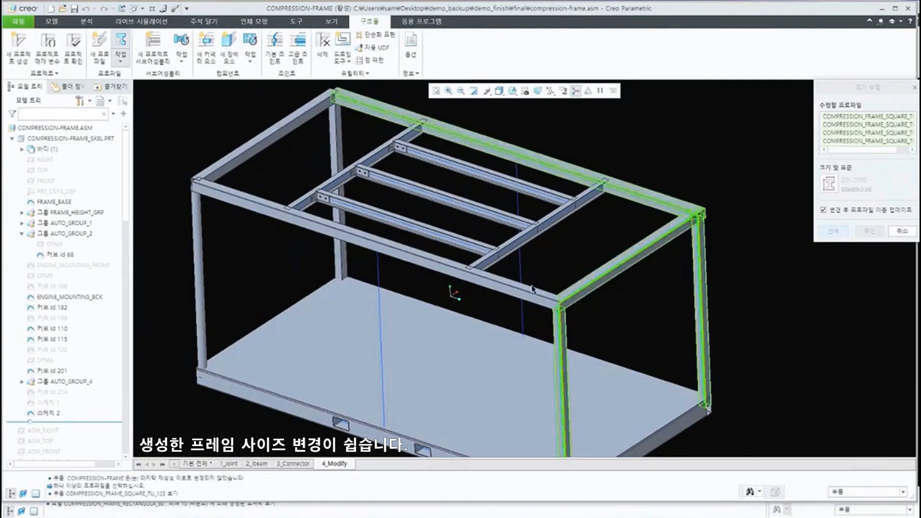
pyautogui.keyDown('ctrl'); pyautogui.click(531, 288); pyautogui.keyUp('ctrl')
pyautogui.keyDown('ctrl'); pyautogui.click(262, 144); pyautogui.keyUp('ctrl')
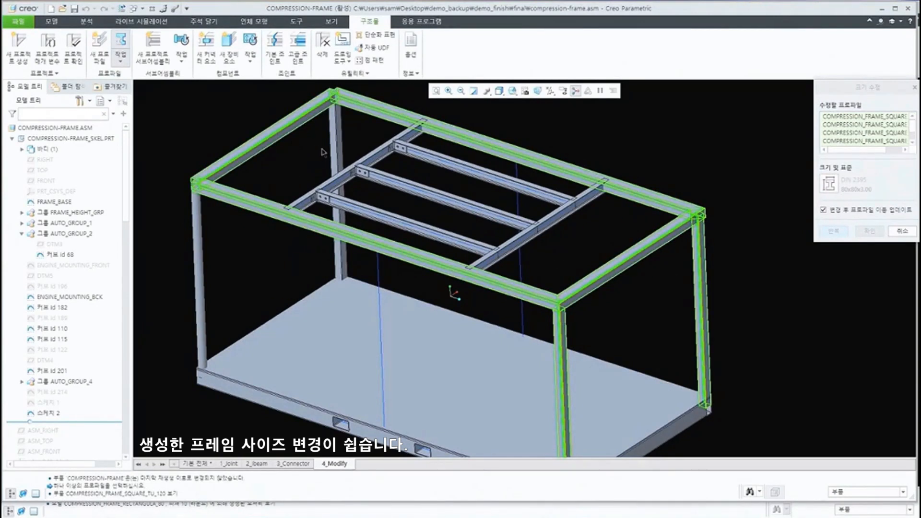
pyautogui.middleClick(494, 165)
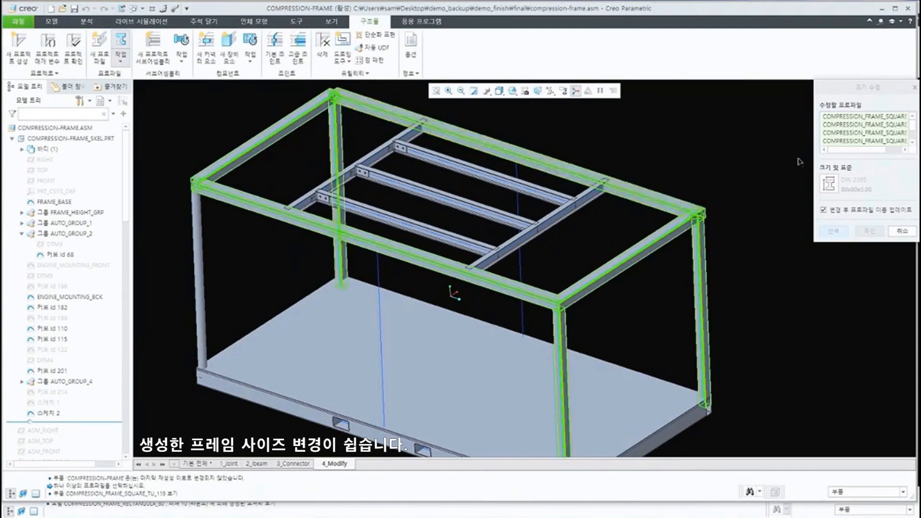
pyautogui.click(829, 182)
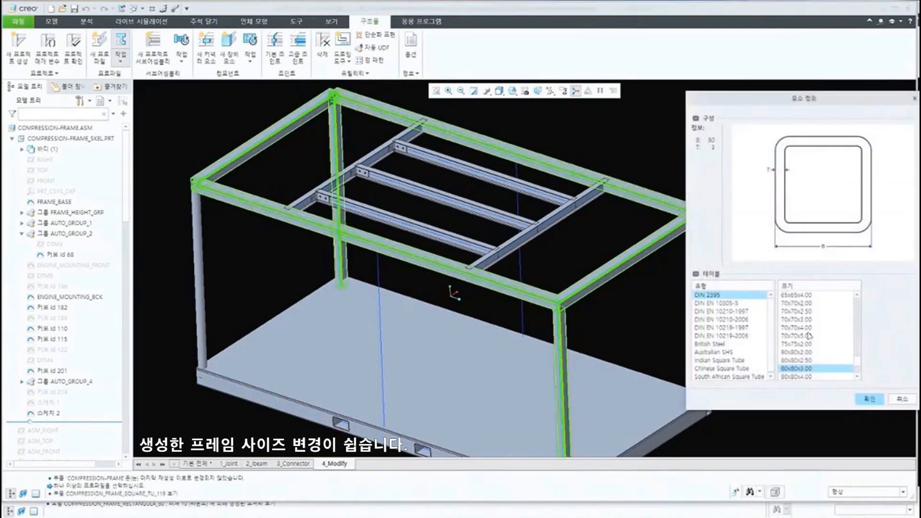
pyautogui.scroll(-4, 857, 357)
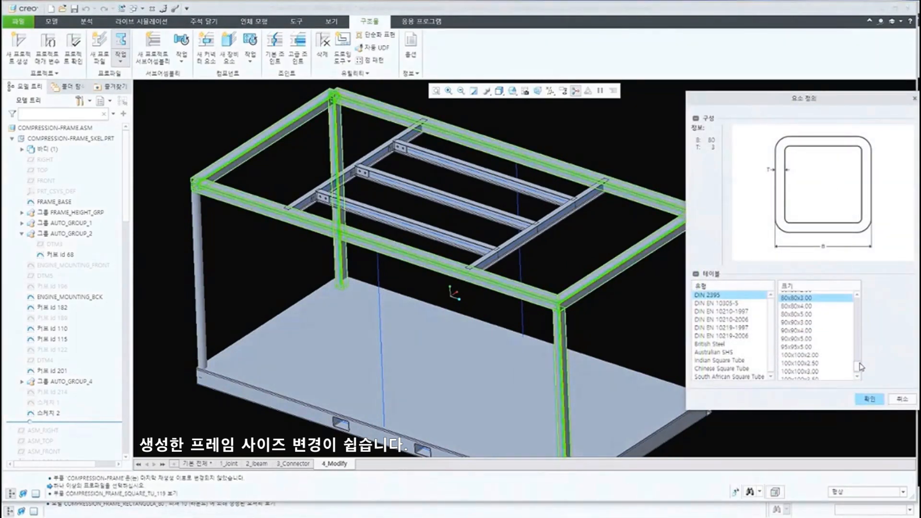
pyautogui.click(821, 336)
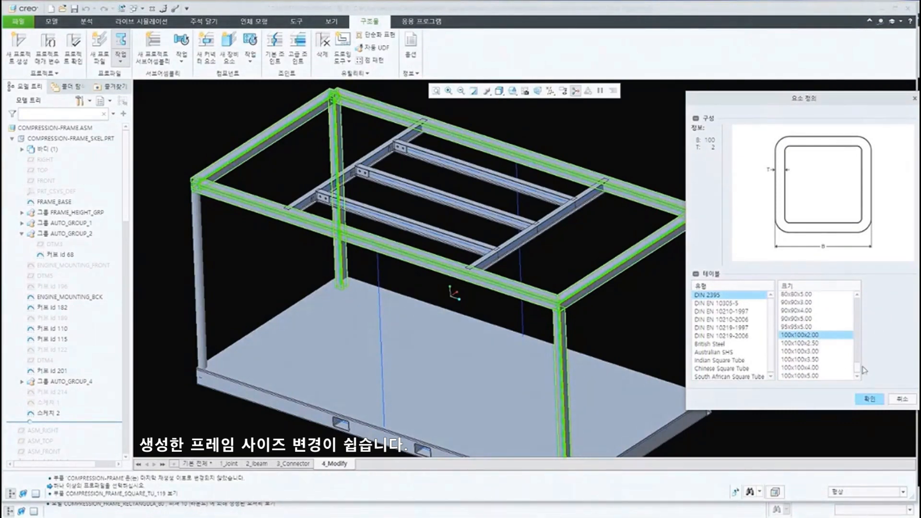
pyautogui.click(868, 398)
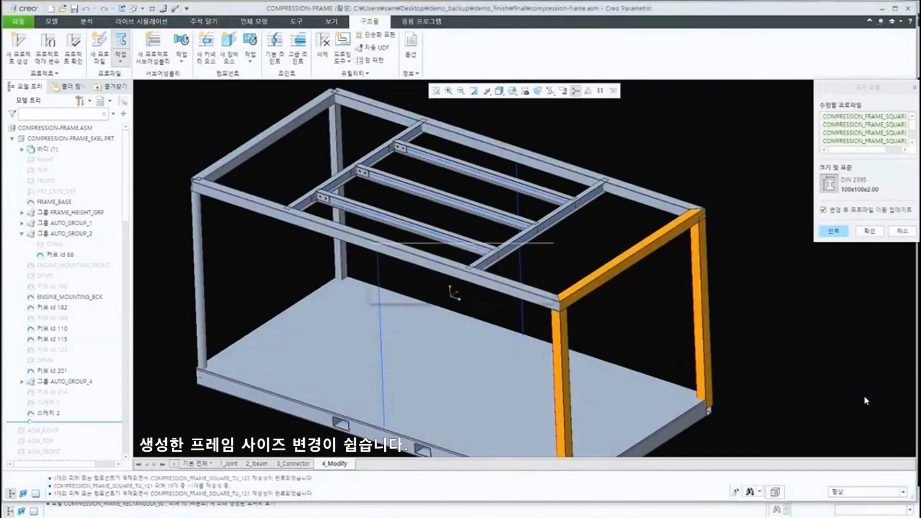
pyautogui.scroll(5, 601, 324)
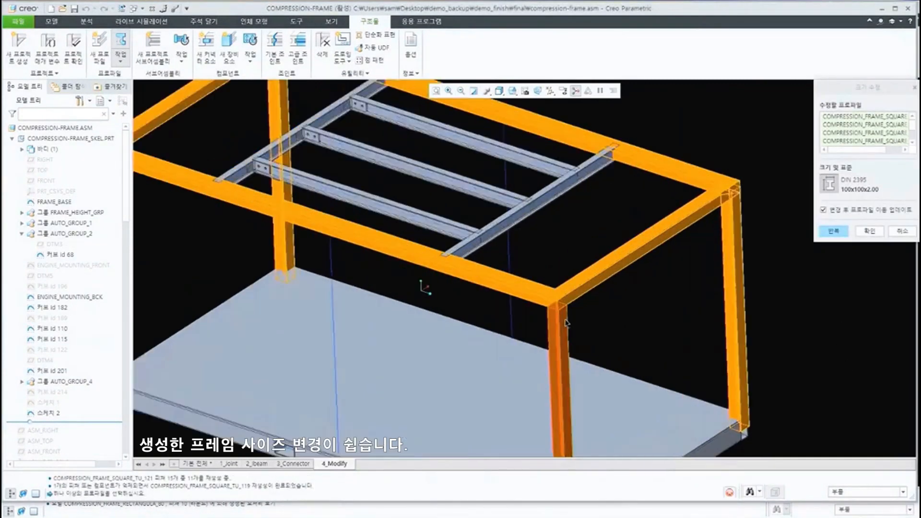
pyautogui.scroll(-5, 641, 308)
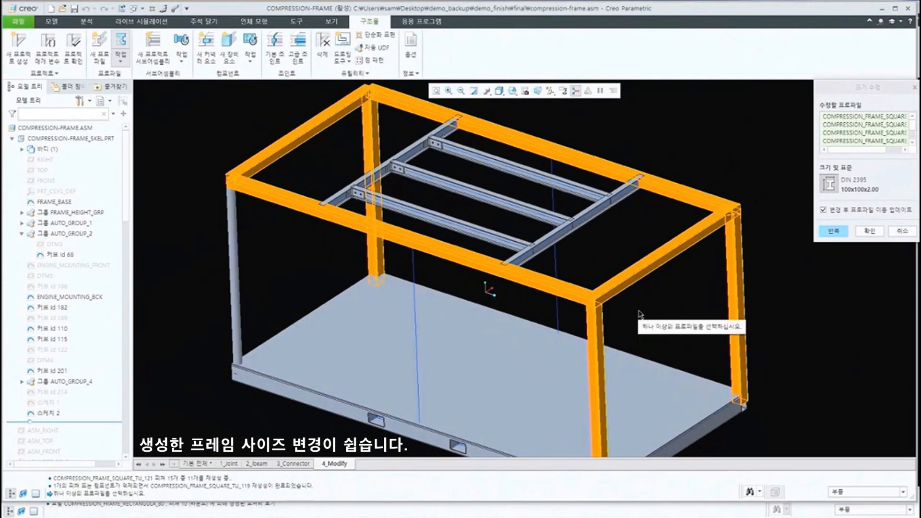
pyautogui.click(869, 232)
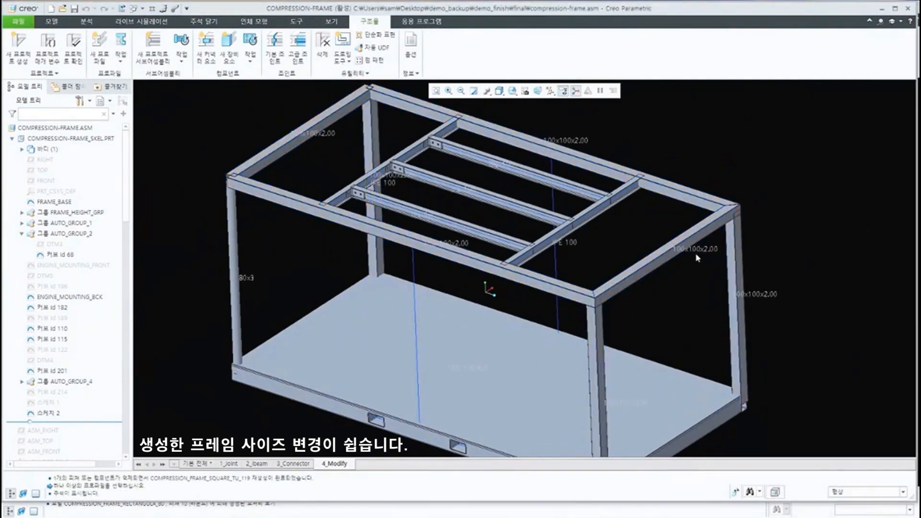
# Examine the profile size labels on the resized top rails and posts of the frame.
pyautogui.scroll(-5, 692, 264)
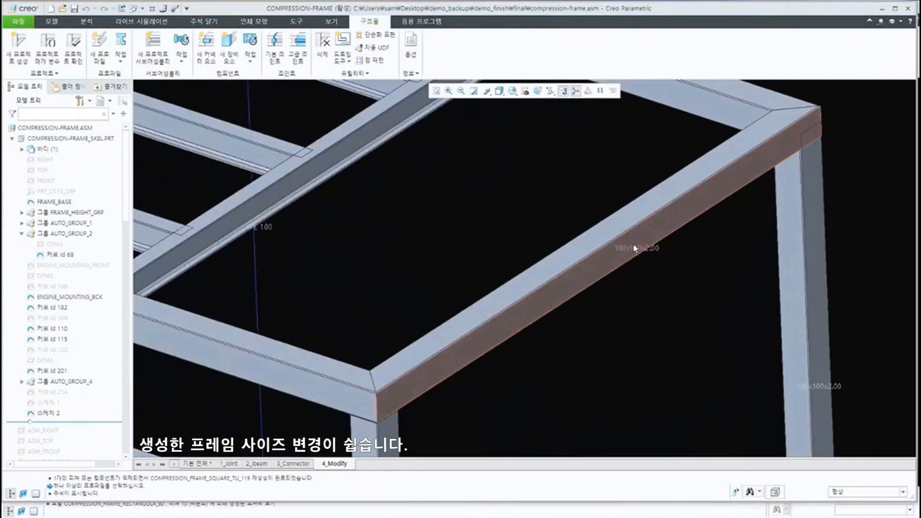
pyautogui.scroll(4, 683, 269)
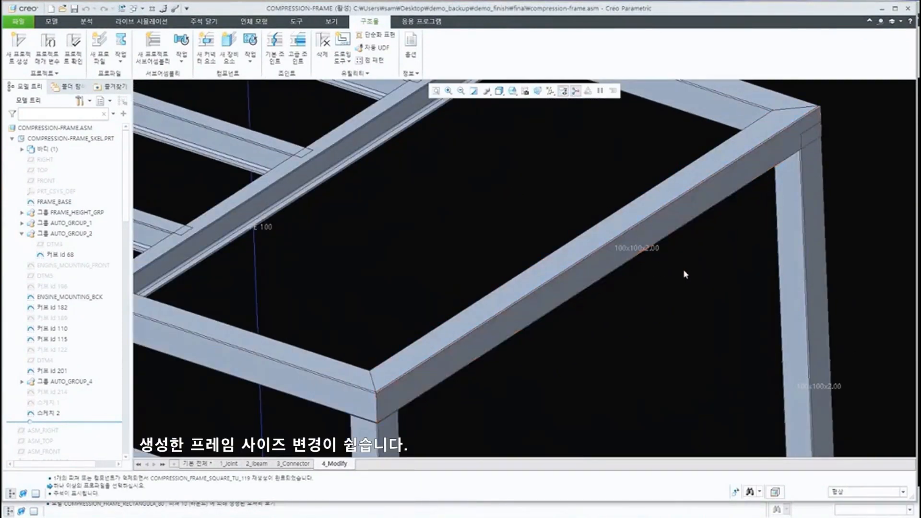
pyautogui.scroll(-6, 719, 331)
pyautogui.scroll(6, 742, 335)
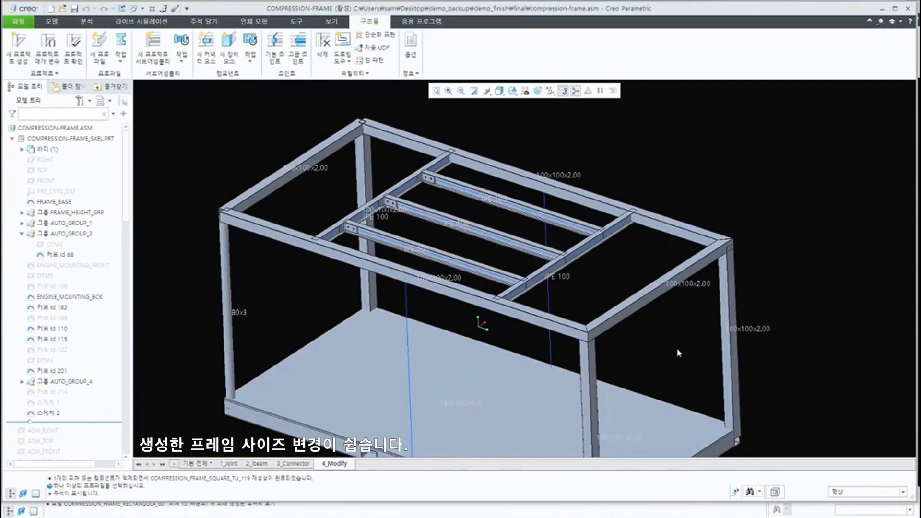
pyautogui.keyDown('shift'); pyautogui.moveTo(672, 344); pyautogui.dragTo(715, 335, button='middle'); pyautogui.keyUp('shift')
pyautogui.scroll(3, 723, 344)
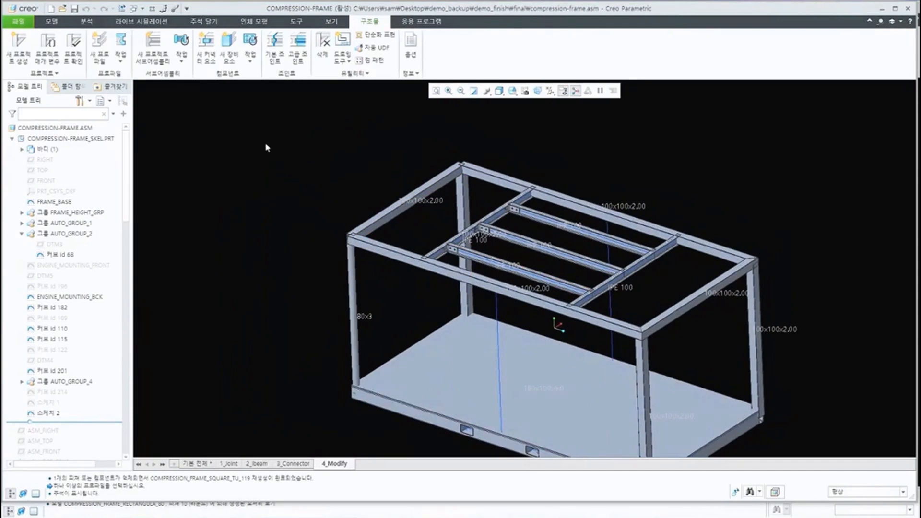
pyautogui.keyDown('shift'); pyautogui.moveTo(434, 181); pyautogui.dragTo(315, 181, button='middle'); pyautogui.keyUp('shift')
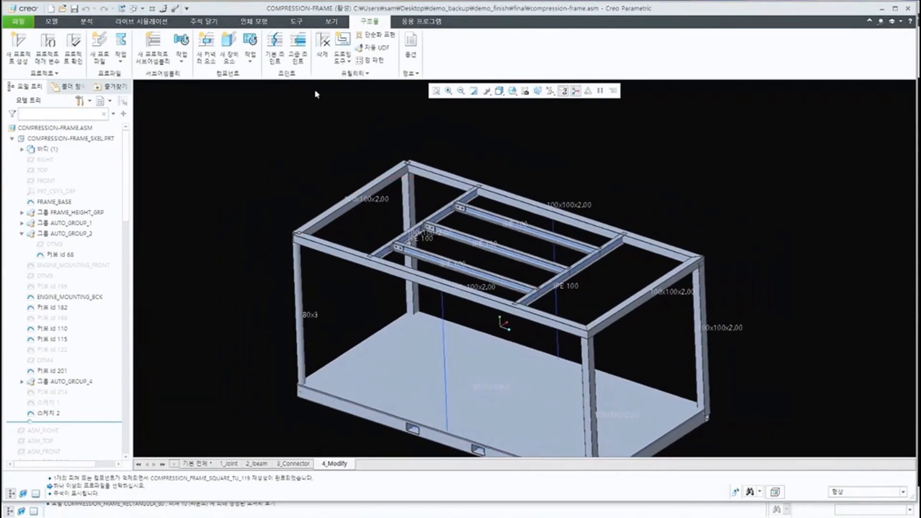
# Browse the equipment element library through the structural steel, plate, template model and BOSCH categories.
pyautogui.click(233, 54)
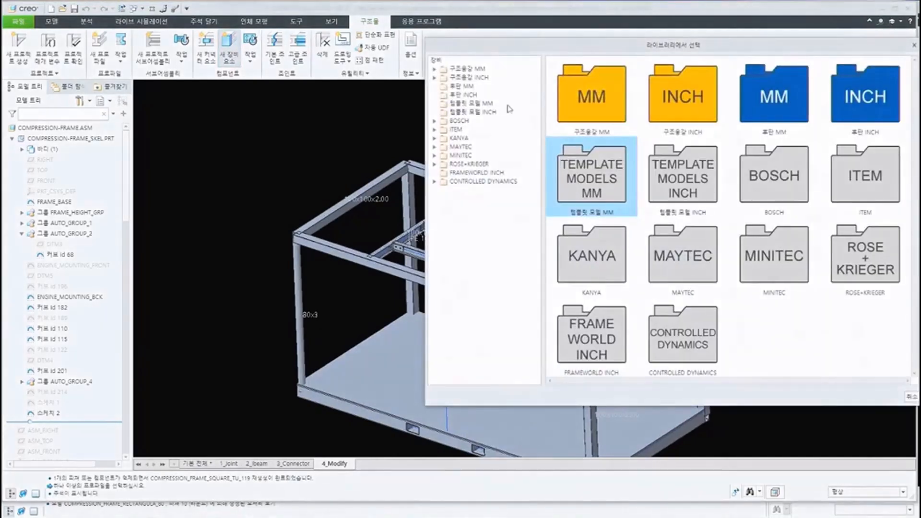
pyautogui.click(468, 70)
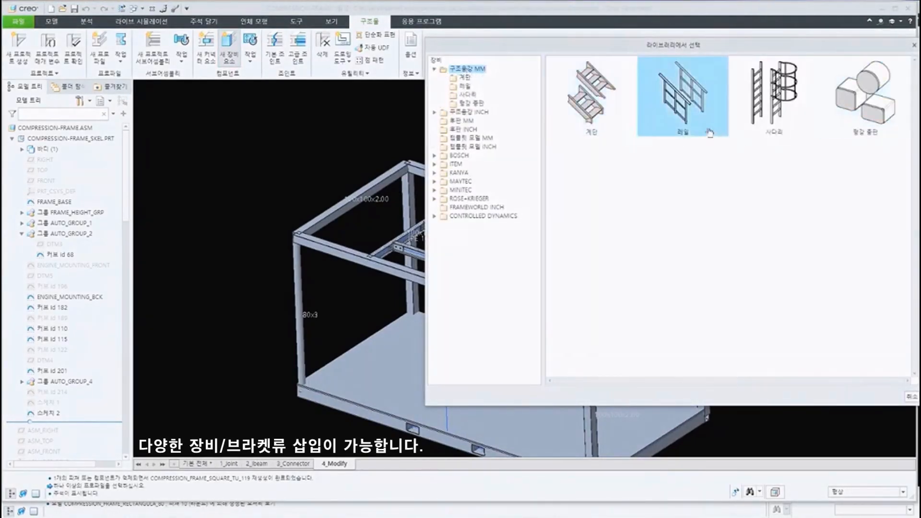
pyautogui.click(466, 87)
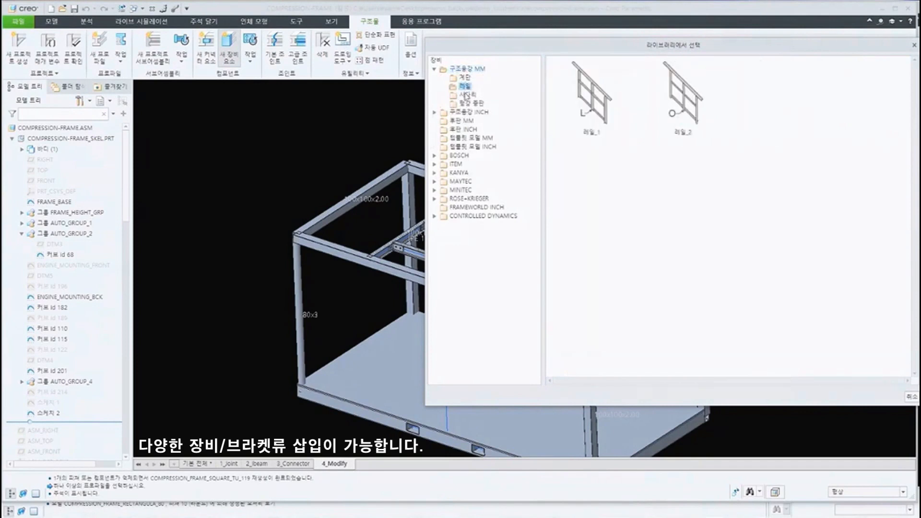
pyautogui.click(468, 112)
pyautogui.click(461, 155)
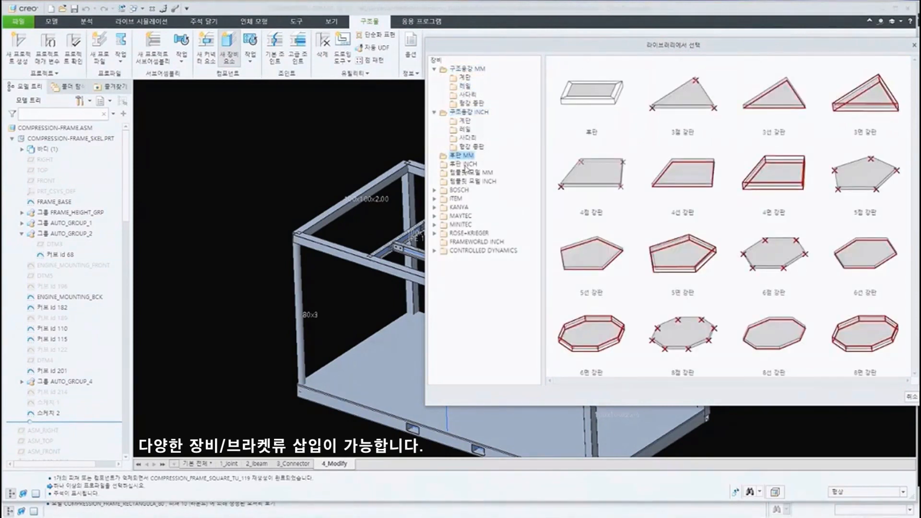
pyautogui.click(466, 165)
pyautogui.click(468, 173)
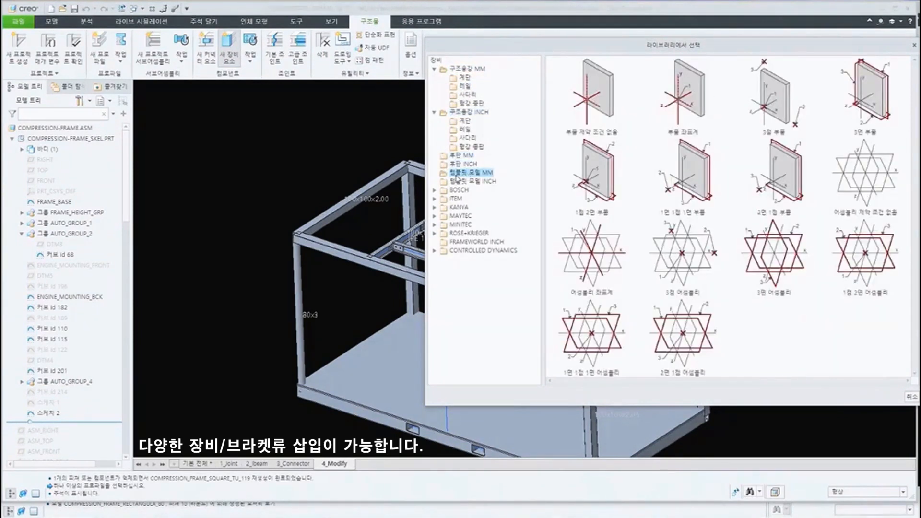
pyautogui.click(459, 191)
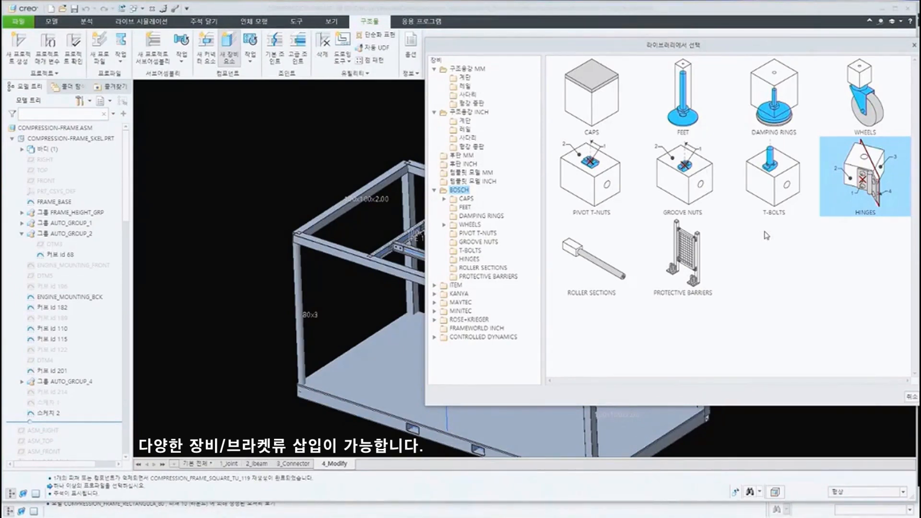
# Choose the 계단_2 staircase from the 구조용강 MM stairs category and start defining it with the AFX default material.
pyautogui.click(465, 77)
pyautogui.moveTo(307, 173); pyautogui.dragTo(230, 300, button='middle')
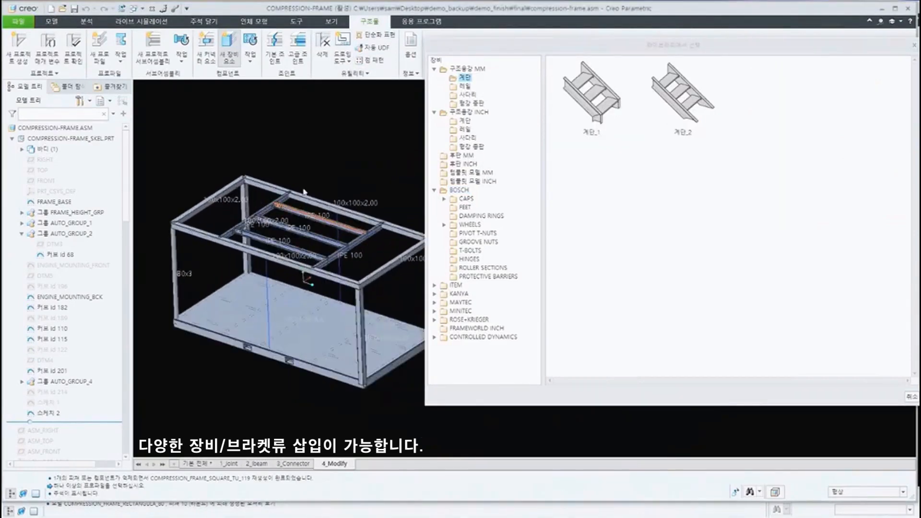
pyautogui.doubleClick(662, 104)
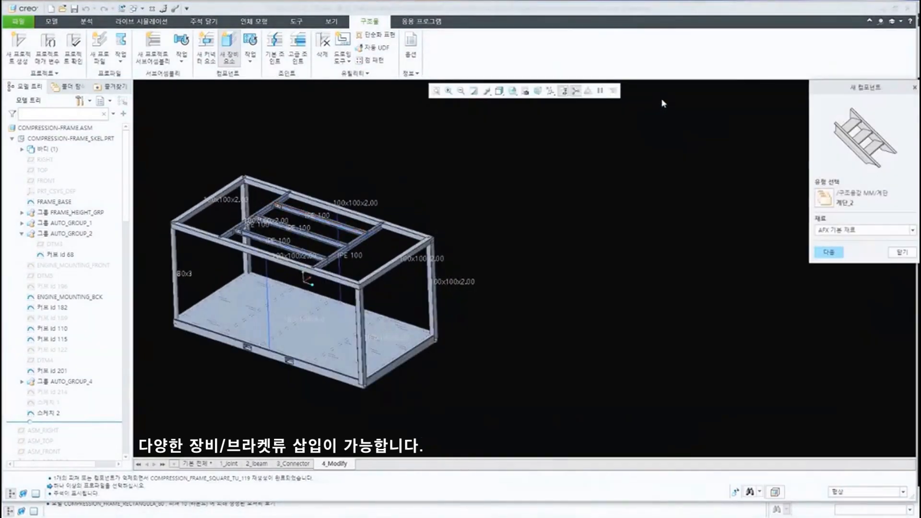
pyautogui.click(819, 253)
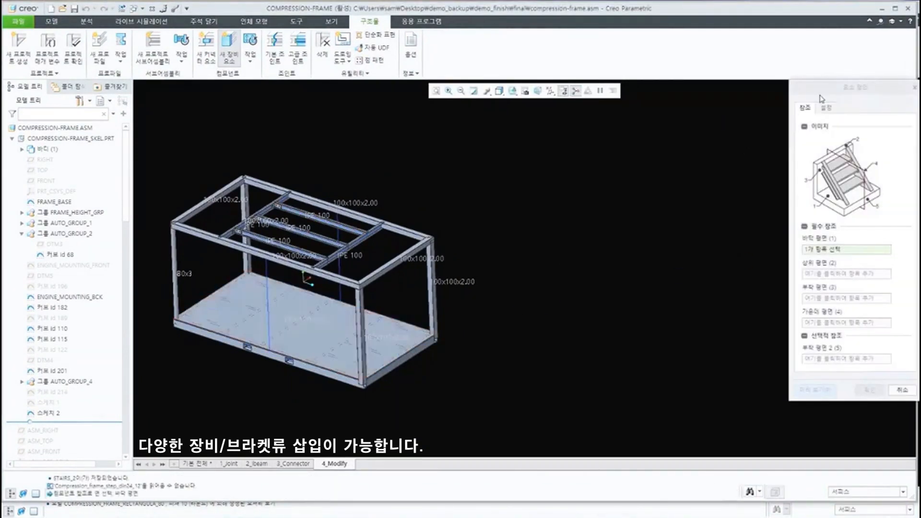
# Reference the staircase to the base plate's upper face, the end top rail's upper and outer side faces, and the skeleton's RIGHT datum as middle plane.
pyautogui.scroll(-5, 470, 182)
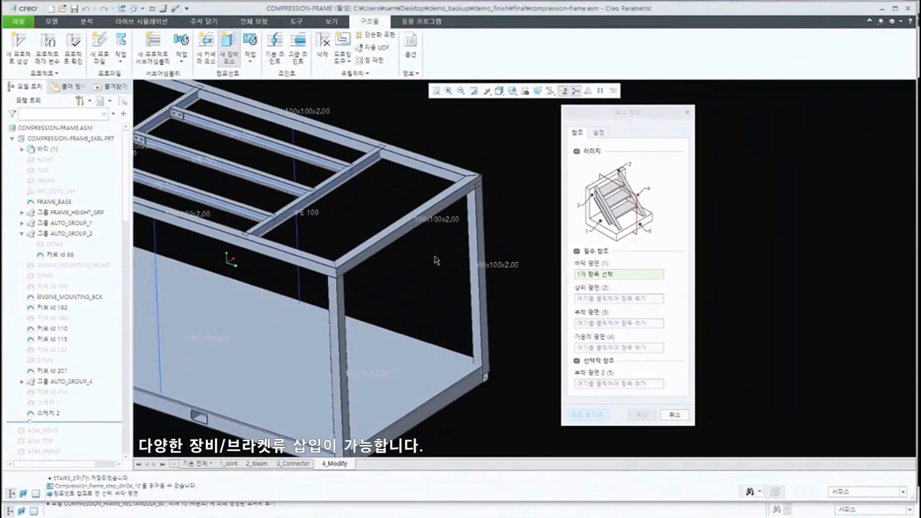
pyautogui.click(437, 360)
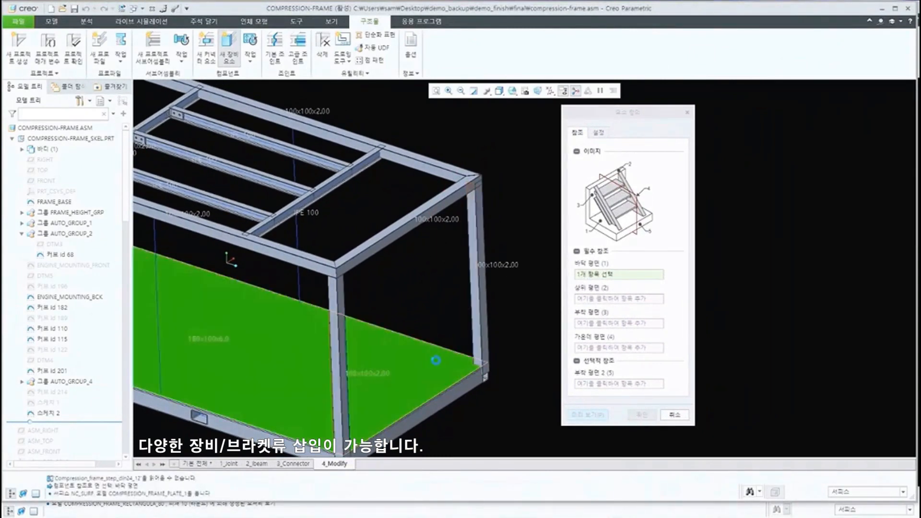
pyautogui.click(396, 230)
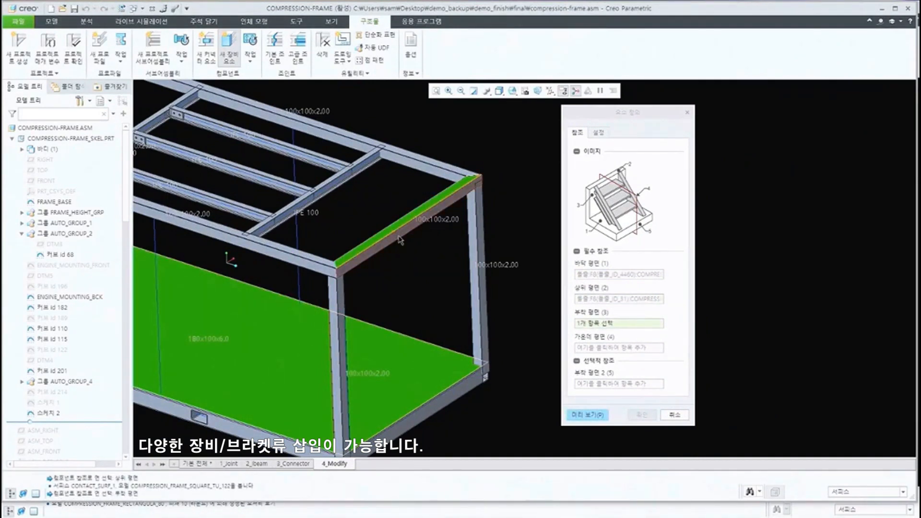
pyautogui.click(400, 240)
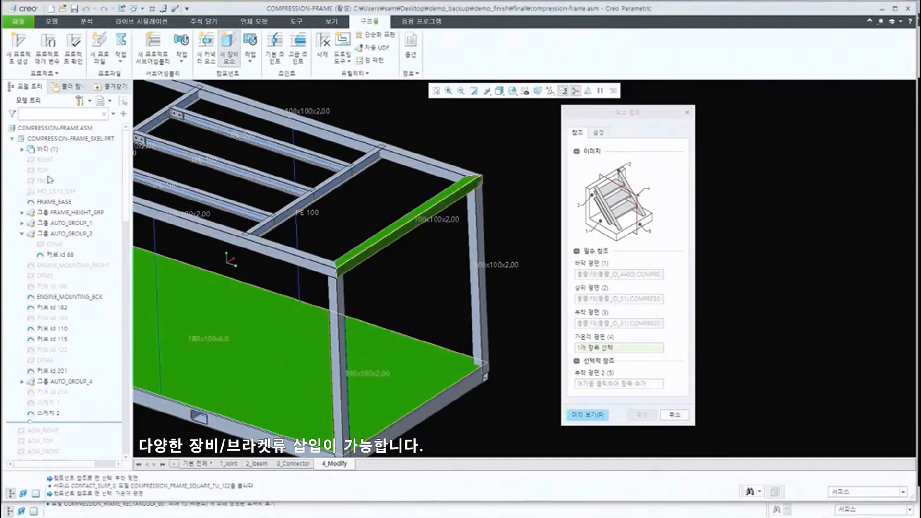
pyautogui.click(45, 160)
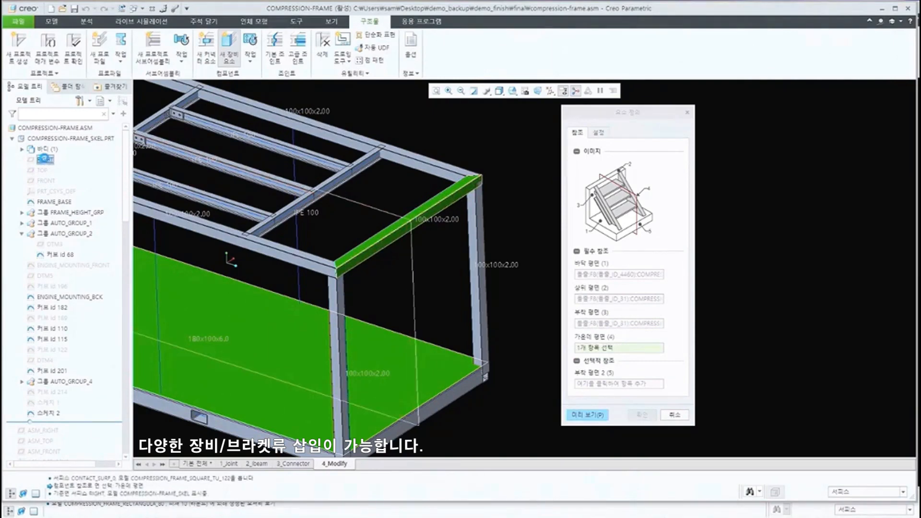
# Preview the staircase on the frame with the default configuration values.
pyautogui.click(598, 133)
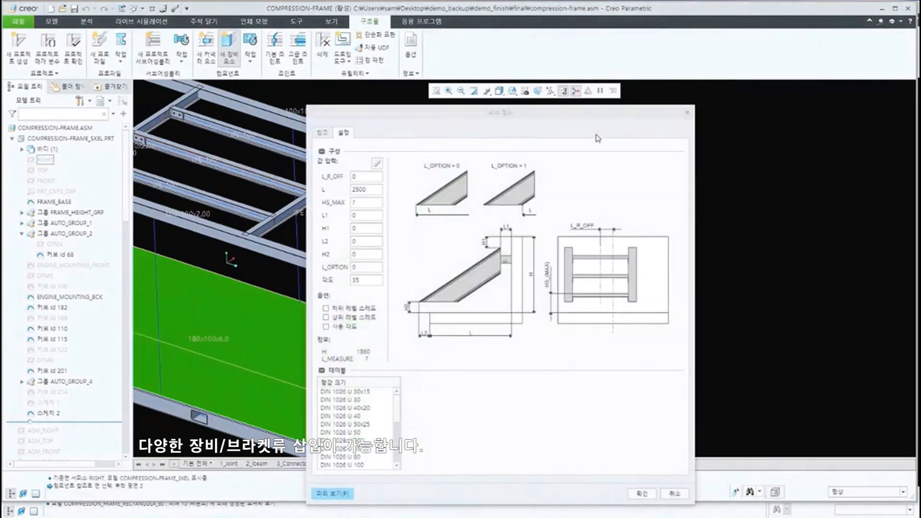
pyautogui.moveTo(563, 119); pyautogui.dragTo(788, 97)
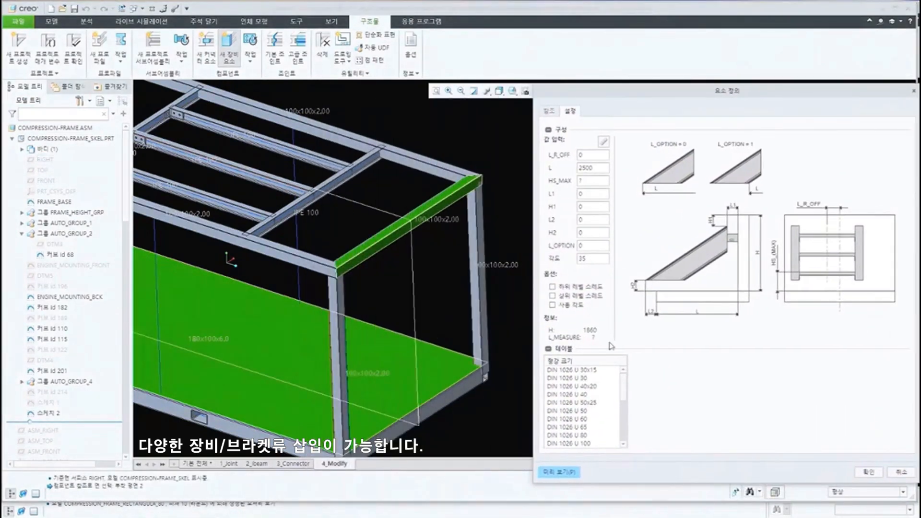
pyautogui.click(556, 473)
pyautogui.middleClick(417, 317)
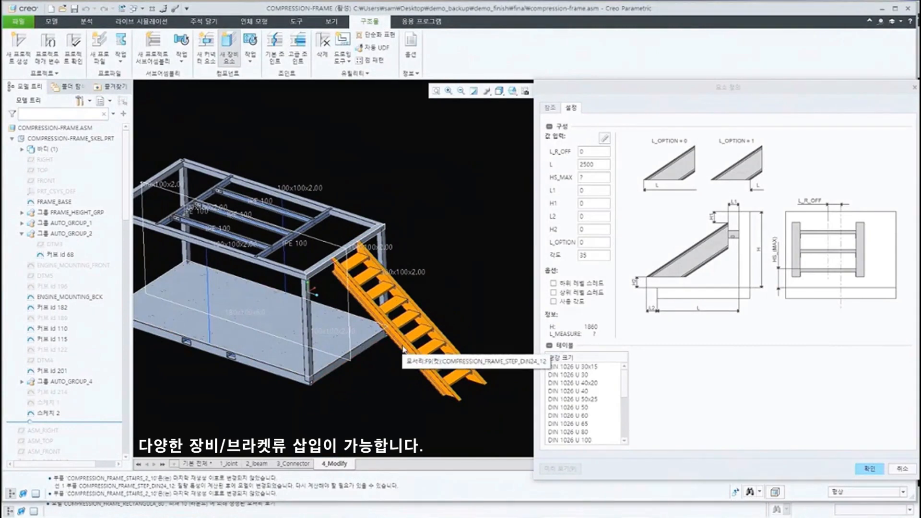
# Set the staircase length L to 2000, update its preview and insert it at the end of the frame.
pyautogui.doubleClick(606, 163)
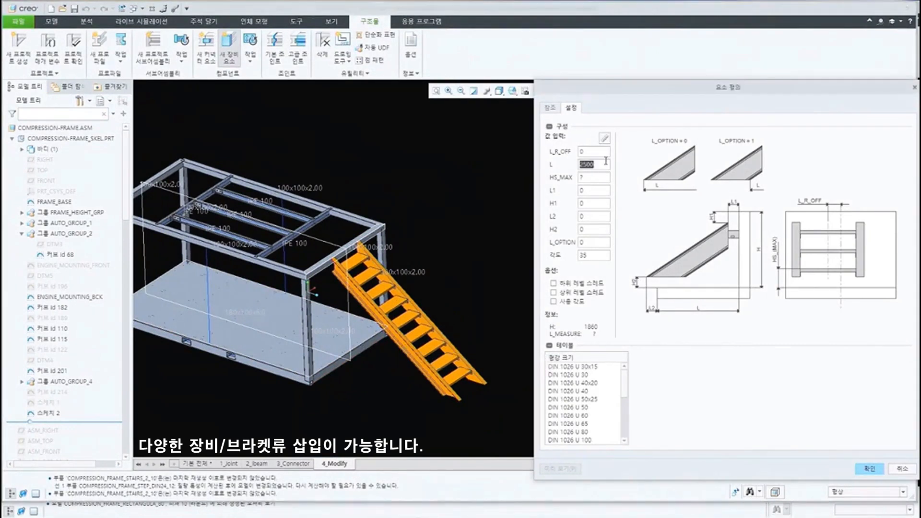
pyautogui.write('2000')
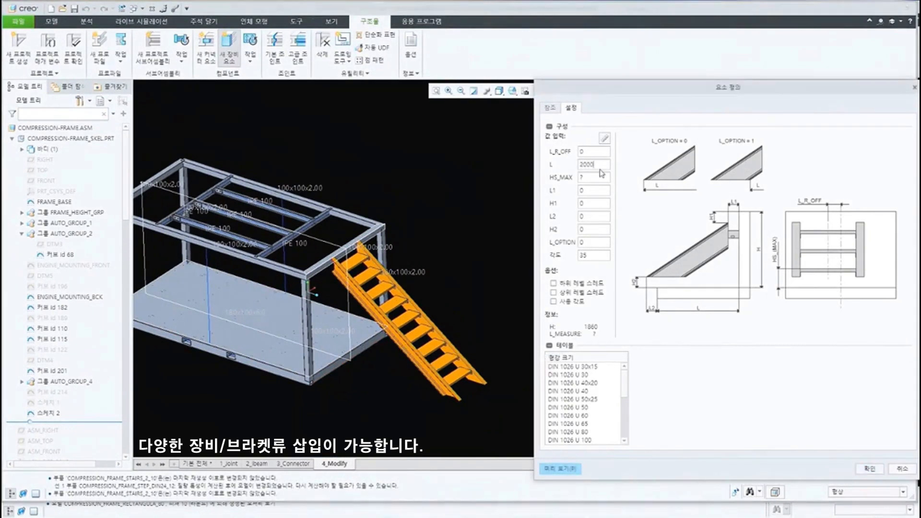
pyautogui.click(562, 470)
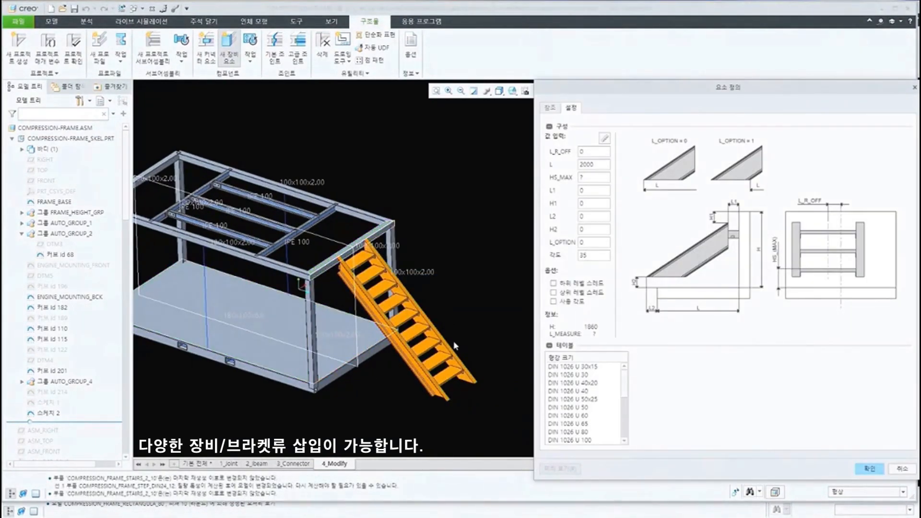
pyautogui.click(866, 468)
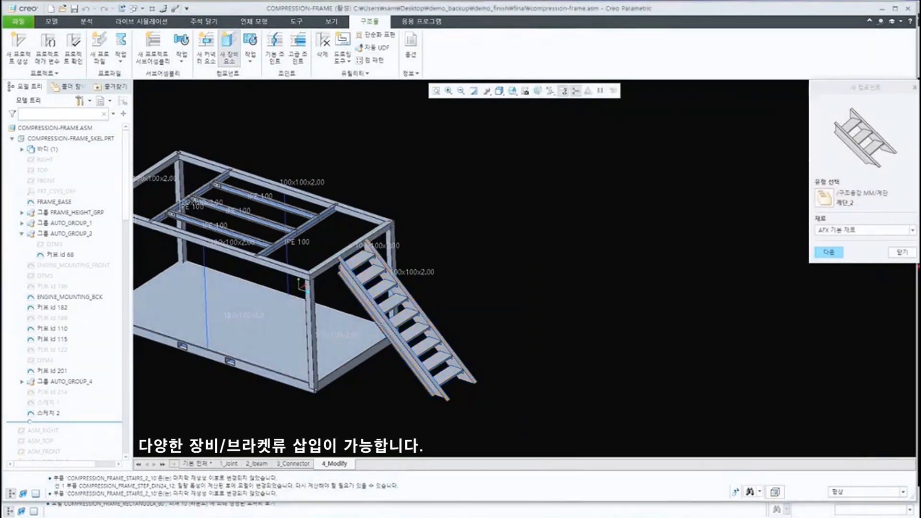
pyautogui.click(905, 254)
pyautogui.keyDown('shift'); pyautogui.moveTo(494, 294); pyautogui.dragTo(671, 314, button='middle'); pyautogui.keyUp('shift')
pyautogui.scroll(-2, 571, 309)
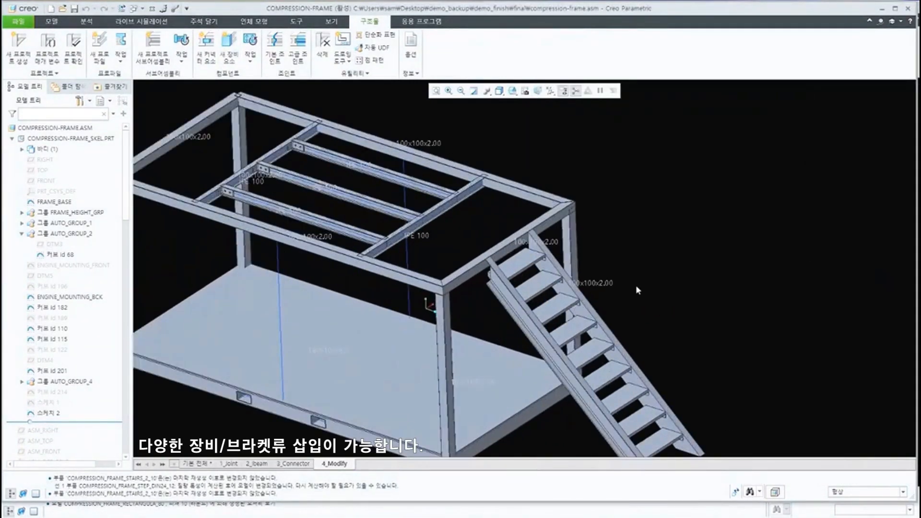
pyautogui.moveTo(626, 292); pyautogui.dragTo(643, 277, button='middle')
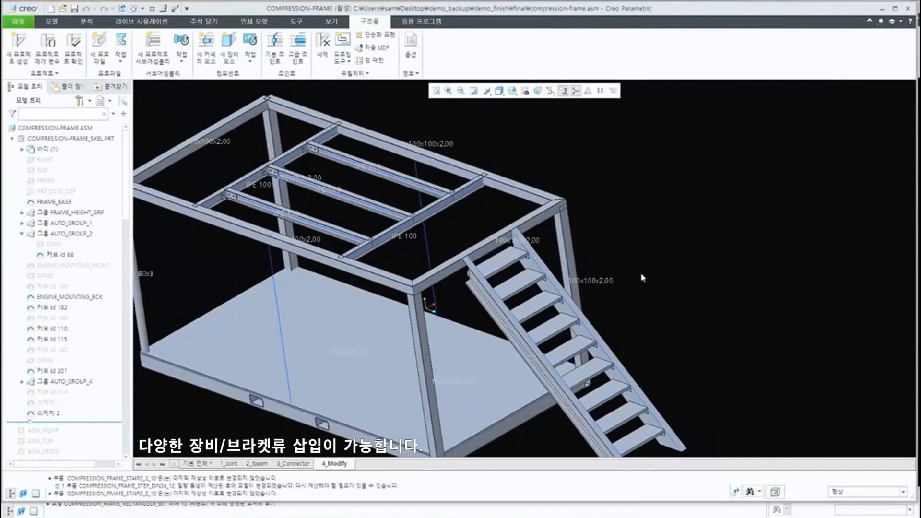
pyautogui.scroll(1, 664, 376)
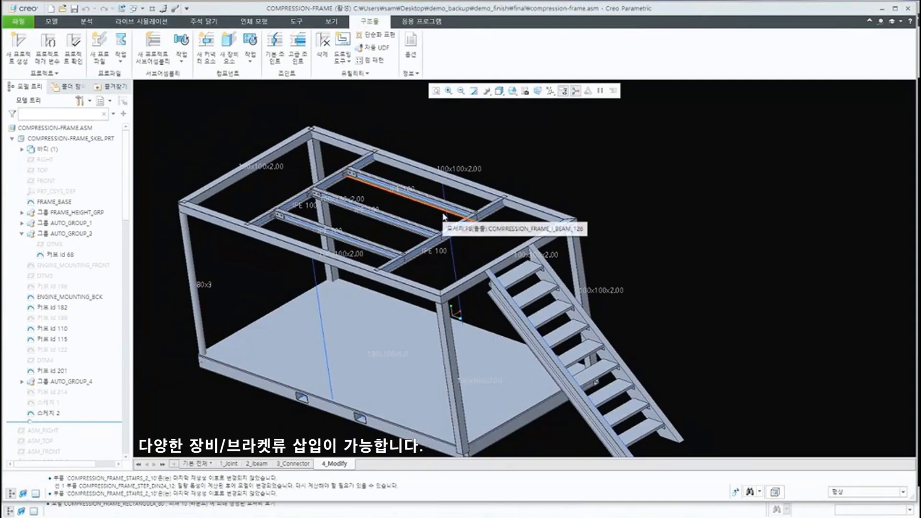
# Create a drawing of compression-frame.asm named after the model, using the gee_c_bom template from the demo_finish folder.
pyautogui.click(22, 22)
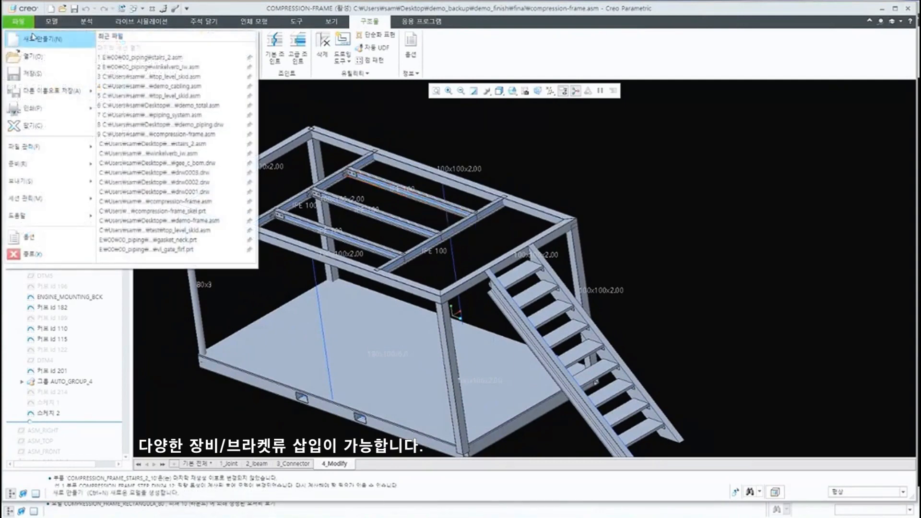
pyautogui.click(34, 38)
pyautogui.click(434, 255)
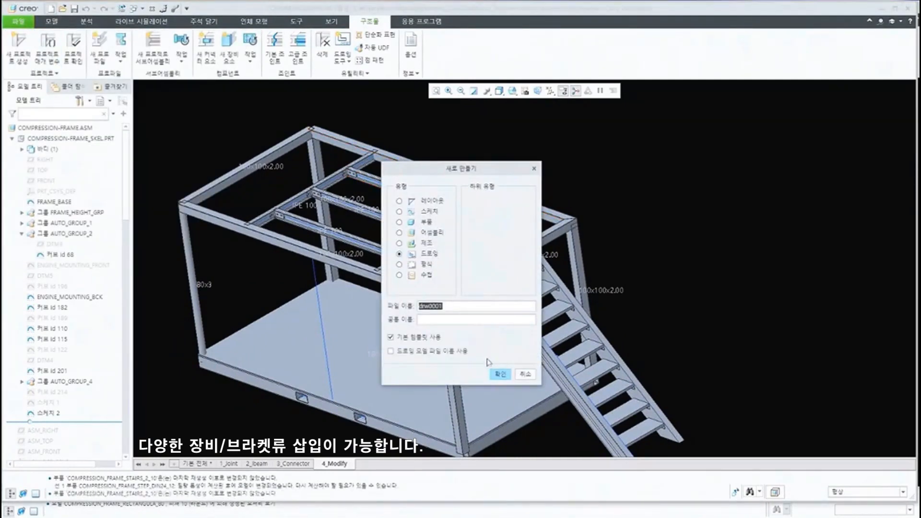
pyautogui.click(499, 373)
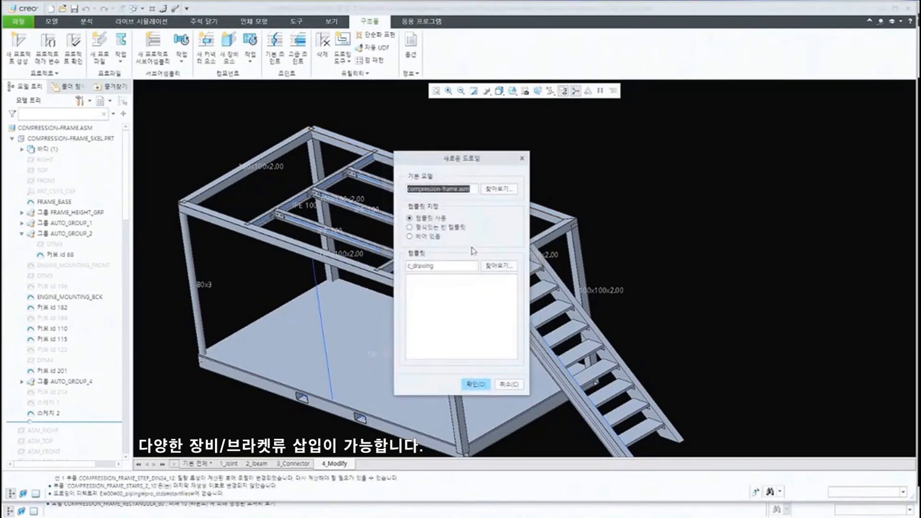
pyautogui.click(498, 264)
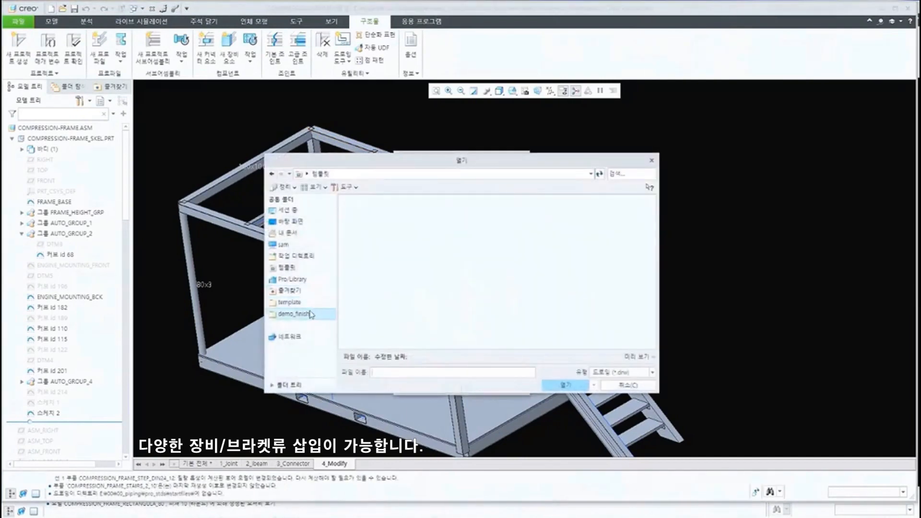
pyautogui.click(293, 313)
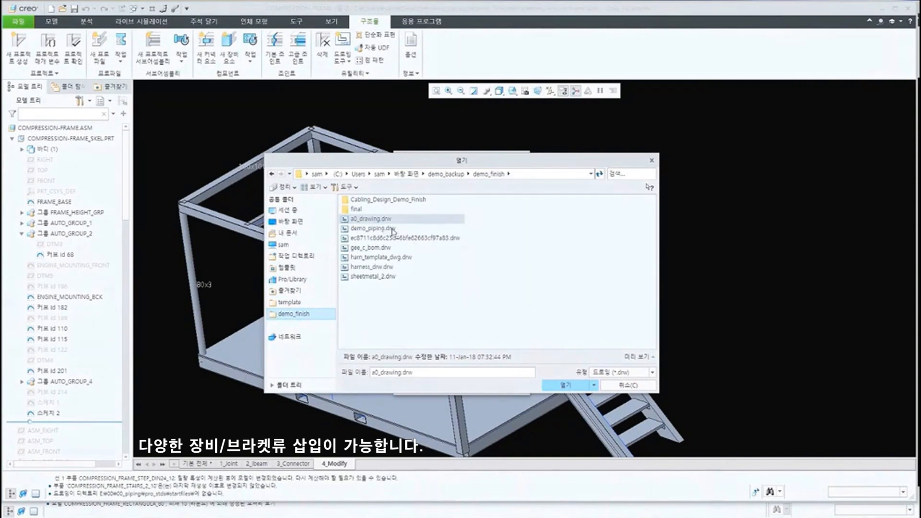
pyautogui.click(387, 248)
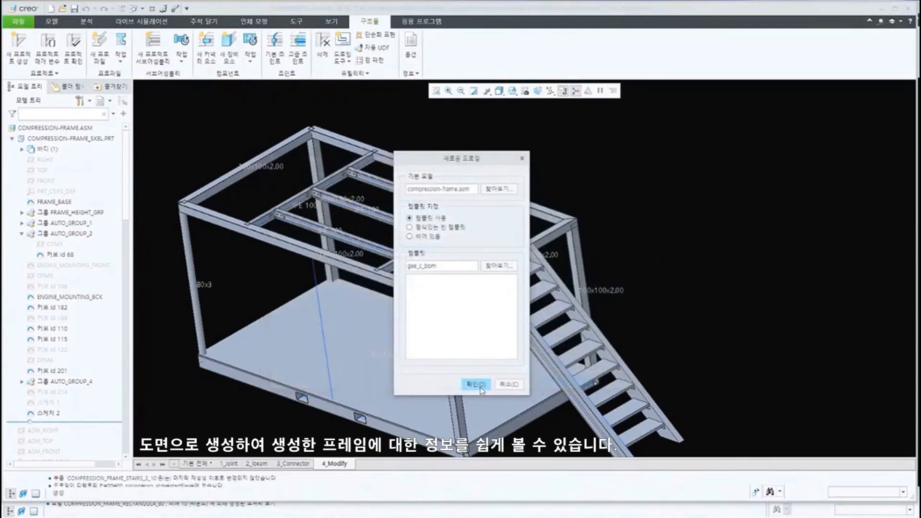
pyautogui.click(478, 382)
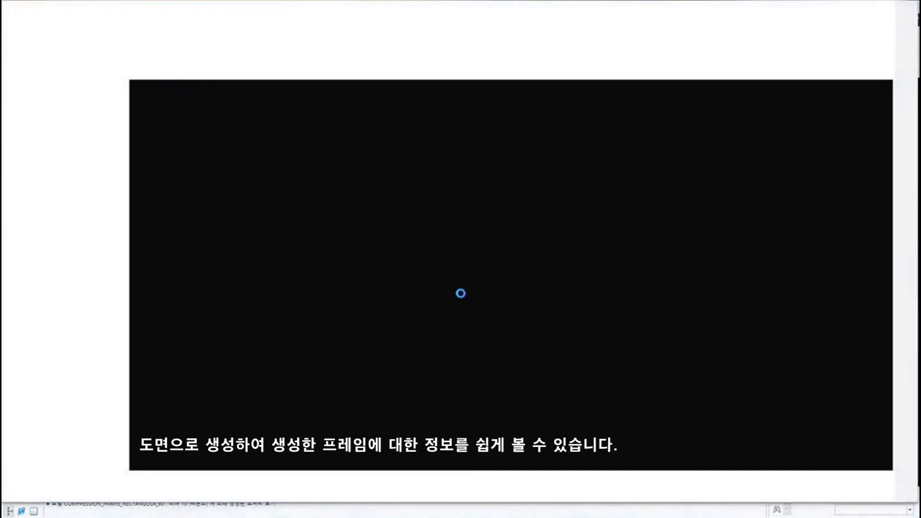
# Examine the bill of materials table with profile types, lengths and quantities on the drawing sheet.
pyautogui.moveTo(533, 261); pyautogui.dragTo(524, 278, button='middle')
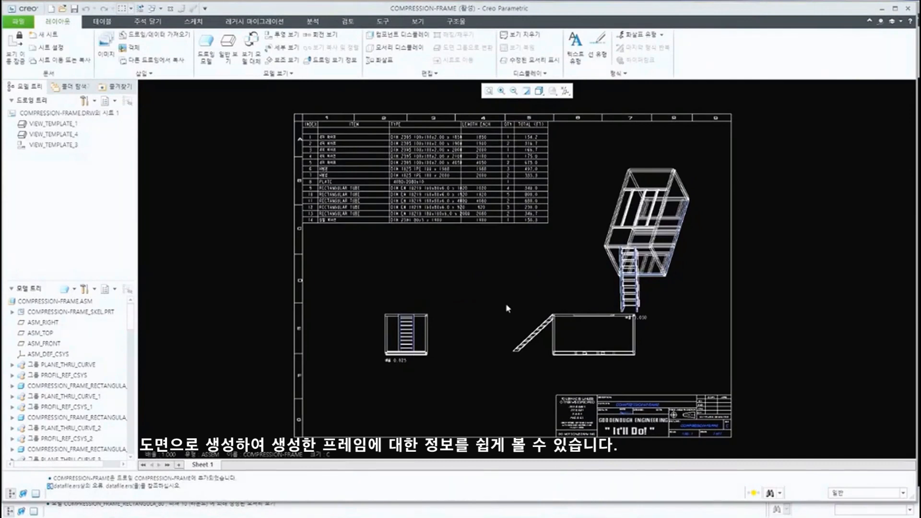
pyautogui.scroll(3, 485, 201)
pyautogui.scroll(-1, 369, 265)
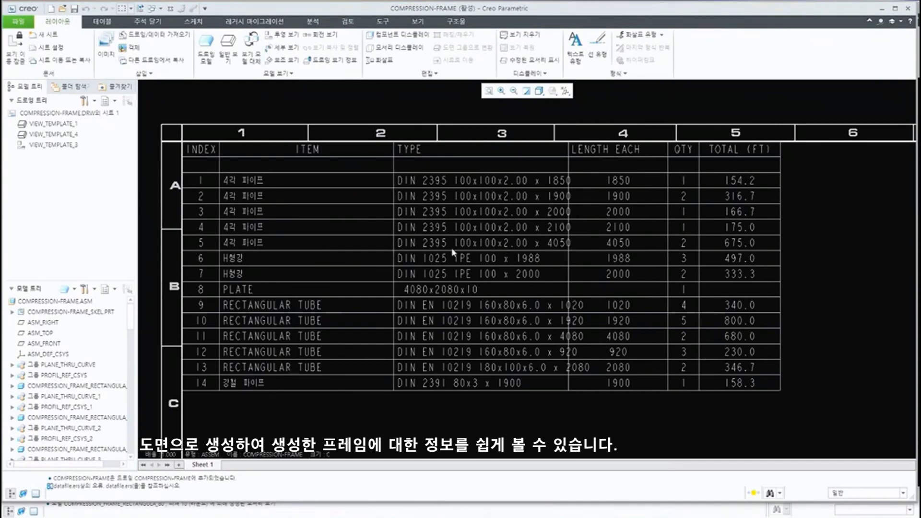
pyautogui.scroll(-1, 453, 250)
pyautogui.moveTo(512, 310)
pyautogui.keyDown('ctrl'); pyautogui.mouseDown(button='middle')
pyautogui.moveTo(536, 362)
pyautogui.moveTo(480, 310)
pyautogui.mouseUp(button='middle'); pyautogui.keyUp('ctrl')
# Try creating all BOM balloons on the drawing at once.
pyautogui.click(102, 21)
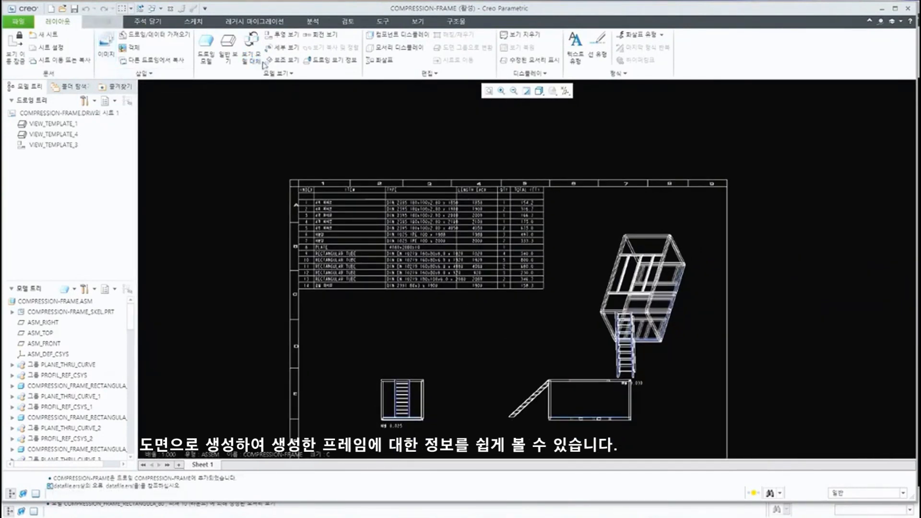
pyautogui.click(341, 58)
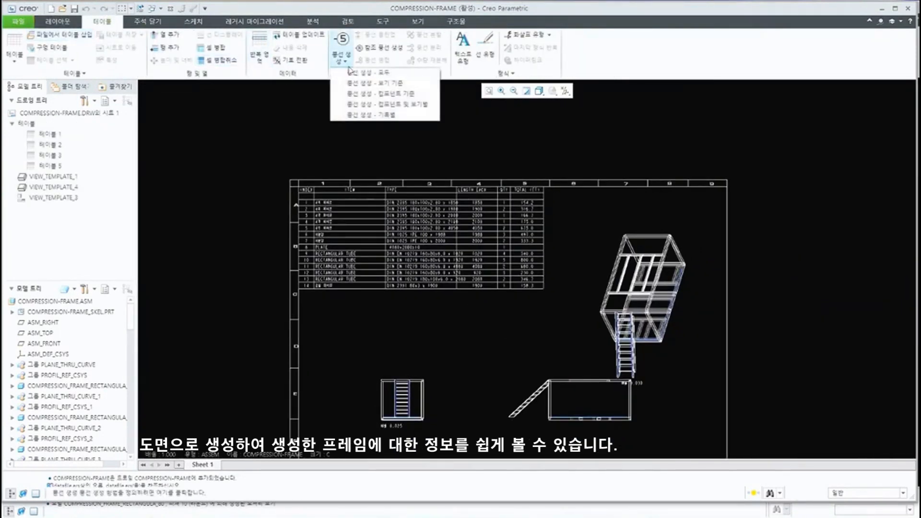
pyautogui.click(354, 75)
pyautogui.scroll(5, 438, 292)
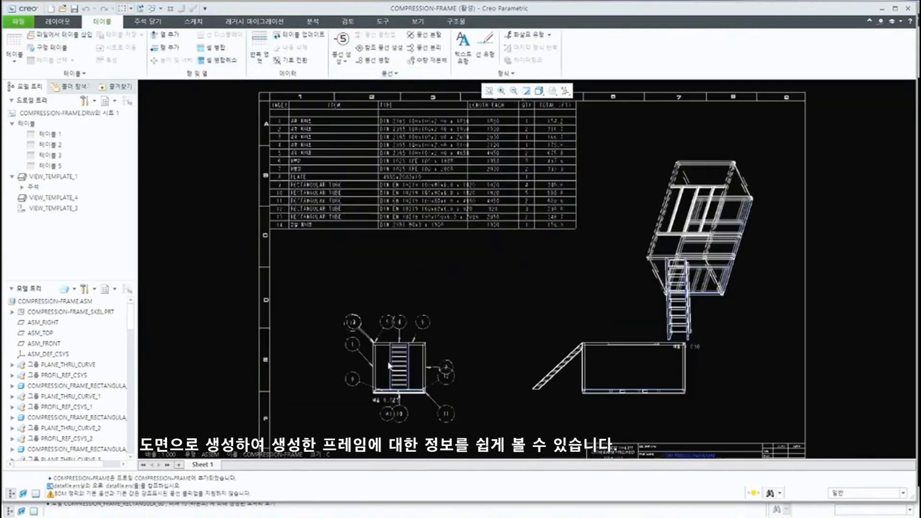
pyautogui.scroll(2, 379, 373)
# Delete all BOM balloons from the VIEW_TEMPLATE_1 view.
pyautogui.click(22, 187)
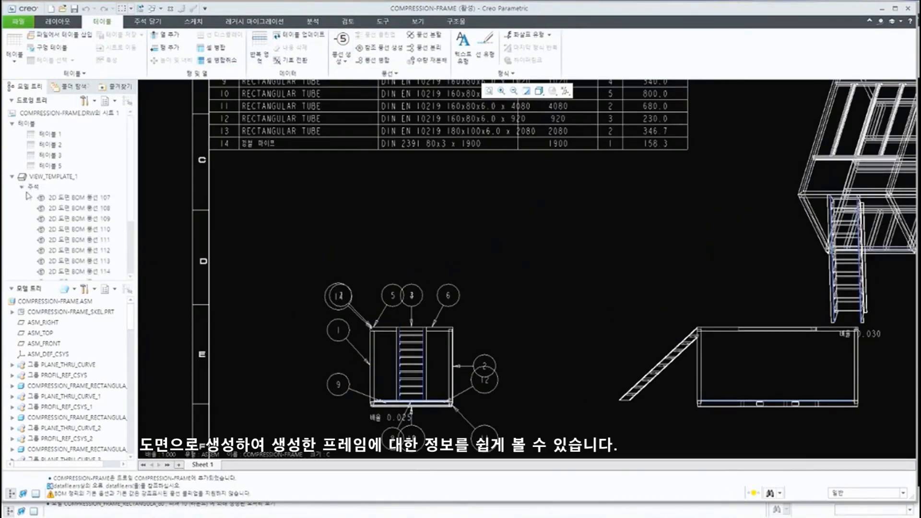
pyautogui.click(72, 197)
pyautogui.scroll(-3, 72, 216)
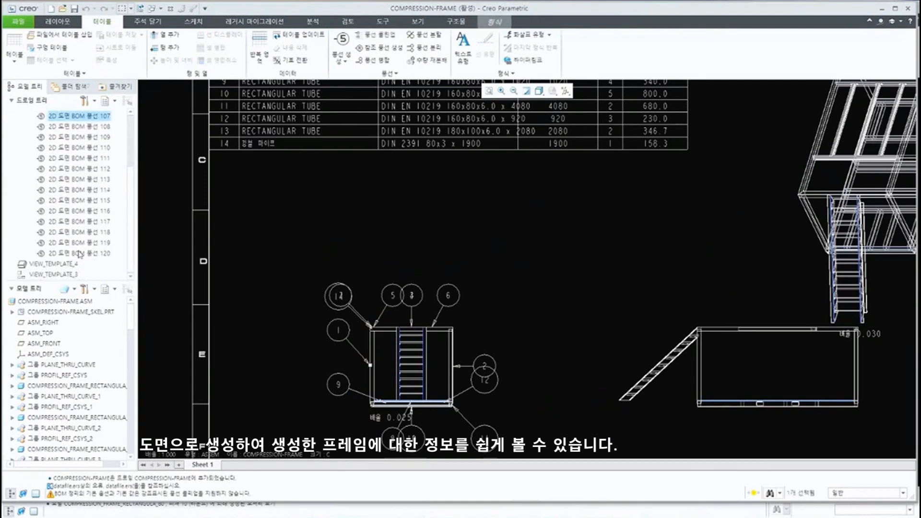
pyautogui.keyDown('shift'); pyautogui.click(80, 253); pyautogui.keyUp('shift')
pyautogui.rightClick(80, 253)
pyautogui.click(111, 276)
# Create BOM balloons by view for the 3D view VIEW_TEMPLATE_4 of the frame.
pyautogui.scroll(-5, 370, 239)
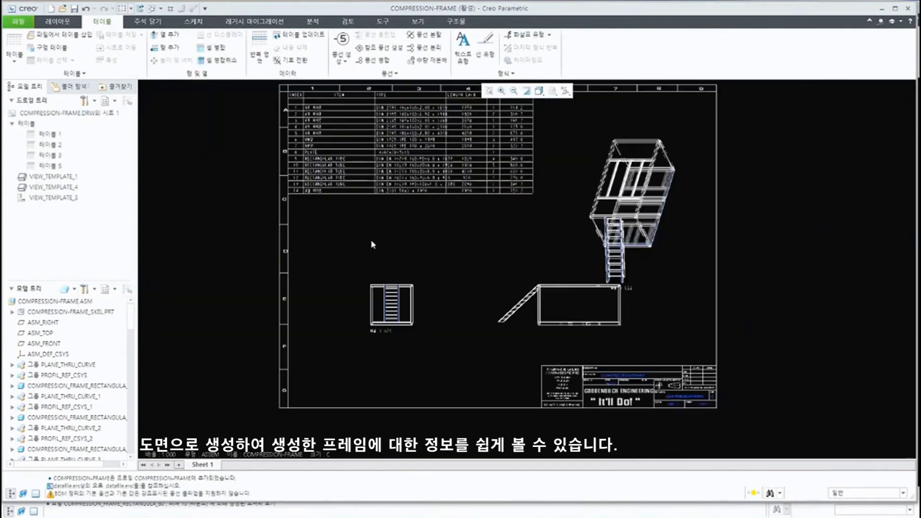
pyautogui.scroll(1, 371, 258)
pyautogui.click(342, 53)
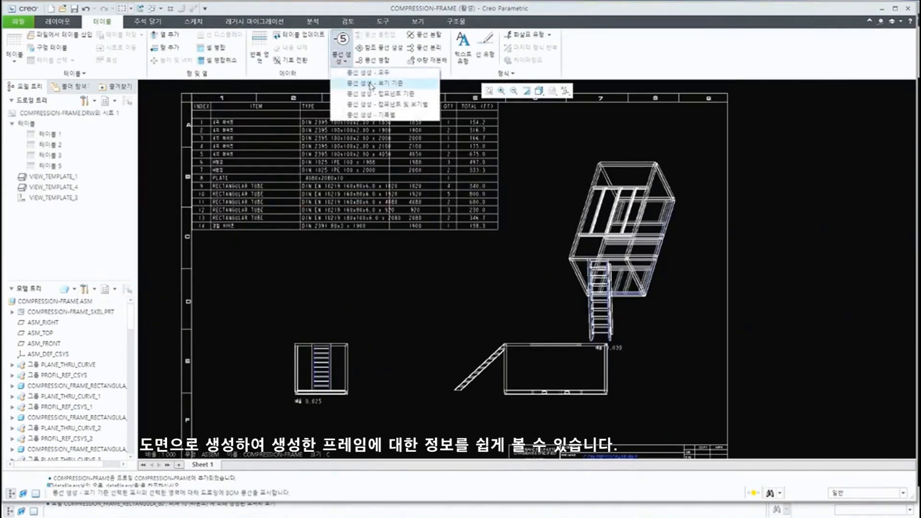
pyautogui.click(383, 83)
pyautogui.click(648, 204)
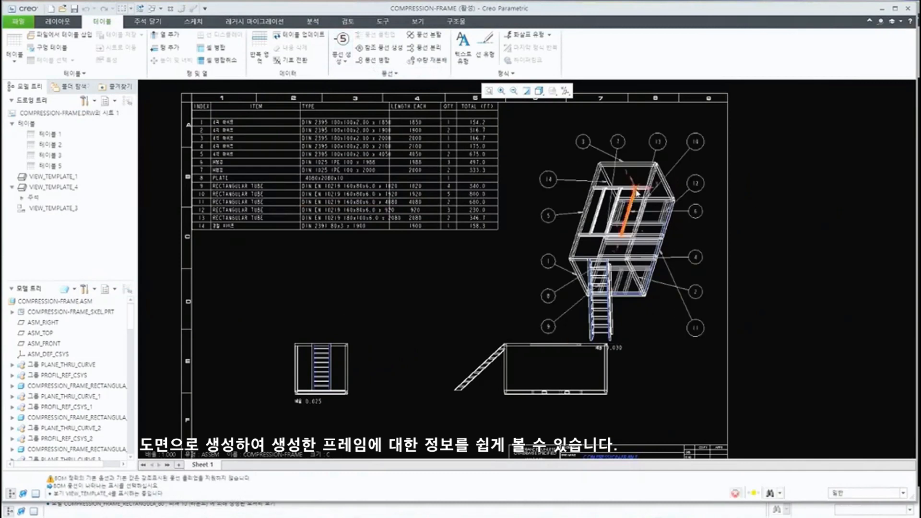
# Move the ballooned 3D view slightly up and to the right on the sheet.
pyautogui.moveTo(649, 204); pyautogui.dragTo(663, 187)
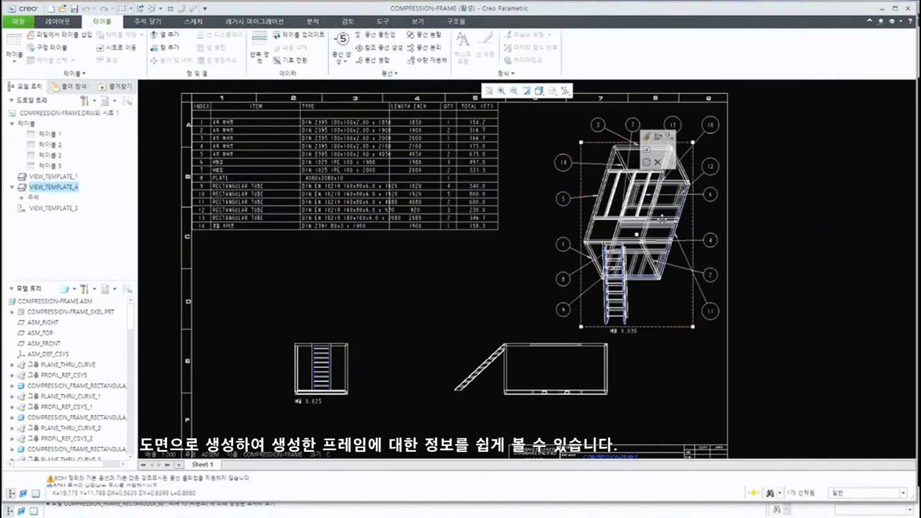
pyautogui.click(524, 322)
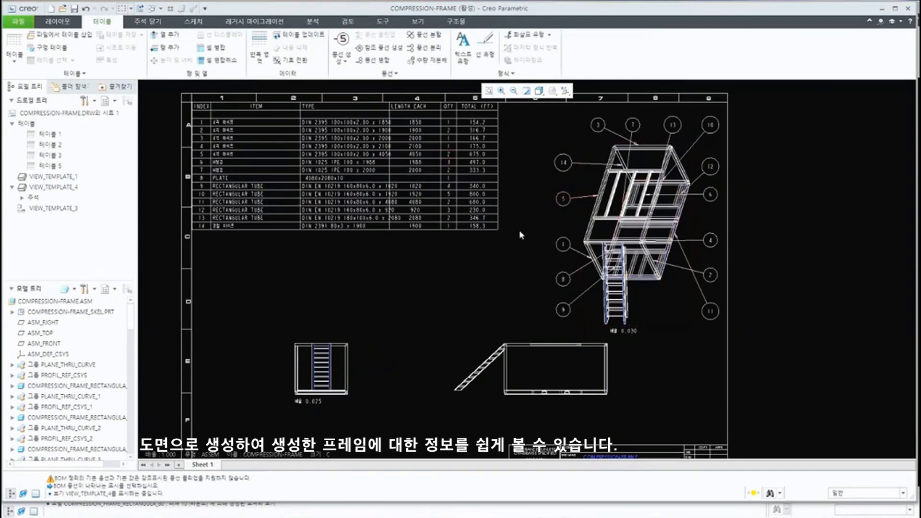
pyautogui.scroll(-2, 485, 282)
pyautogui.scroll(2, 452, 290)
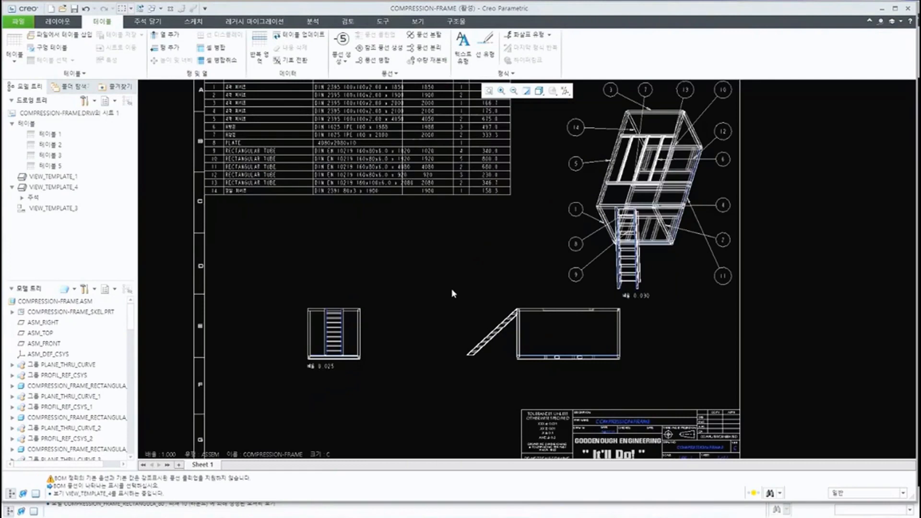
pyautogui.scroll(2, 451, 288)
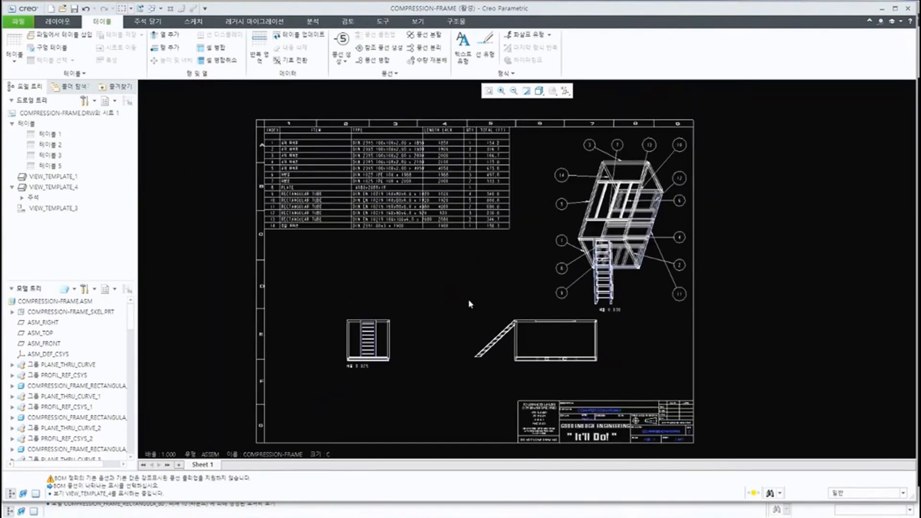
pyautogui.moveTo(469, 302); pyautogui.dragTo(475, 301, button='middle')
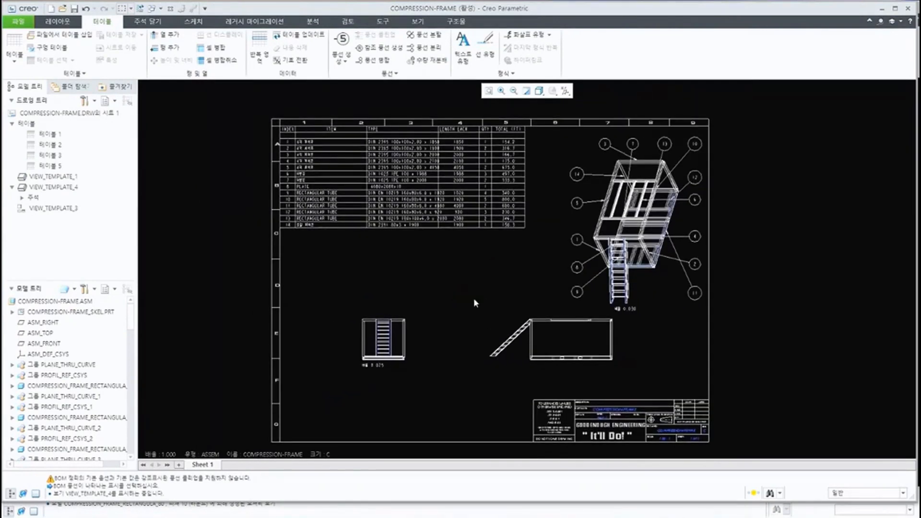